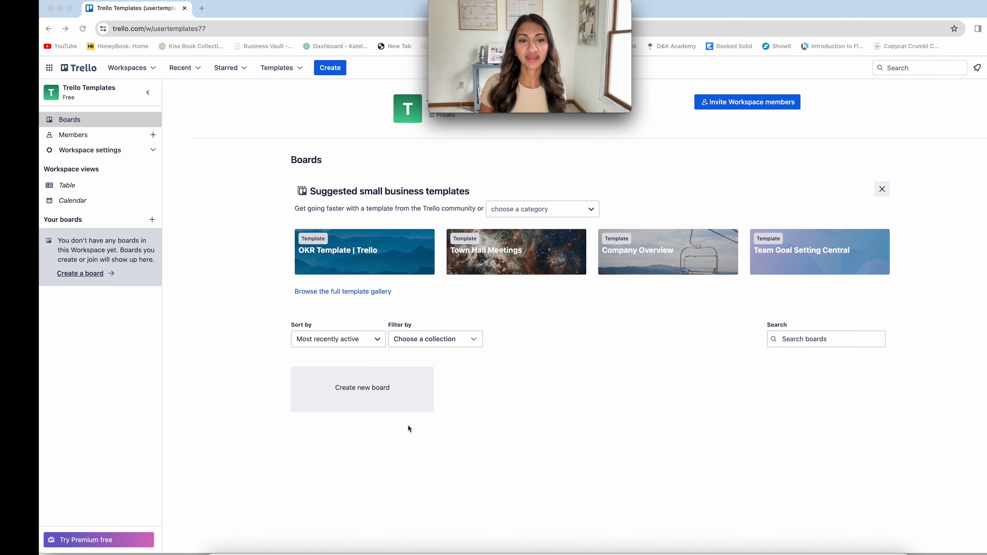
Create a new board titled Marketing in the Trello Templates workspace with Workspace visibility.
click(582, 376)
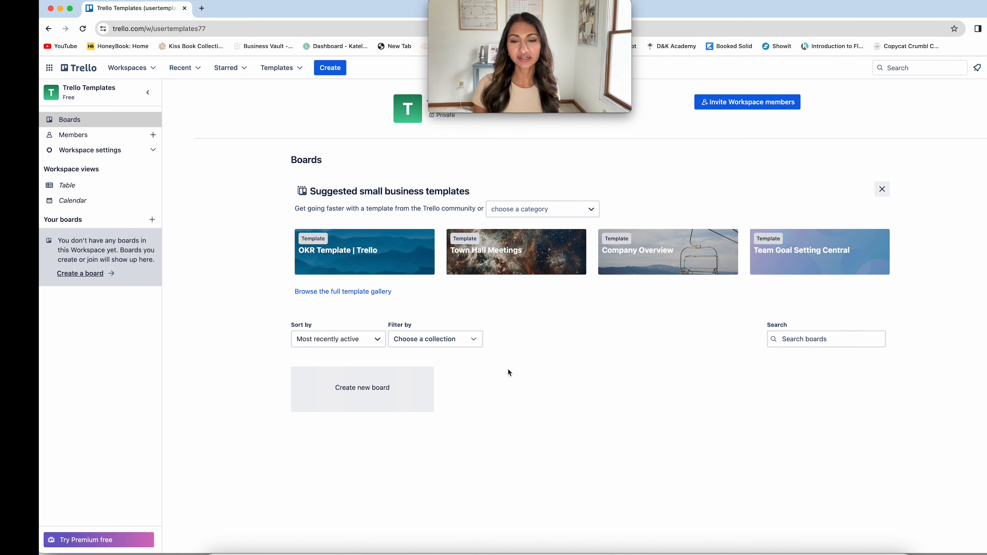
click(365, 390)
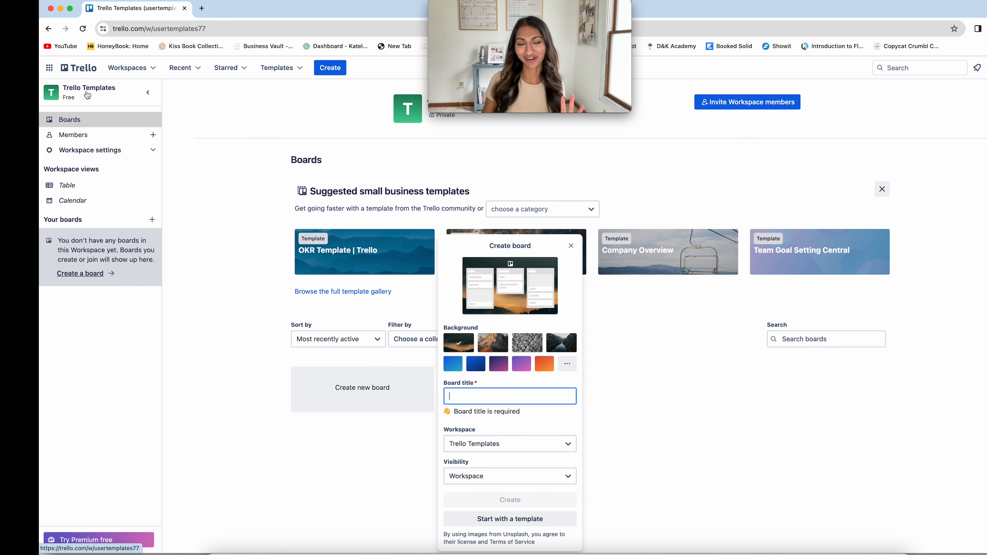
click(470, 397)
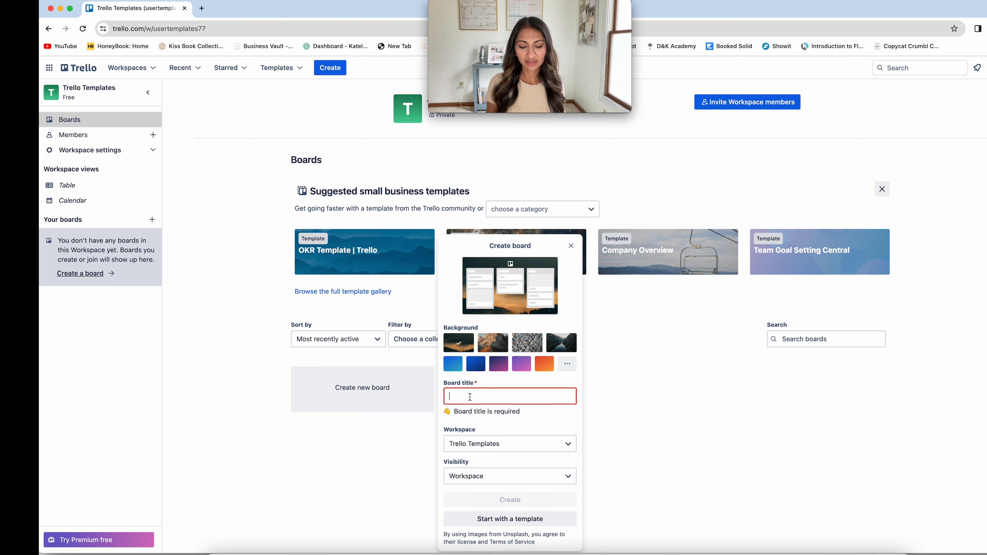
text(Marketing)
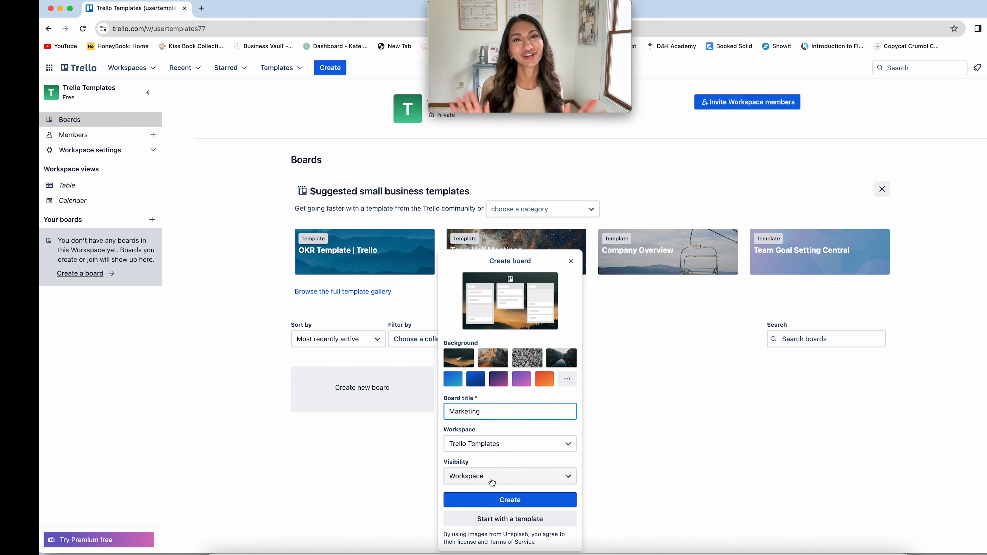
click(507, 501)
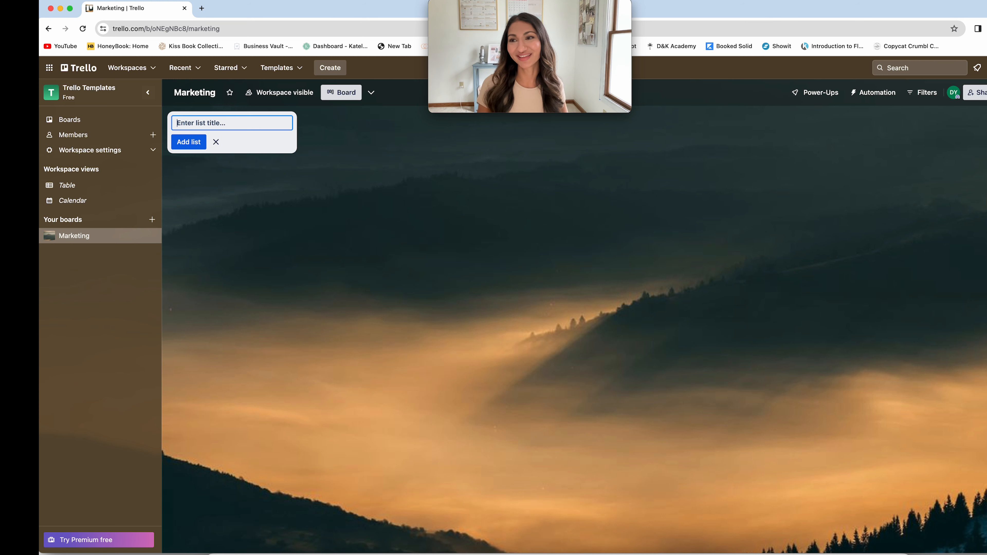
Search the Unsplash photos for the board background with the term "pink office".
click(986, 92)
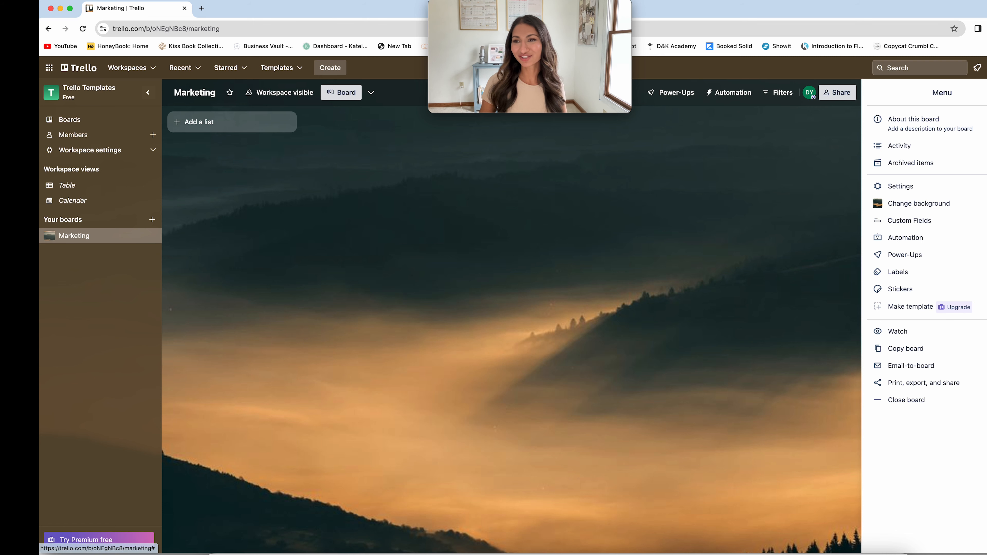
click(986, 93)
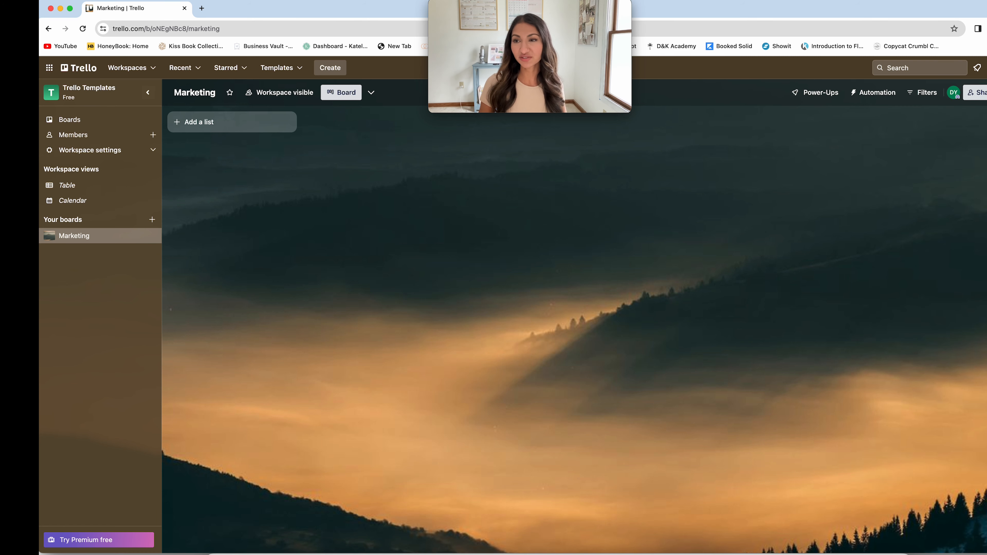
click(986, 92)
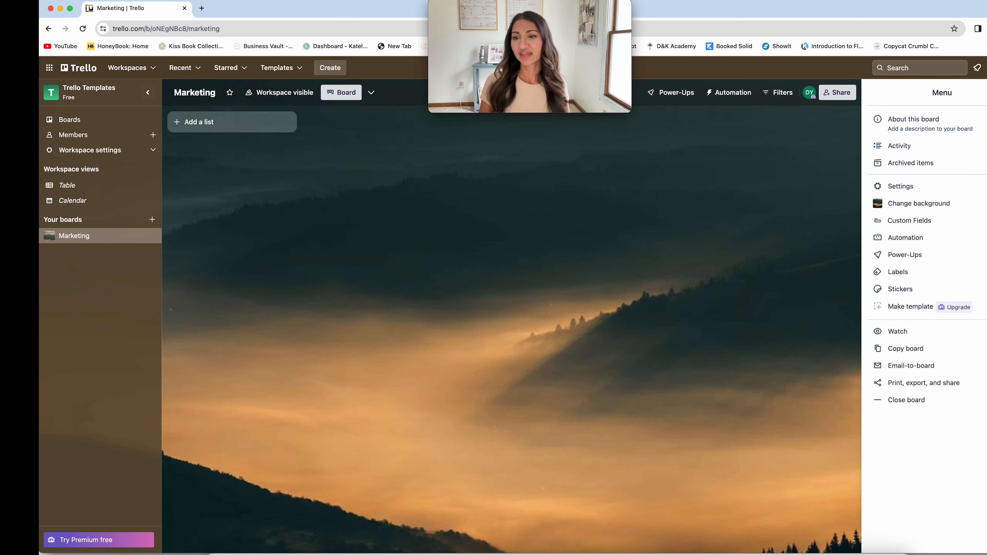
click(972, 208)
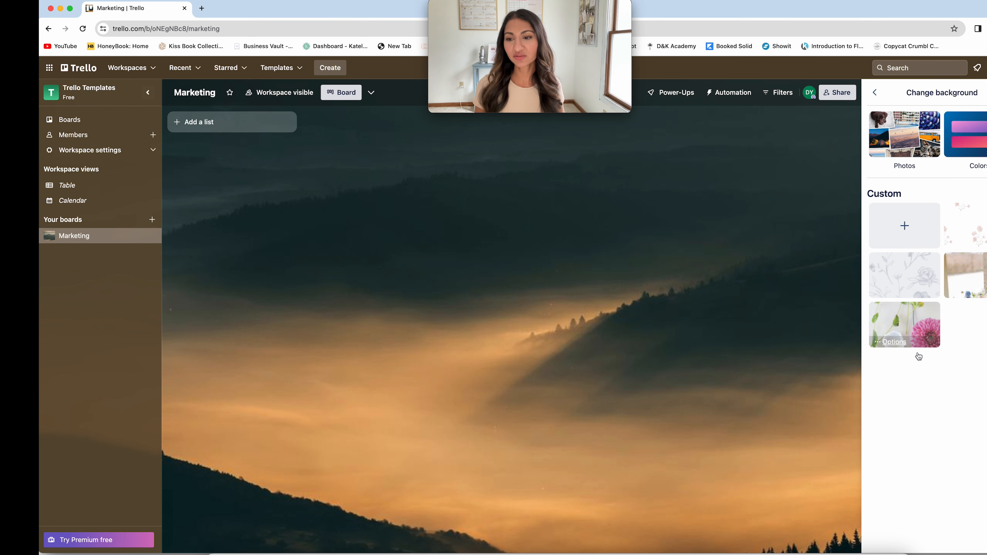
click(913, 144)
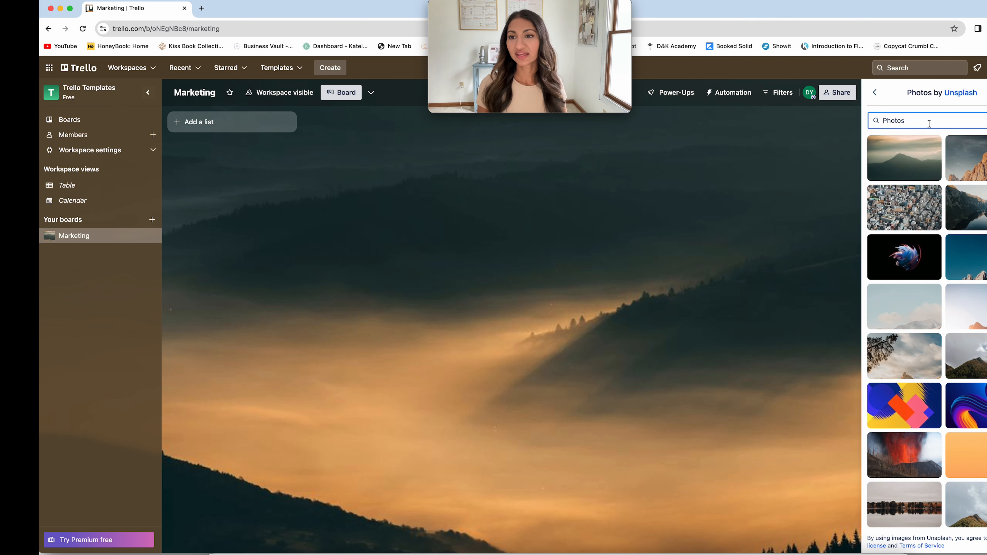
text(o)
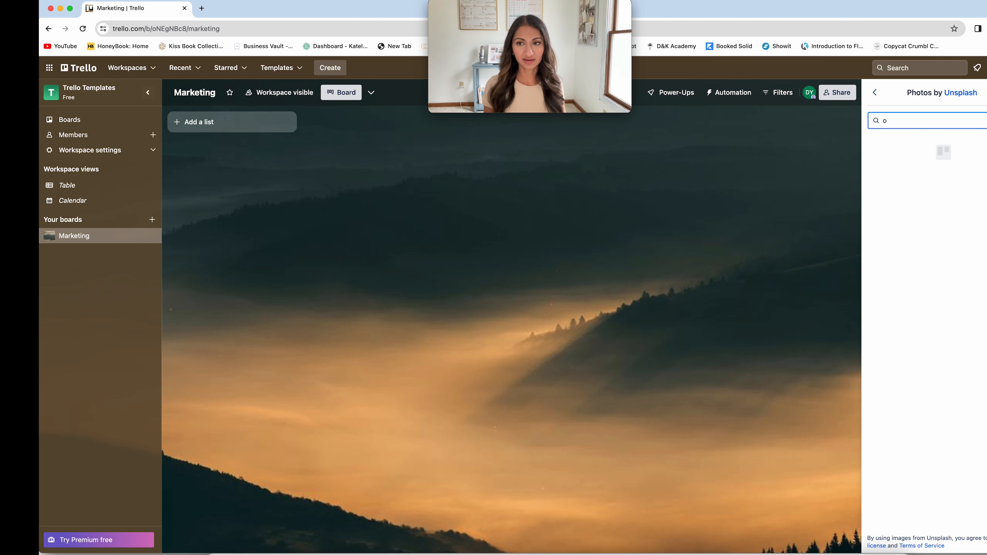
key(BackSpace)
text(pin)
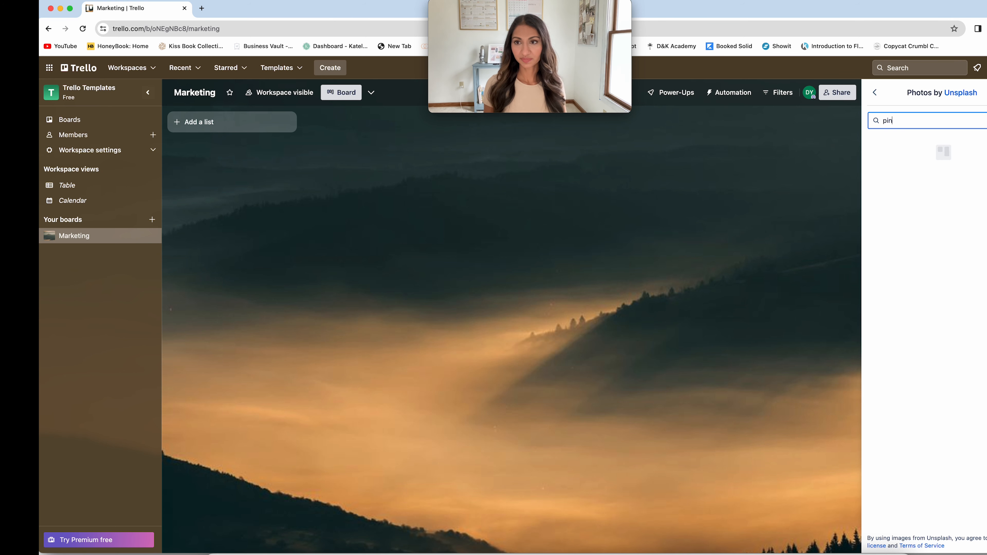
text(k office)
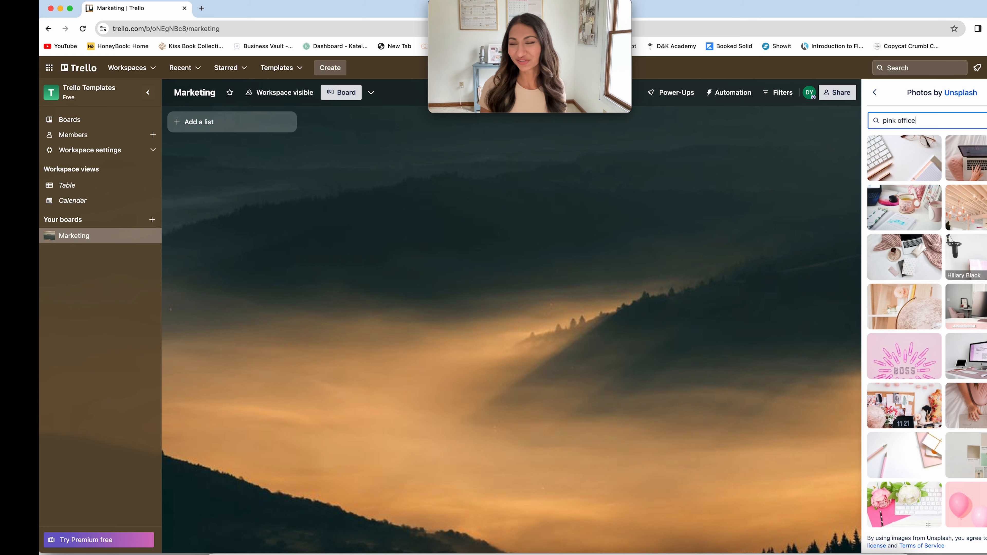
Set the board background to the photo of pink pens and pink notebooks on a white desk.
scroll(986, 278, down, 3)
scroll(986, 277, down, 6)
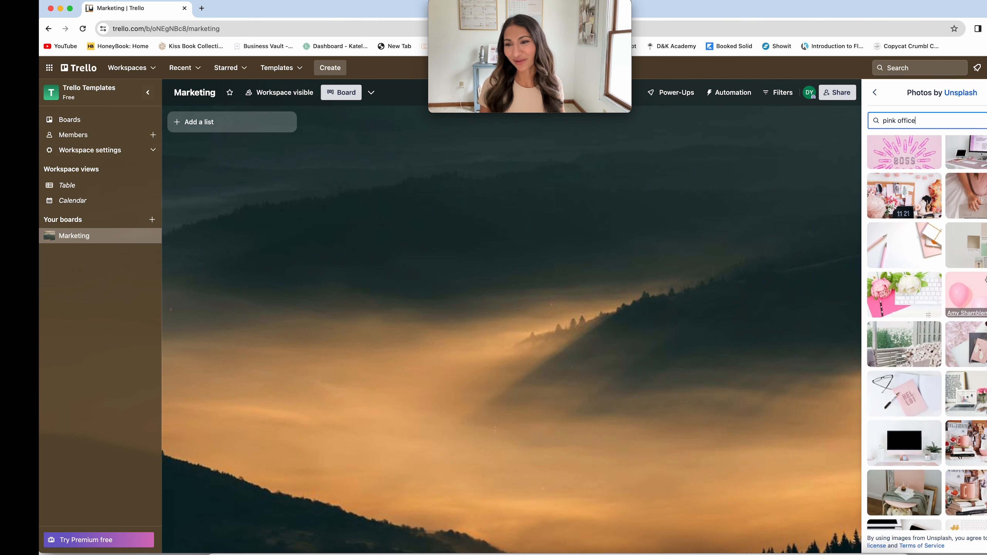
click(872, 256)
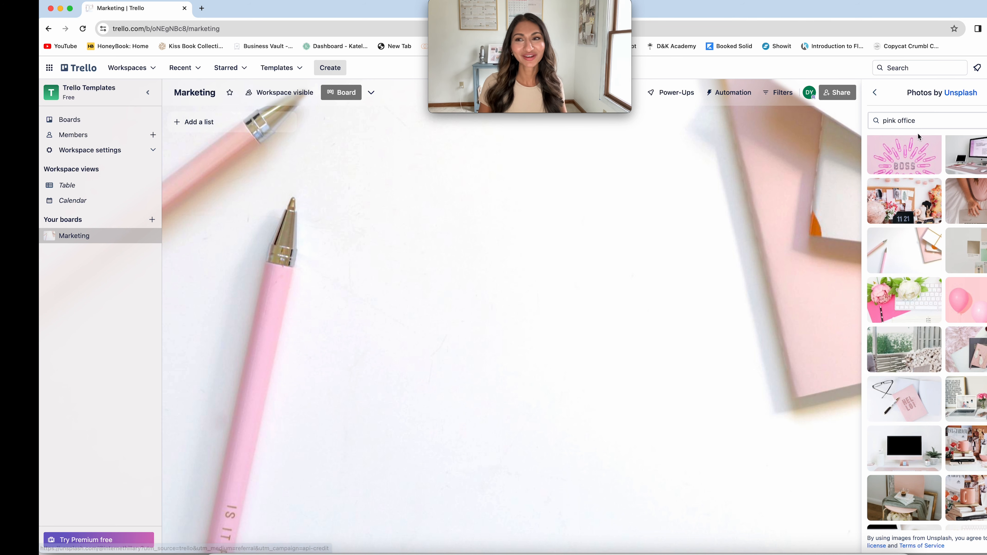
click(986, 93)
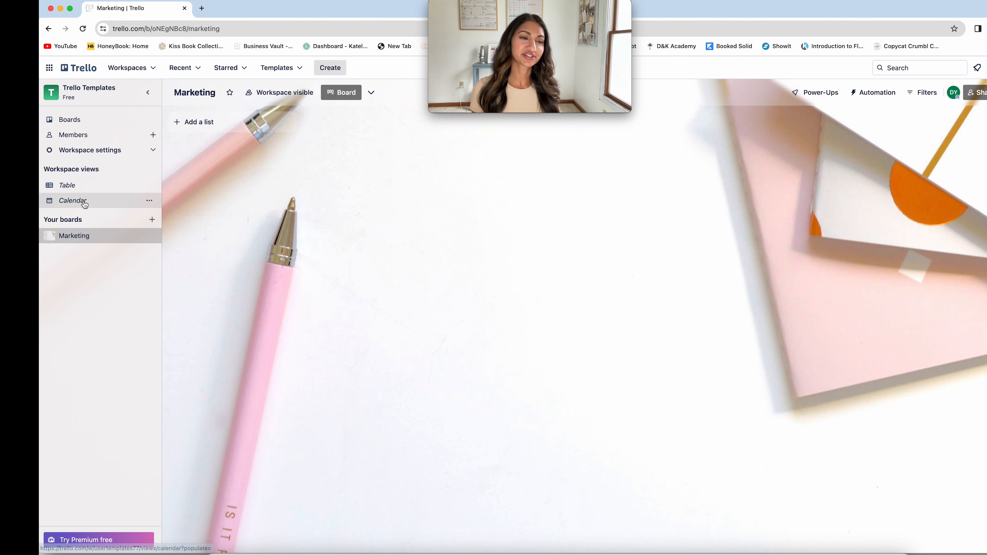
Add a first list titled Instagram to the Marketing board.
click(207, 122)
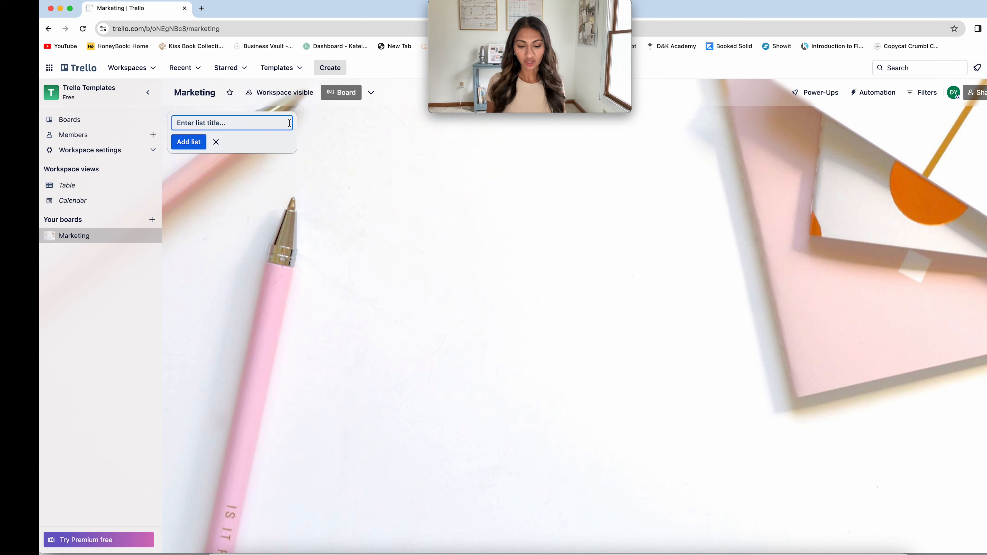
text(Insta)
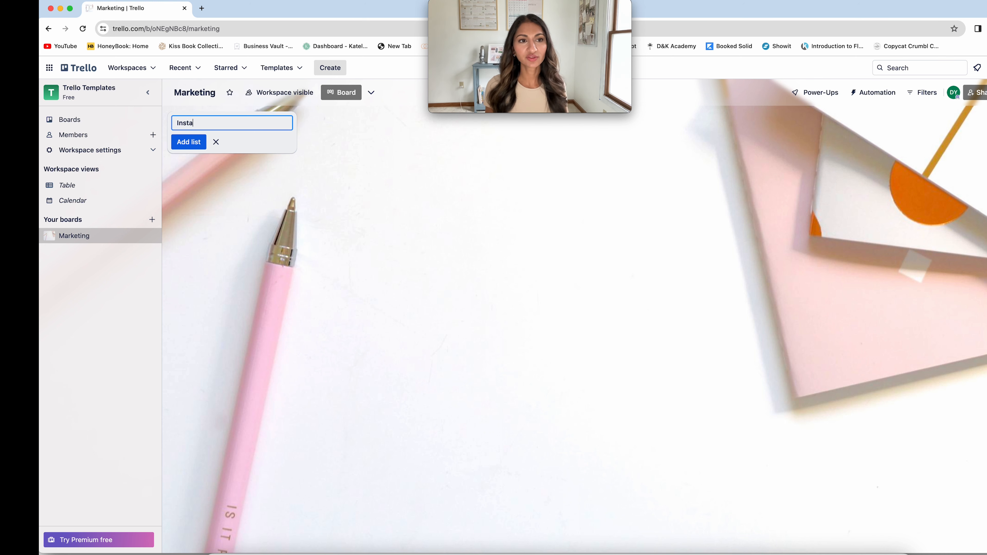
text(gra)
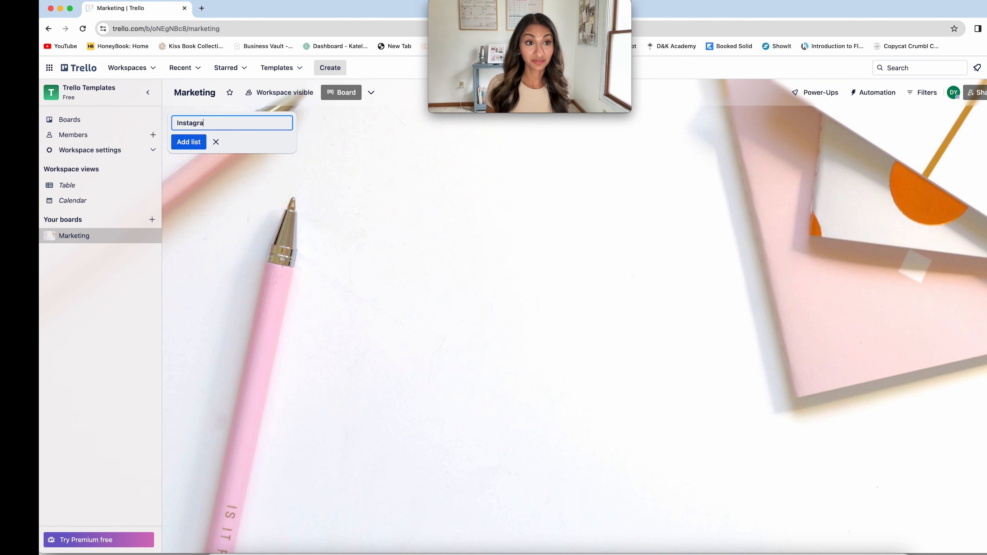
text(m)
click(189, 142)
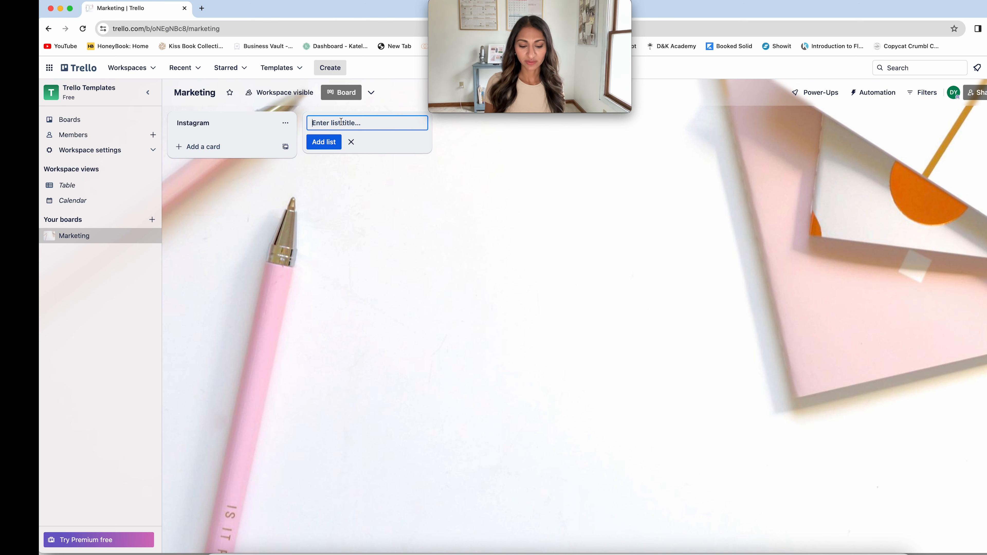
Add two more lists titled Blog and Email List after the Instagram list.
text(Blog)
click(328, 143)
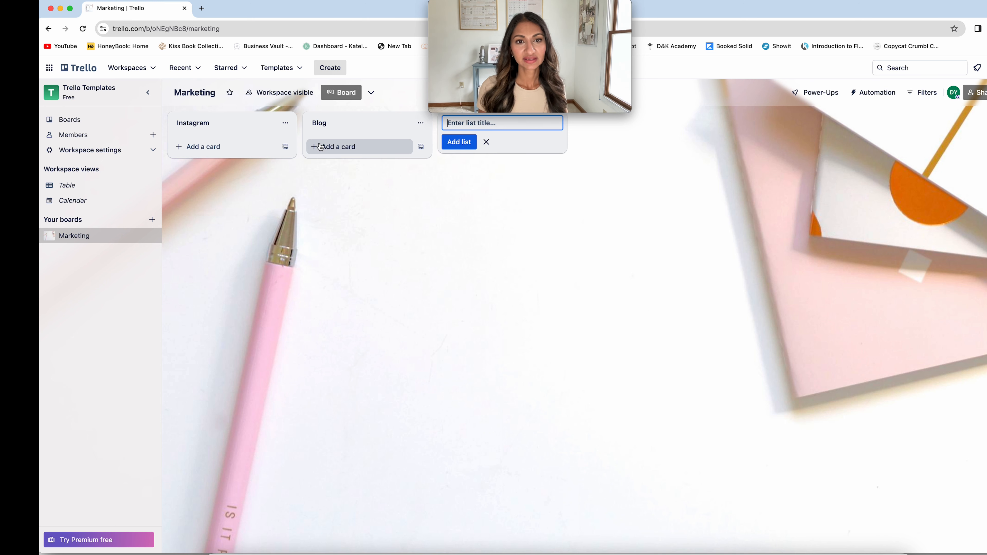
text(Email)
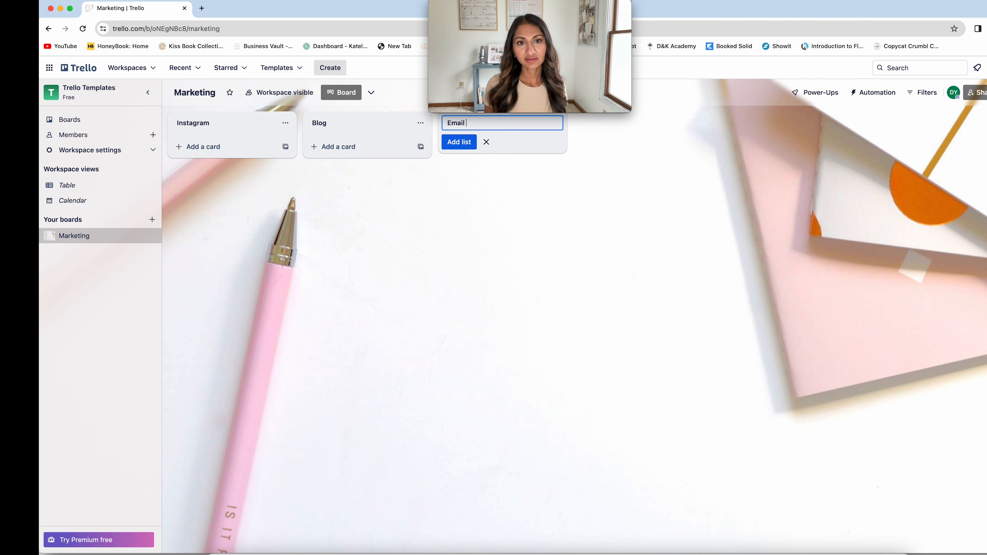
text( List)
click(465, 144)
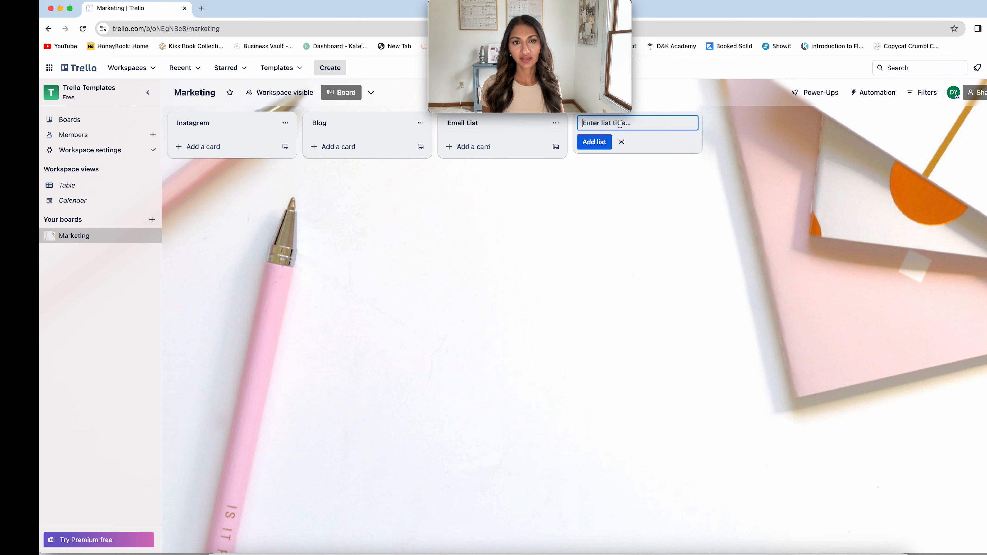
Add a list titled Youtube after the Email List list.
text(YOU)
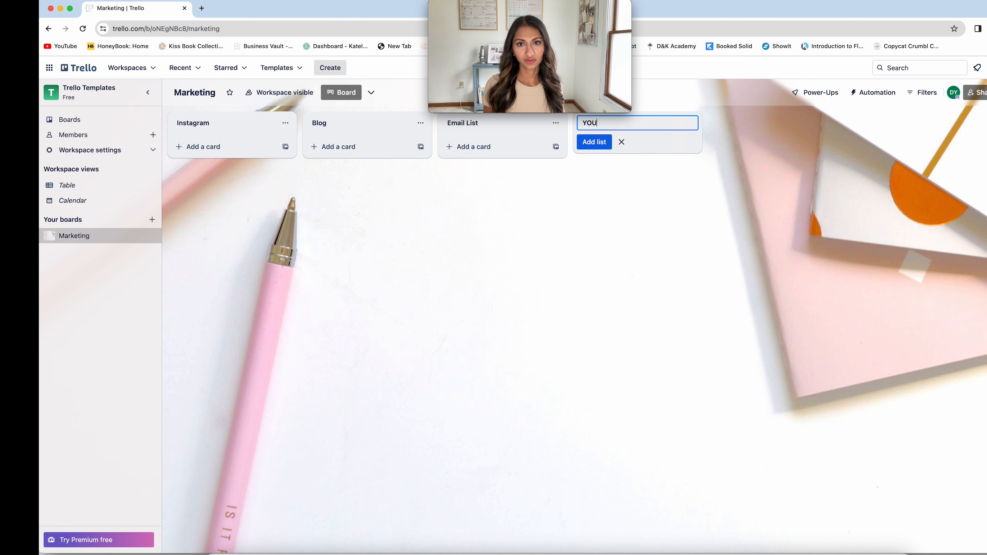
key(BackSpace)
key(BackSpace)
text(ou)
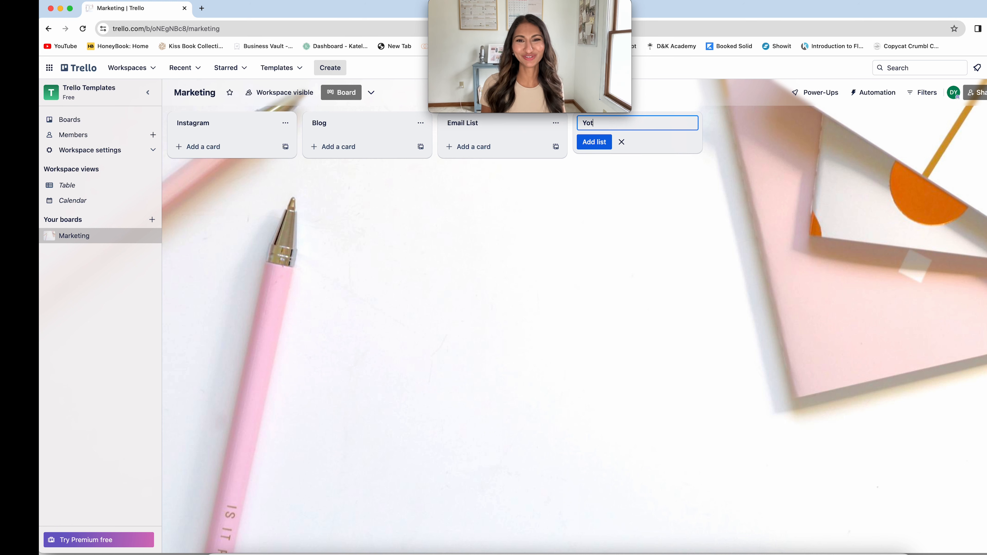
key(BackSpace)
text(utub)
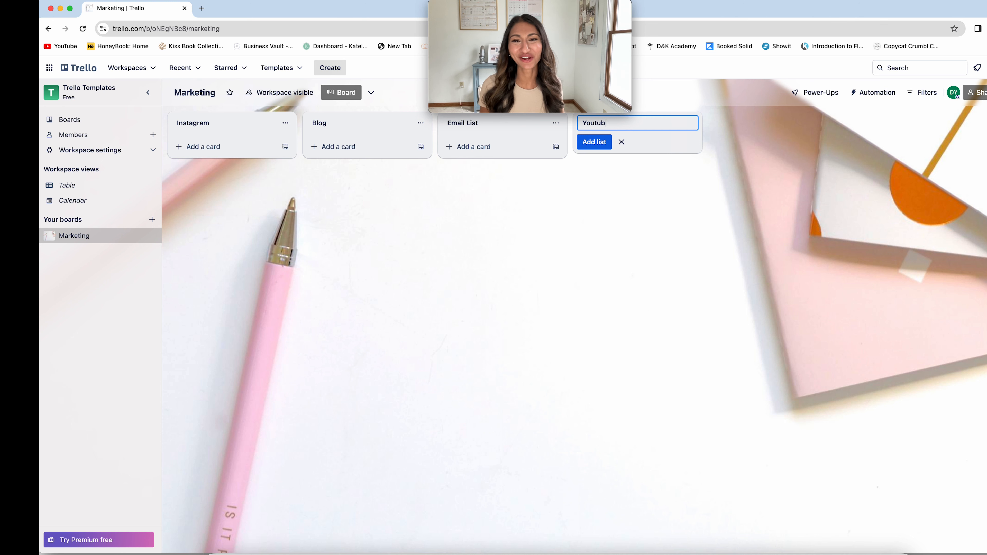
text(e)
click(594, 142)
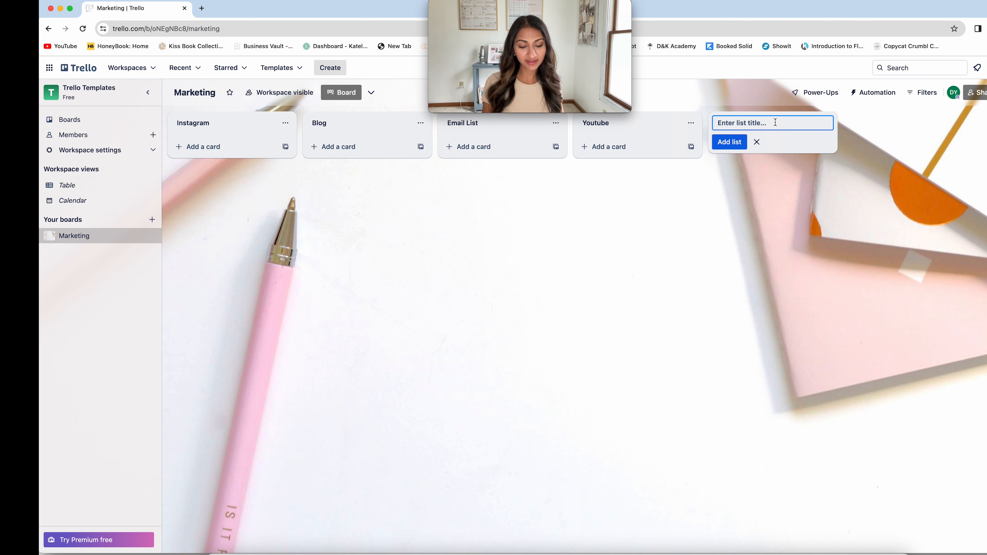
Add a final list titled DONE with a party popper emoji and stop adding lists.
text(DONE)
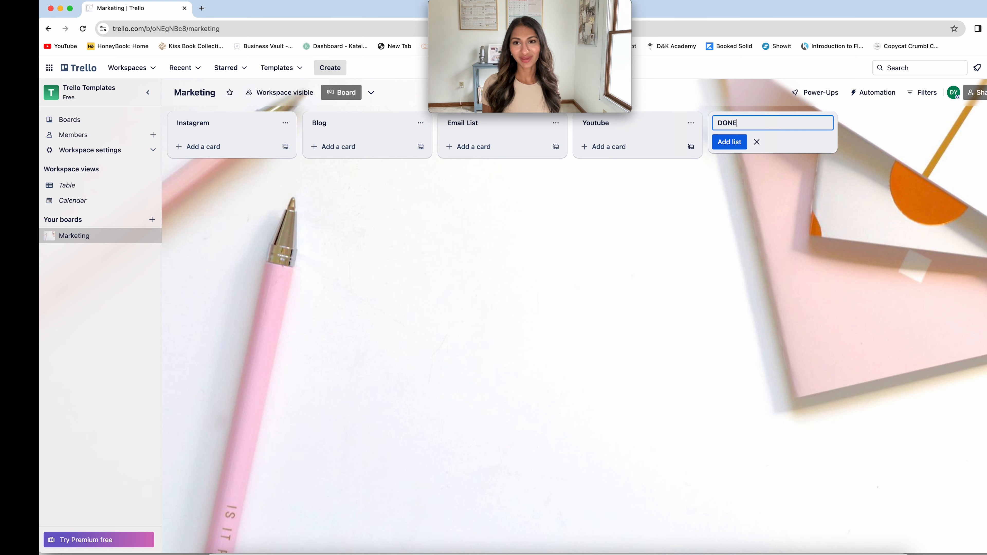
key(ctrl+super+space)
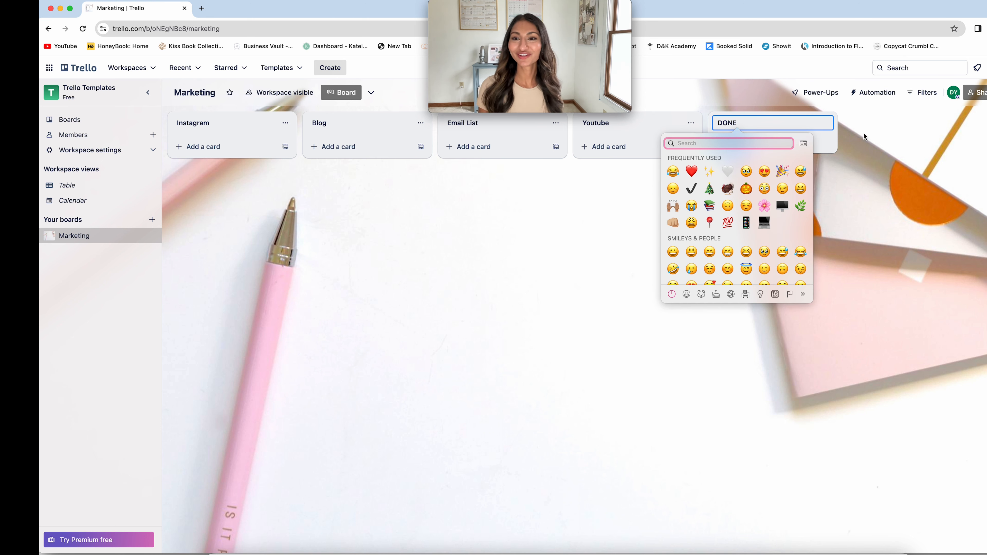
click(782, 170)
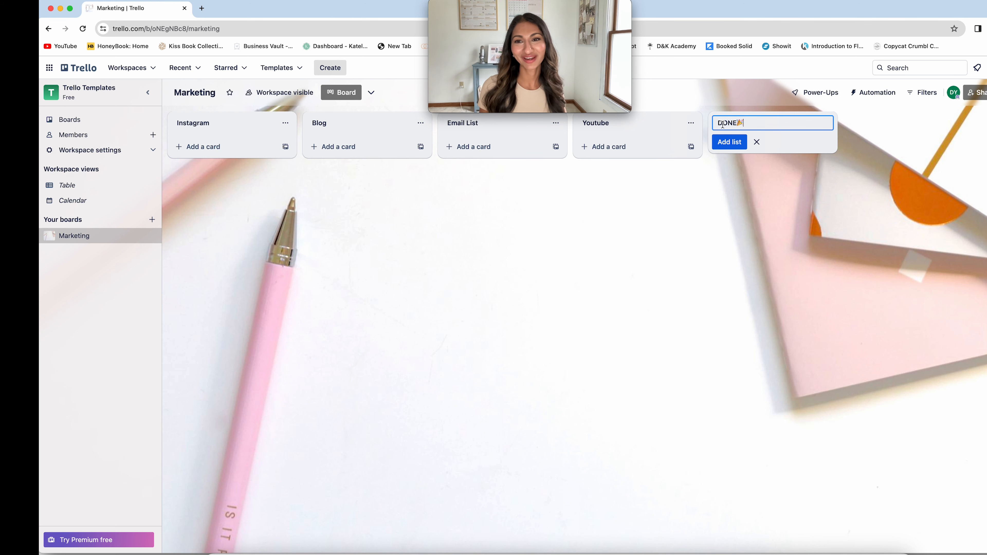
click(730, 143)
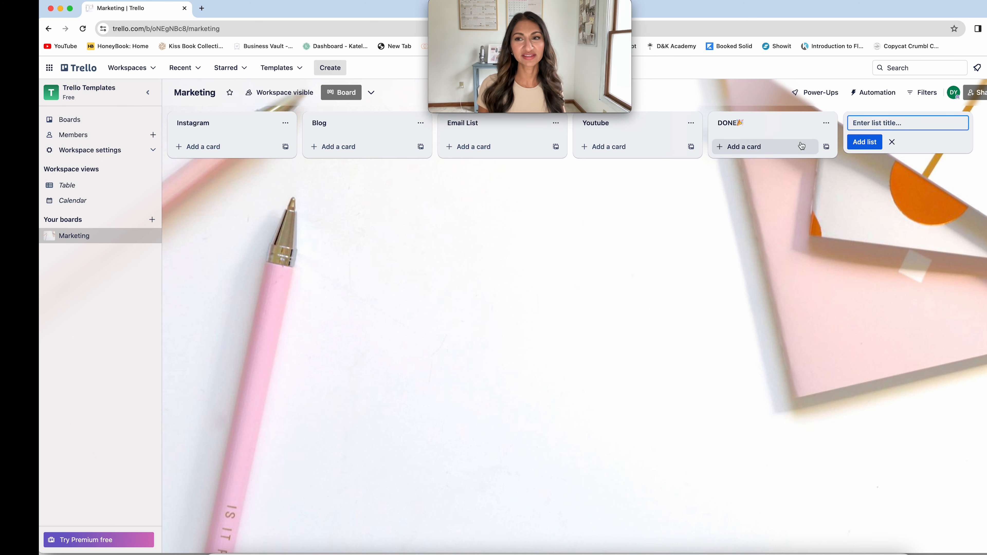
click(893, 144)
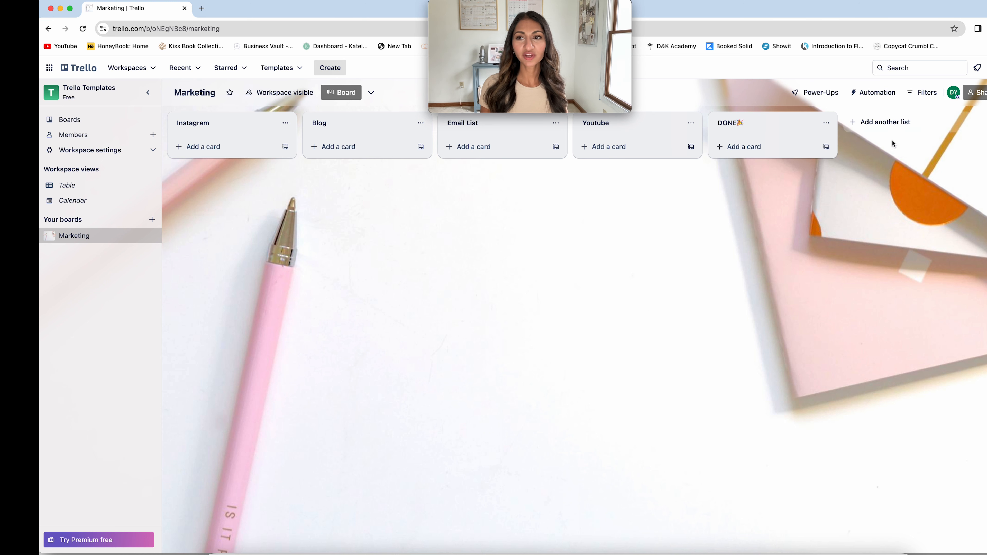
Add two cards to the Instagram list titled Instagram Ideas and Instagram Workflow.
click(195, 150)
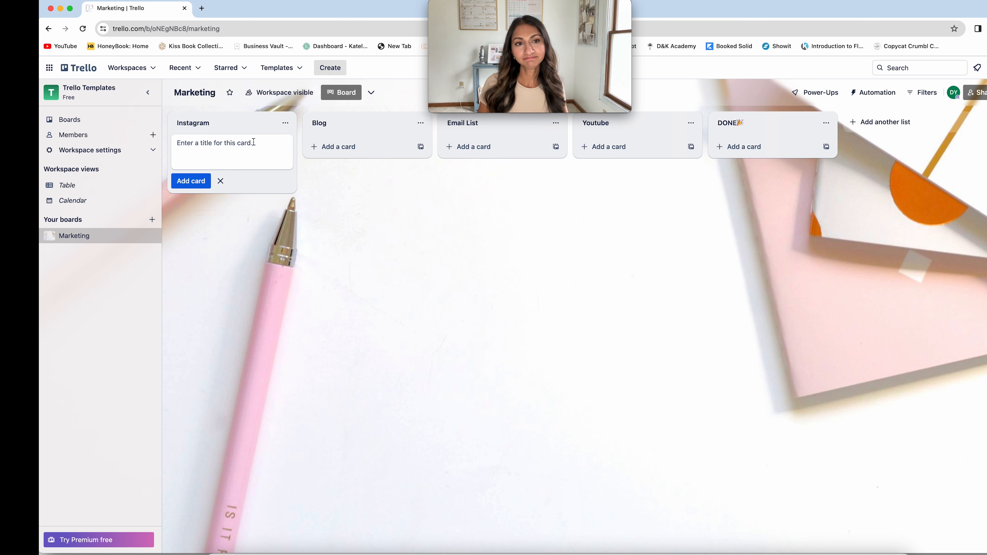
text(Instr)
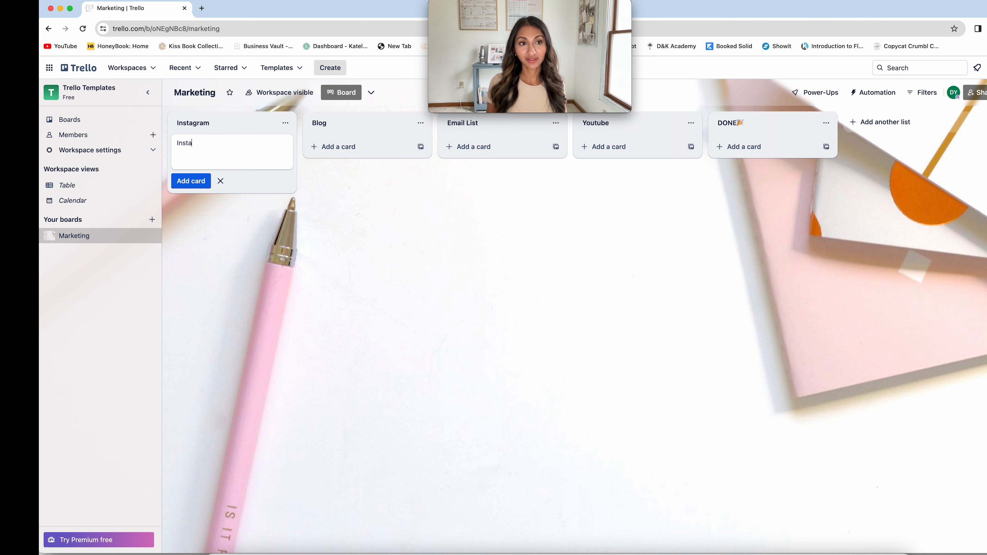
text(gram Ideas)
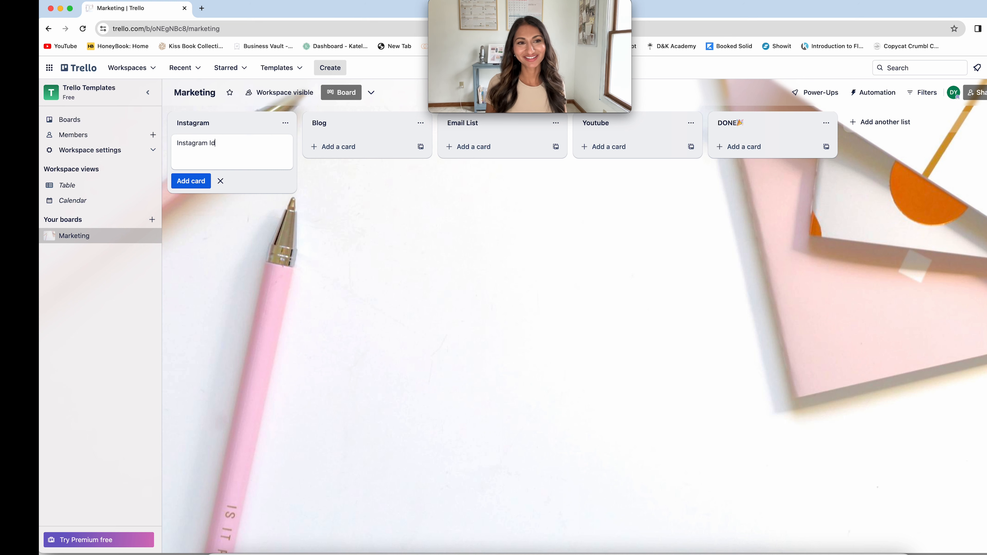
click(202, 181)
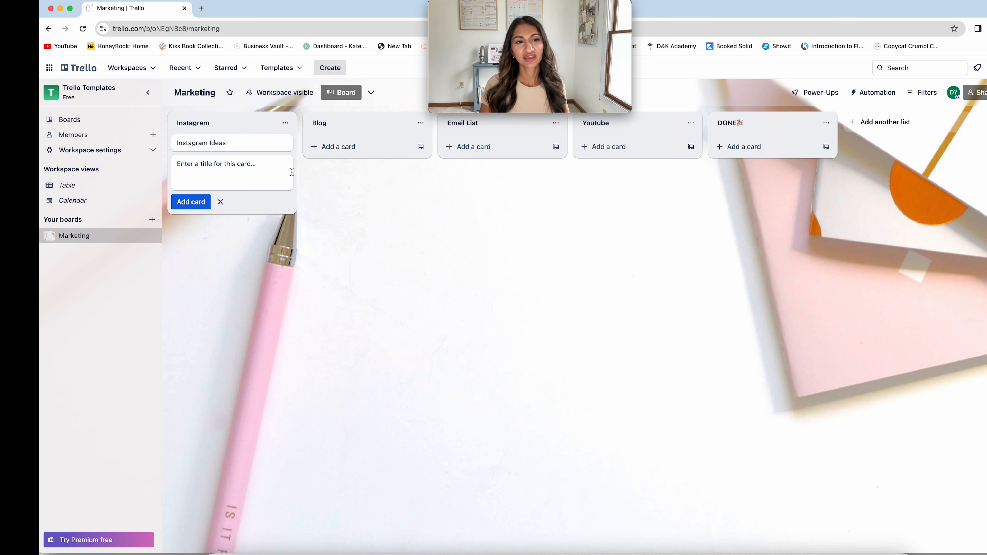
text(Instagram)
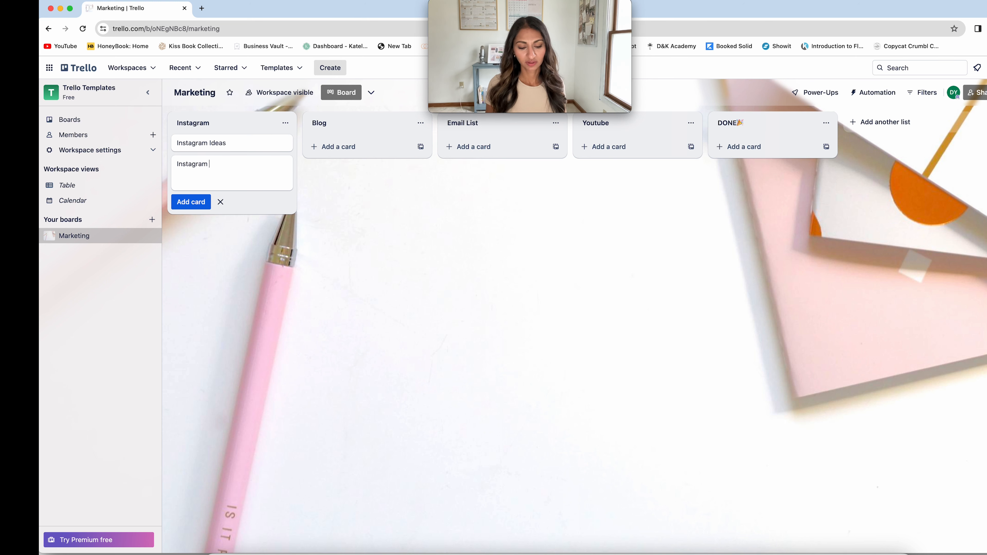
text( Workflow)
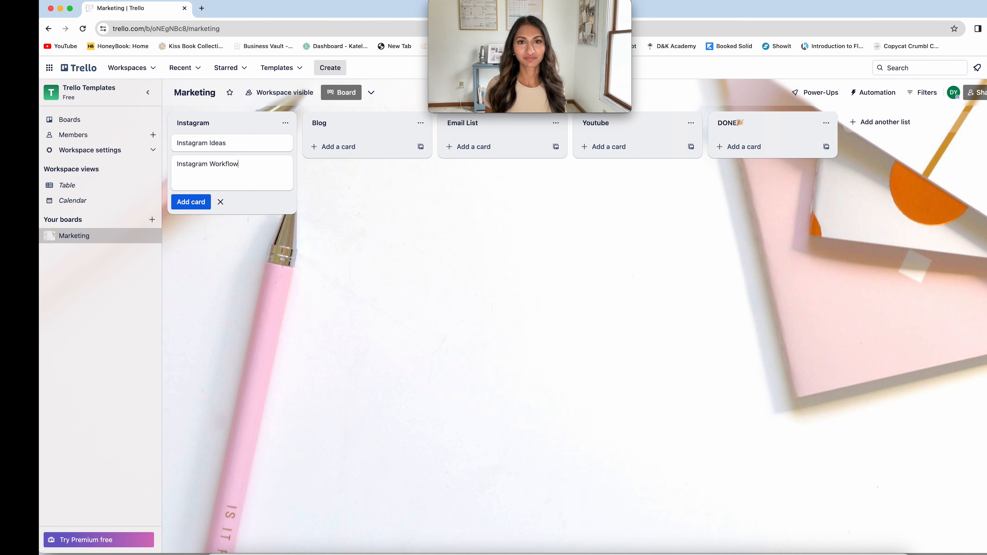
click(191, 202)
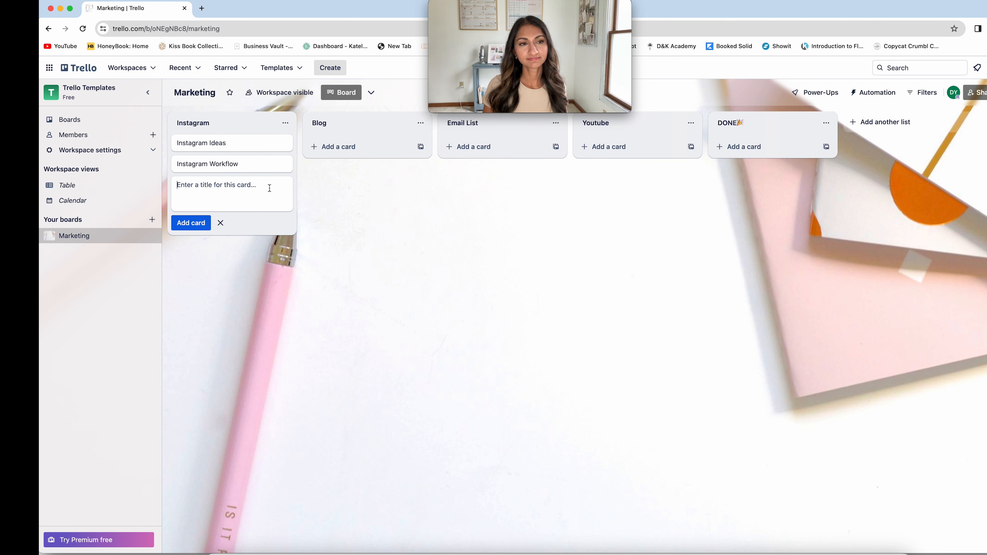
Add a third card titled Instagram Reels Ideas to the Instagram list.
text(Ins)
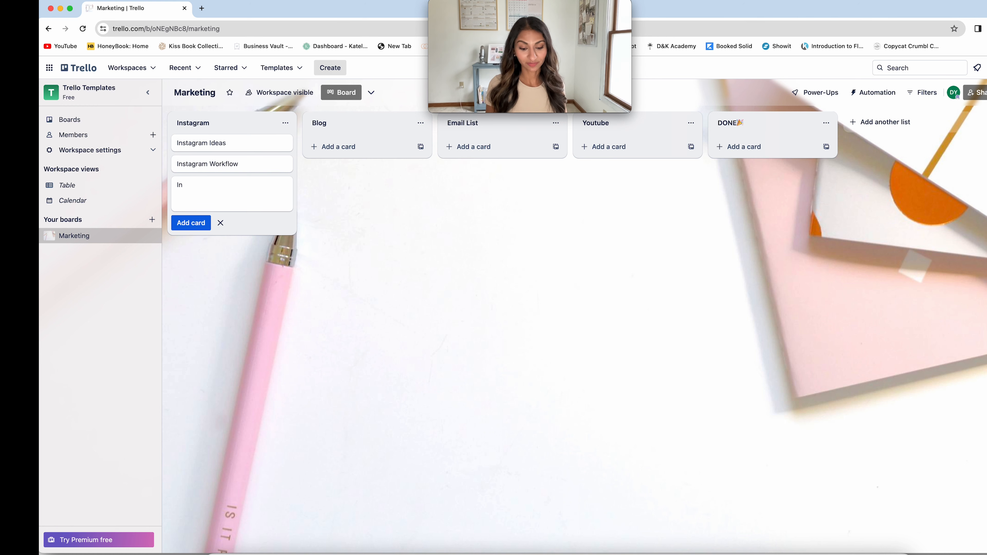
key(BackSpace)
key(BackSpace)
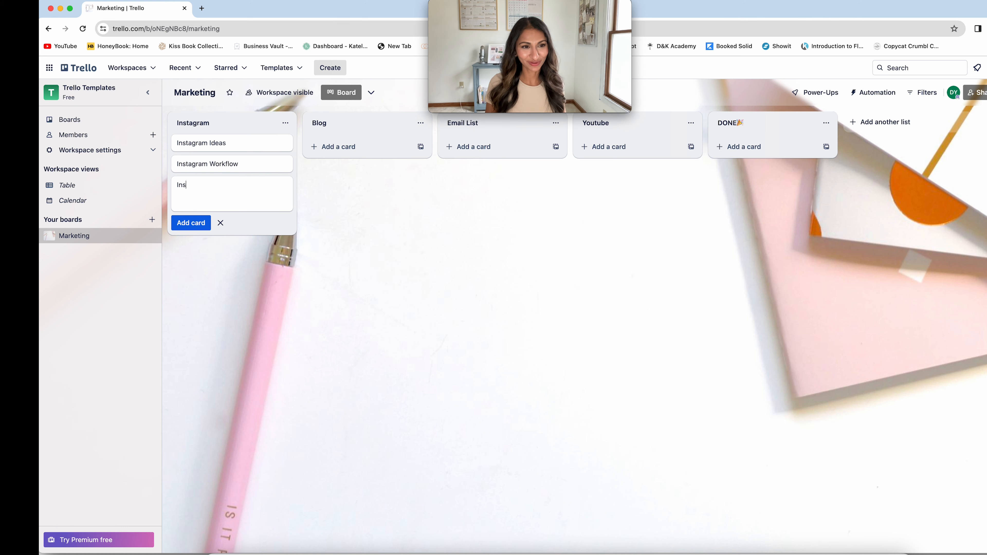
text(ag)
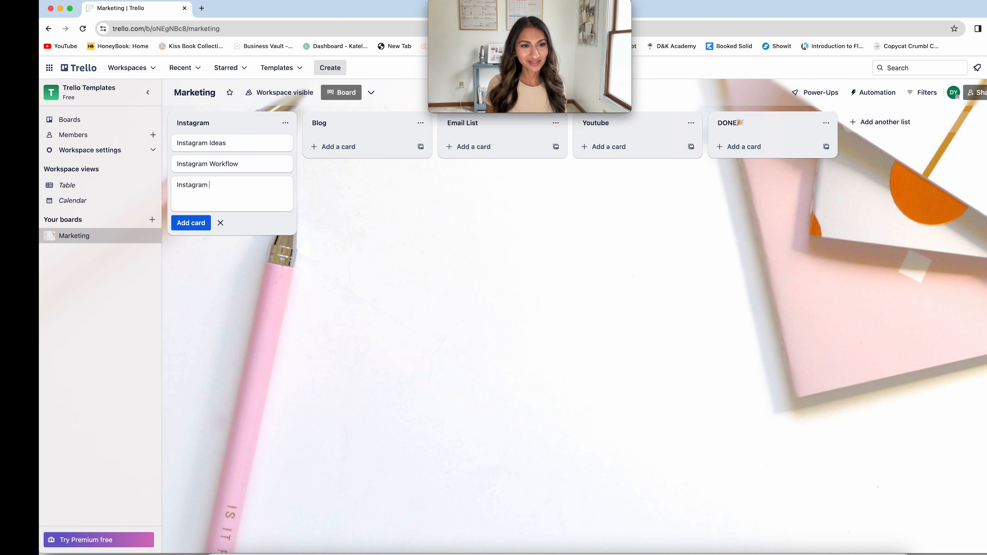
text(ram )
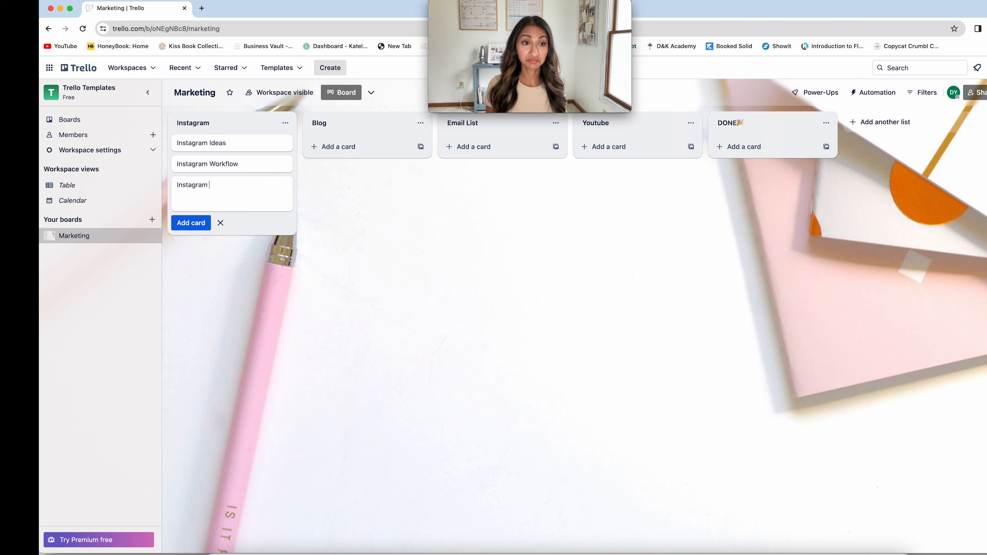
text(Reels)
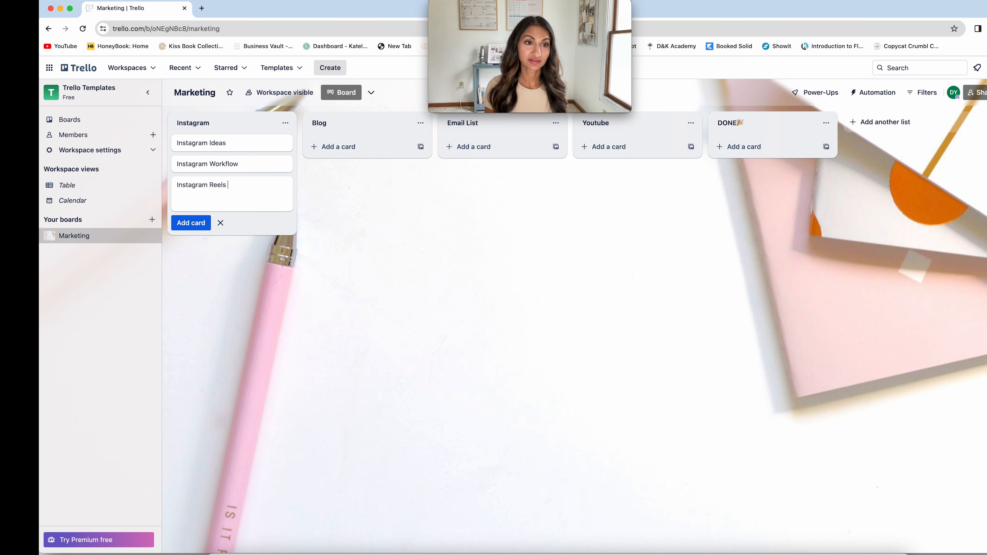
text( Ideas)
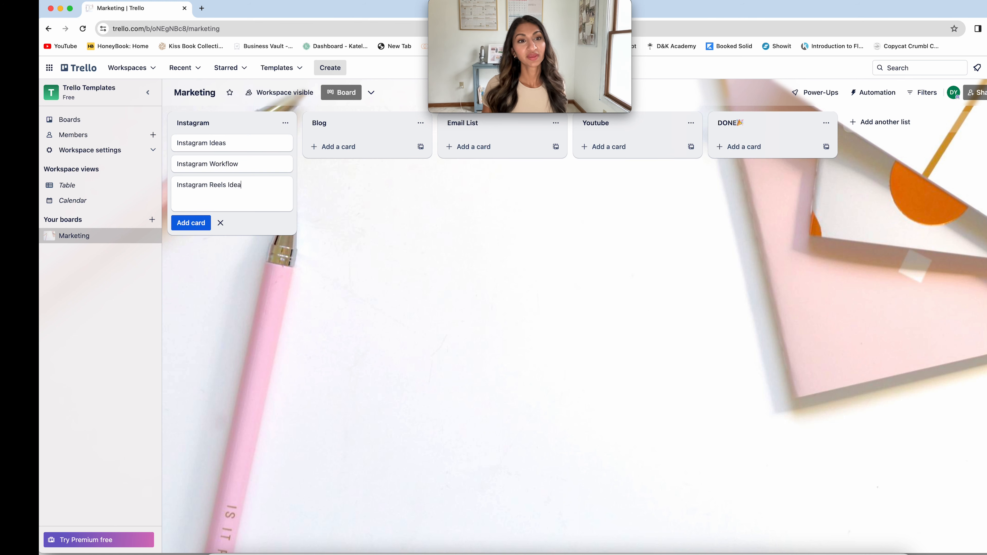
click(196, 223)
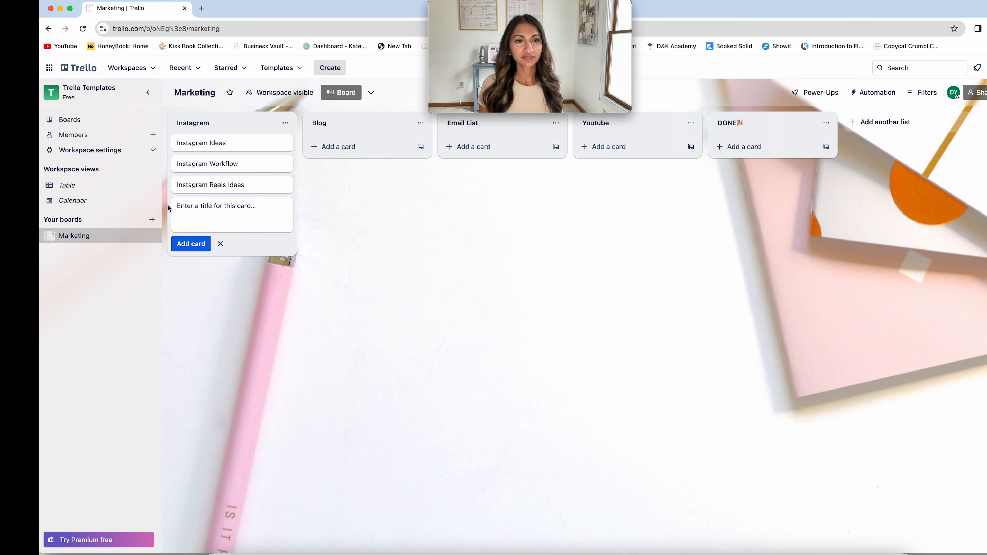
Add two cards to the Blog list titled Blog Ideas and Blog to-do's.
click(330, 146)
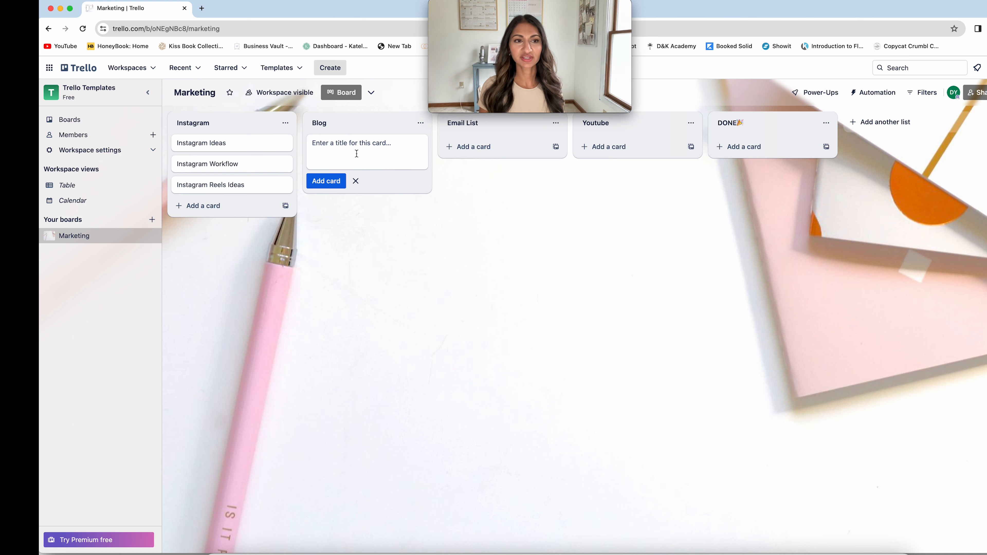
text(Blog Ideas)
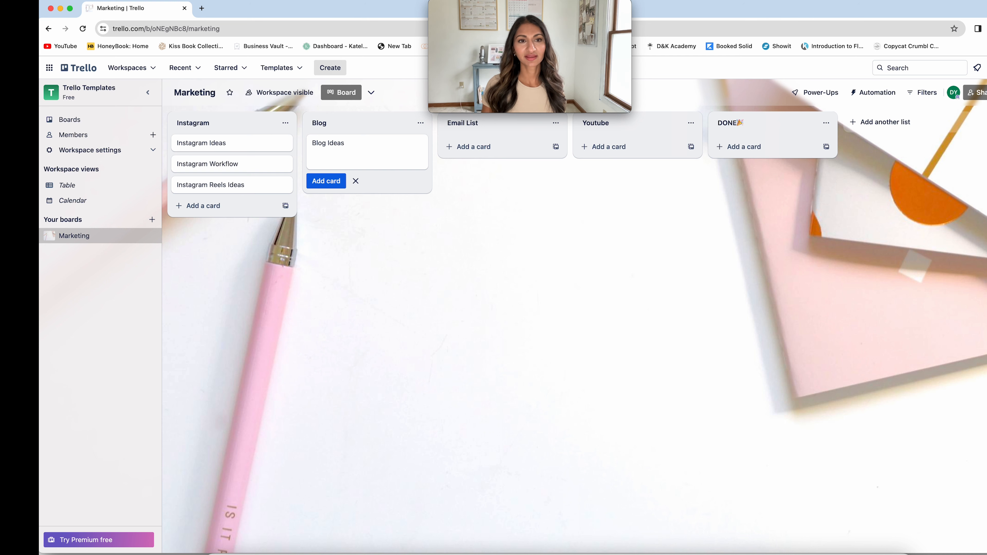
click(326, 181)
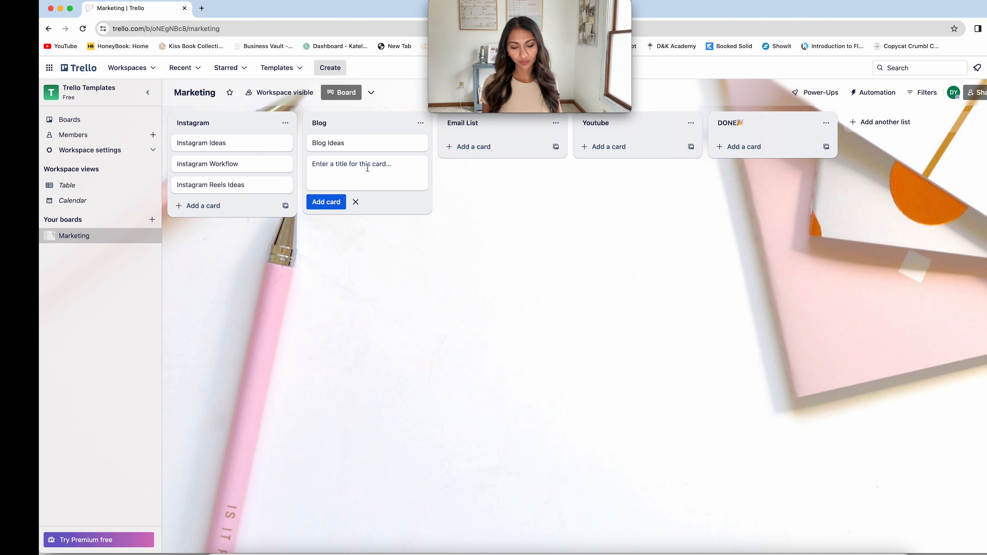
text(Blog to-do's)
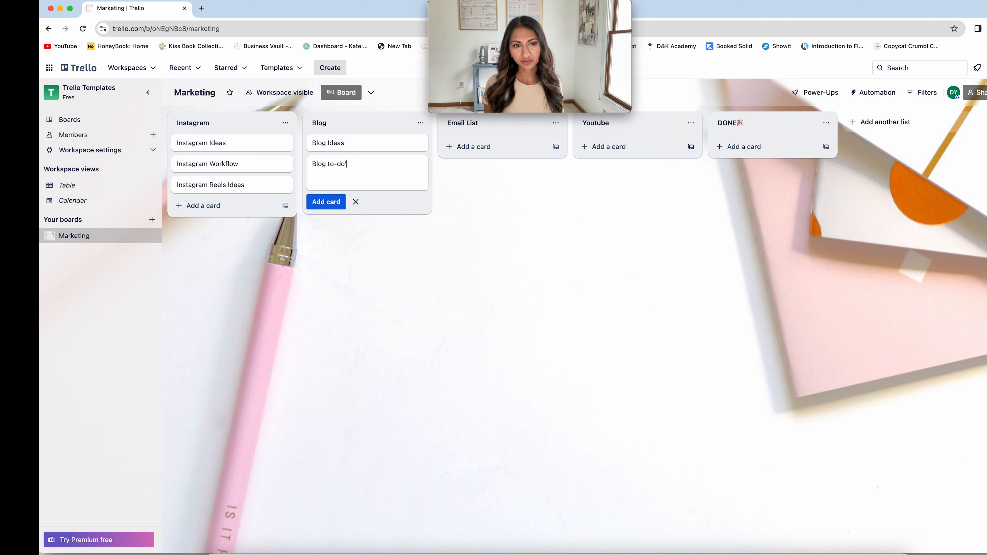
click(327, 202)
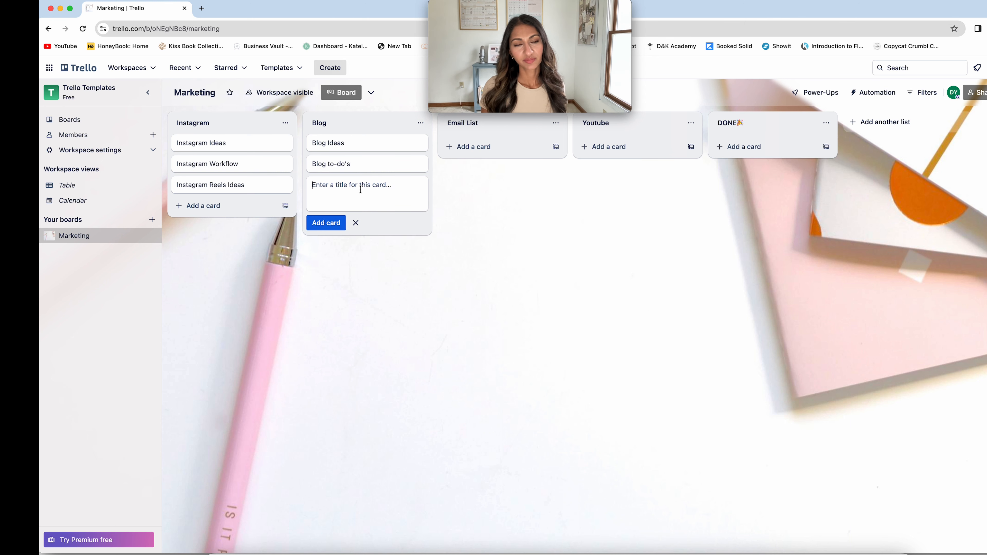
Add a card titled Blog Workflow to the Blog list and stop adding cards.
text(B)
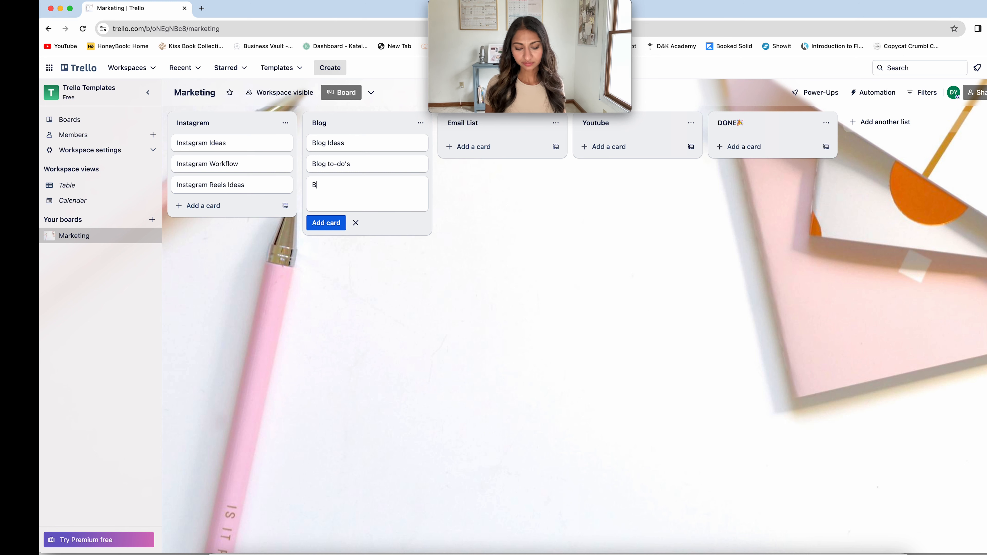
text(log O)
key(BackSpace)
text(W)
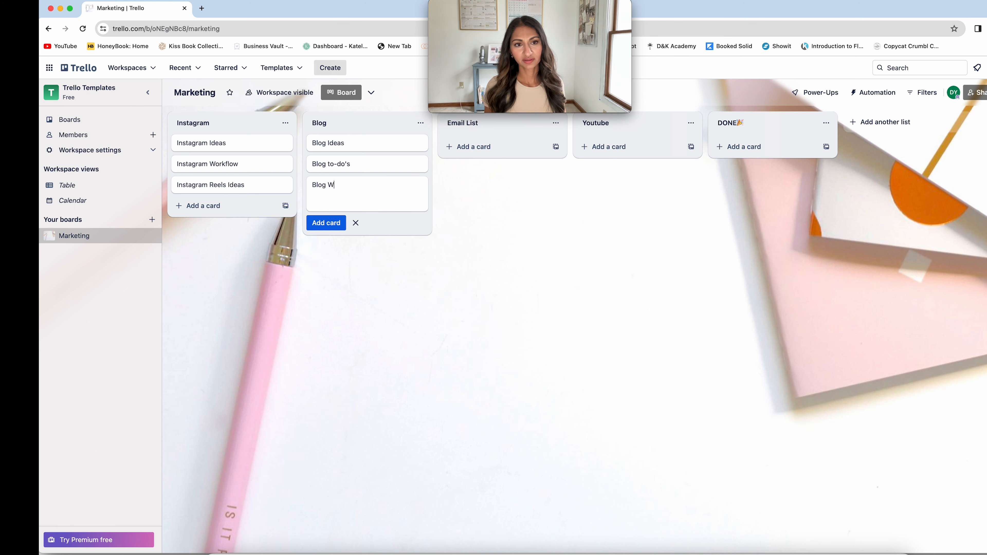
text(orkflow)
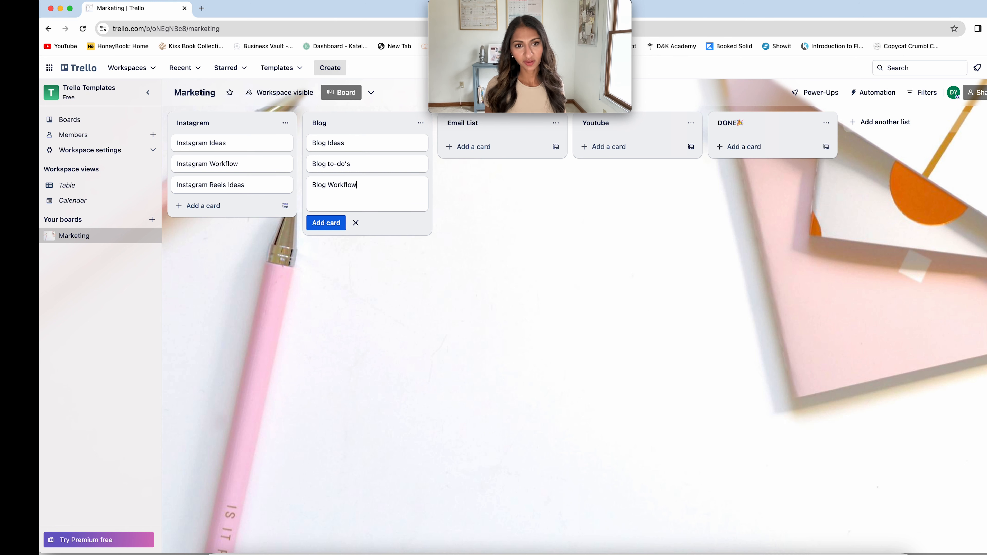
click(333, 223)
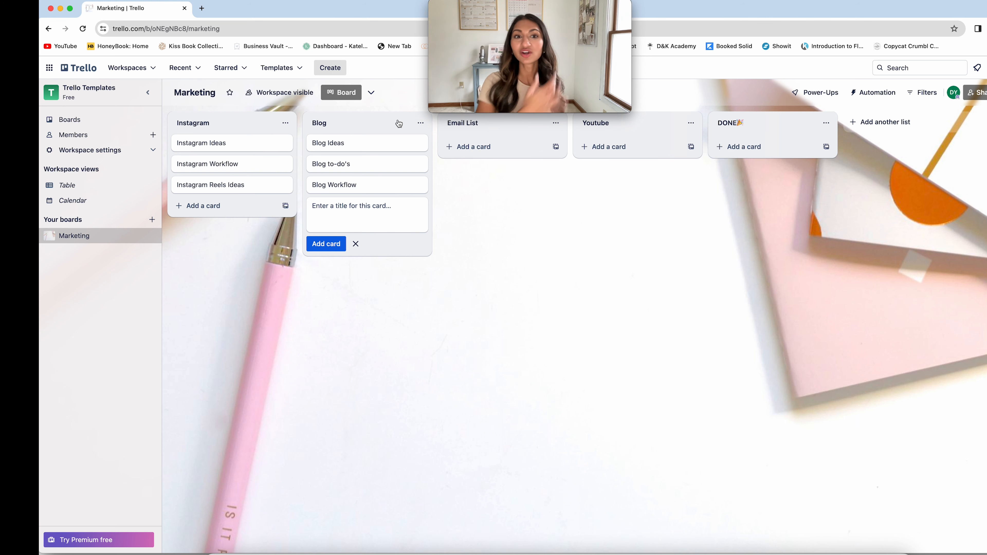
drag(346, 147, 392, 143)
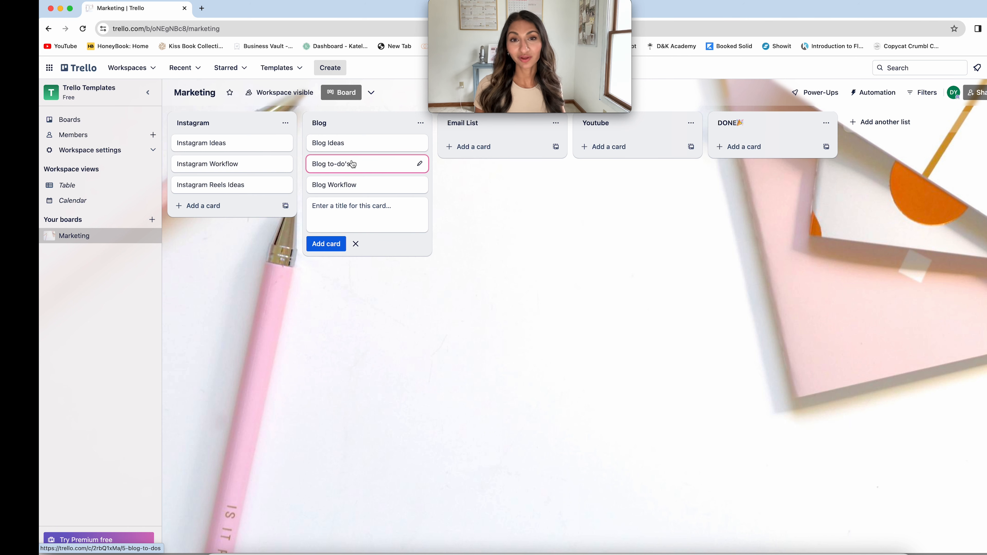
click(334, 253)
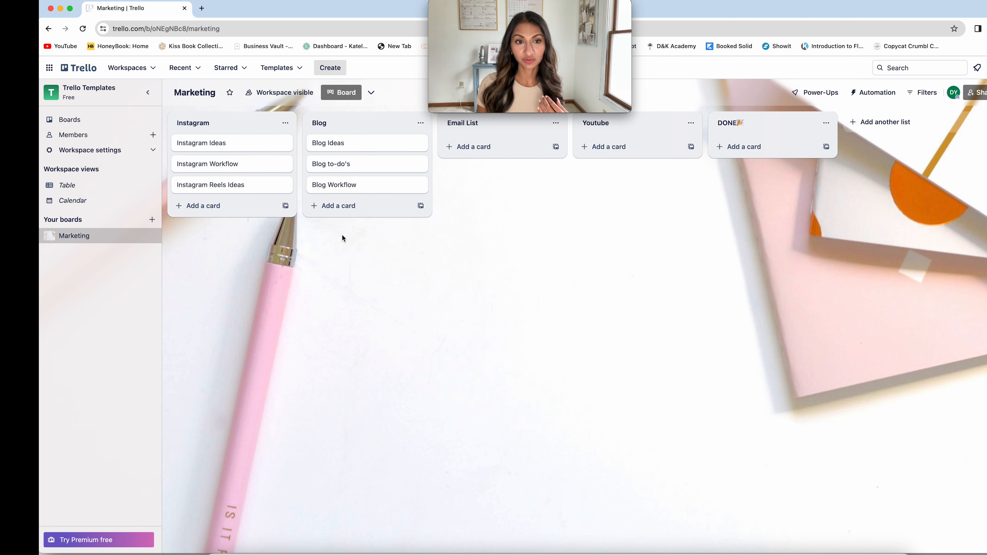
Add a Blog card whose title starts with "Blog post from", followed by the couple's first names and "wedding on 10/25".
click(331, 206)
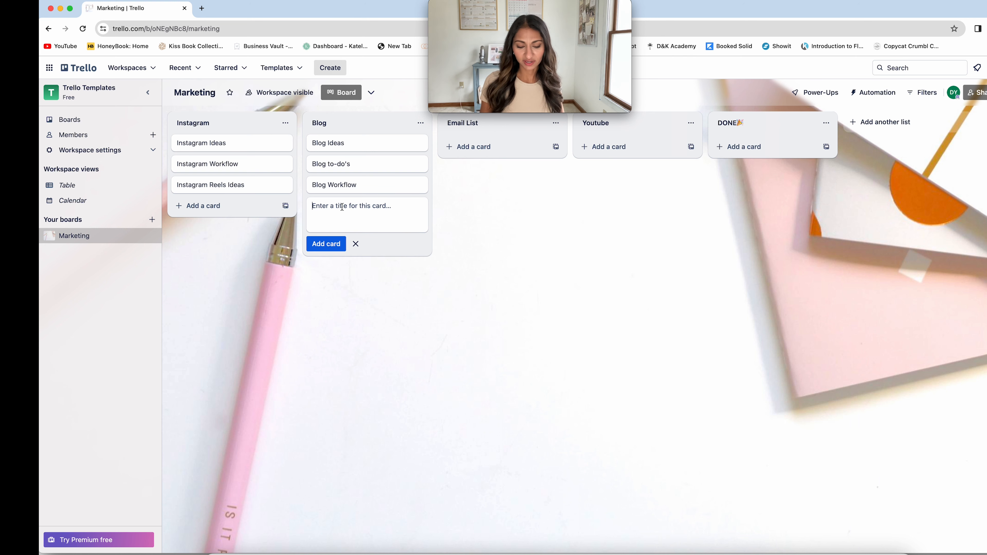
text(Blog post from)
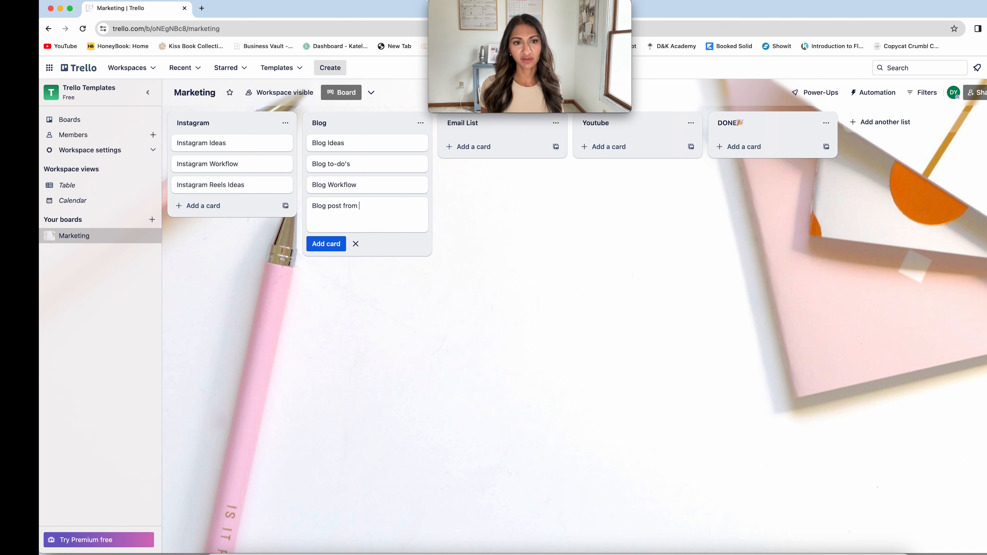
text( Jenny )
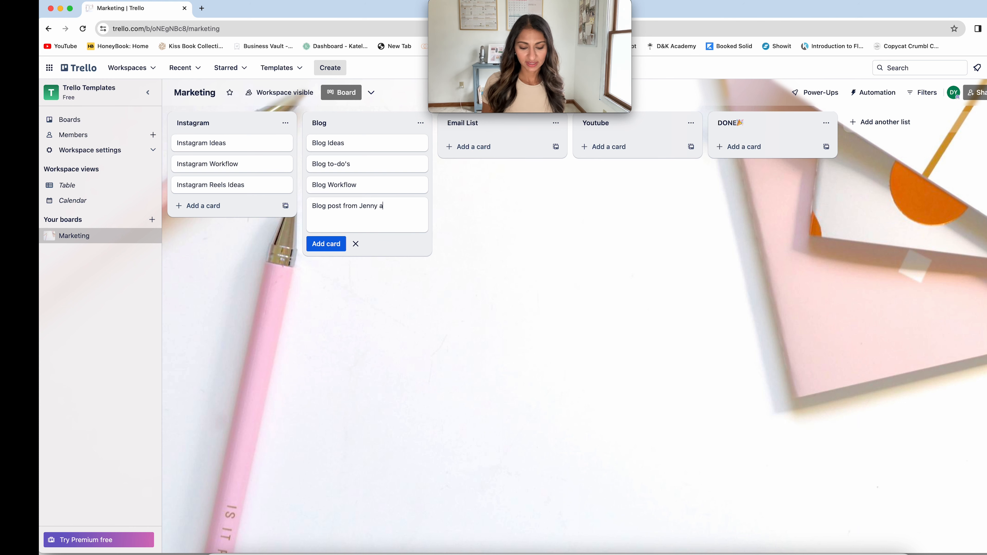
text(and Mike's wedding on 10/25)
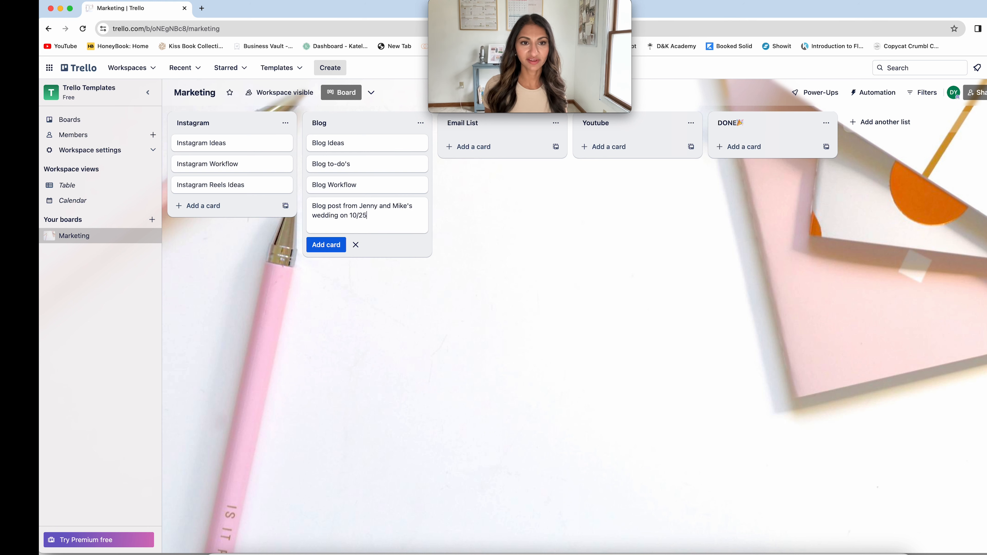
click(324, 245)
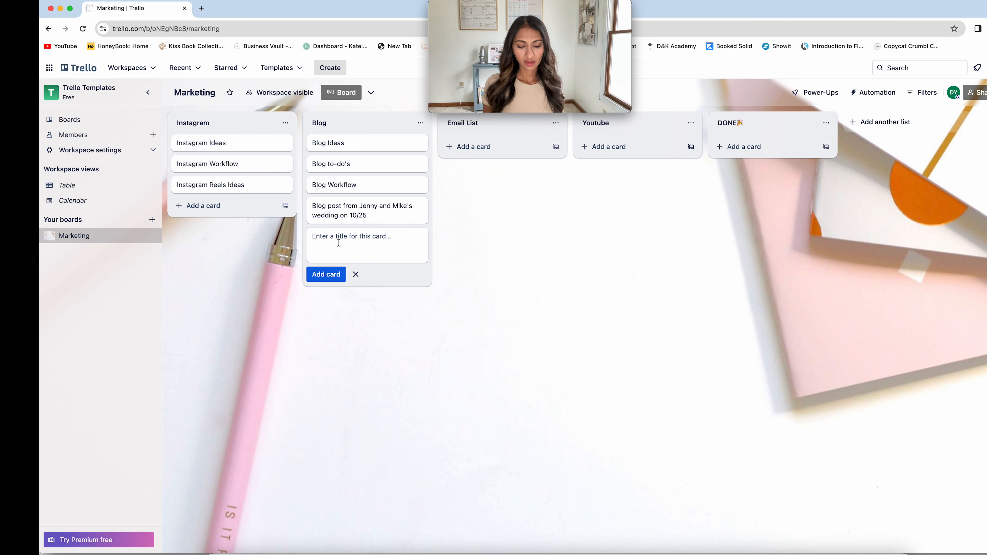
Add another card to the Blog list titled "What to register for your wedding".
text(What to re)
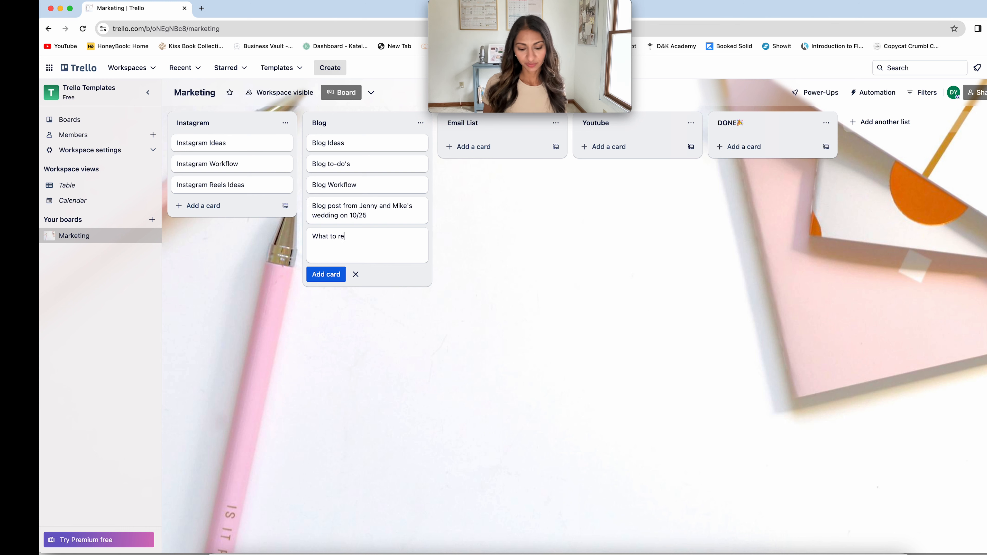
key(BackSpace)
key(BackSpace)
key(BackSpace)
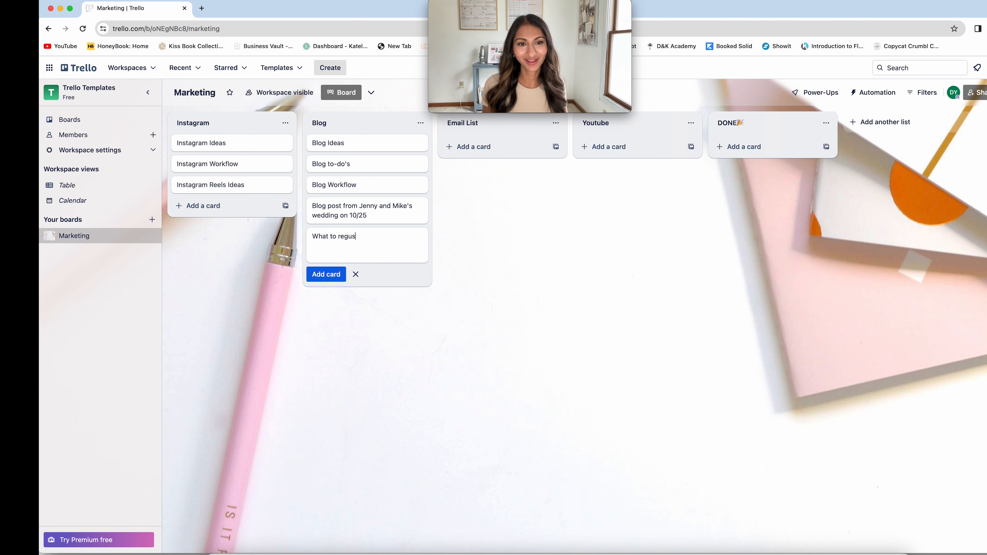
text(r for your wedding)
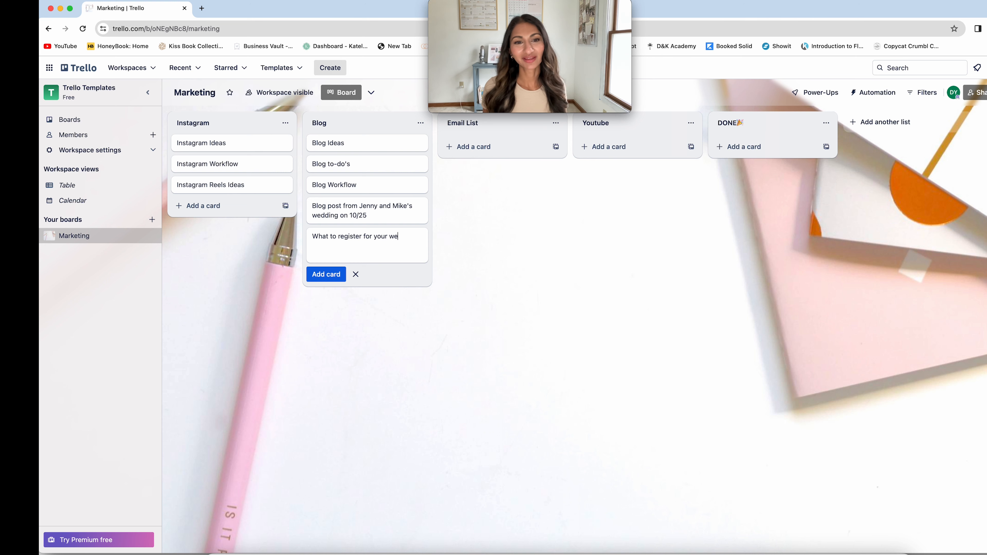
click(326, 275)
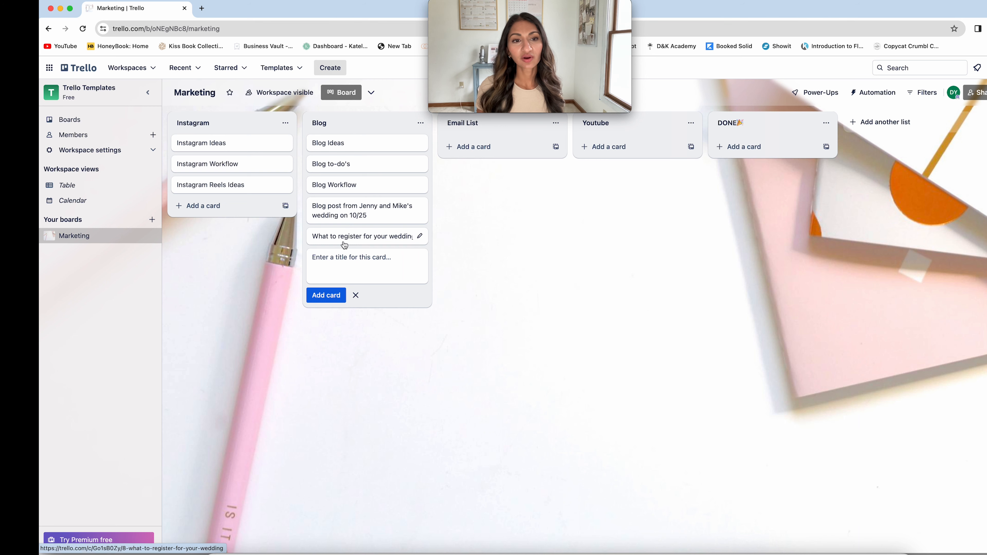
Add a card titled "Make Youtube video" to the Youtube list.
click(613, 148)
text(Make)
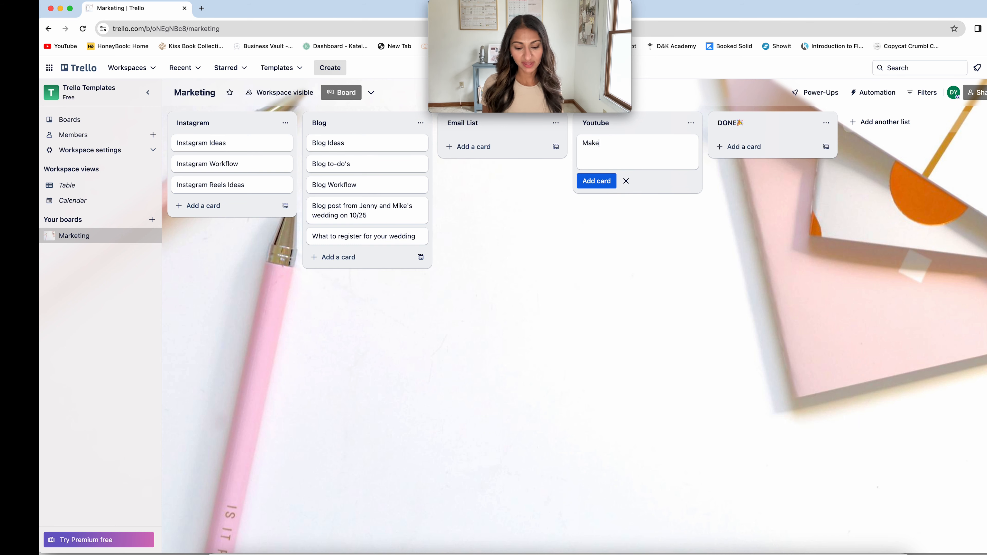
text( Youtube v)
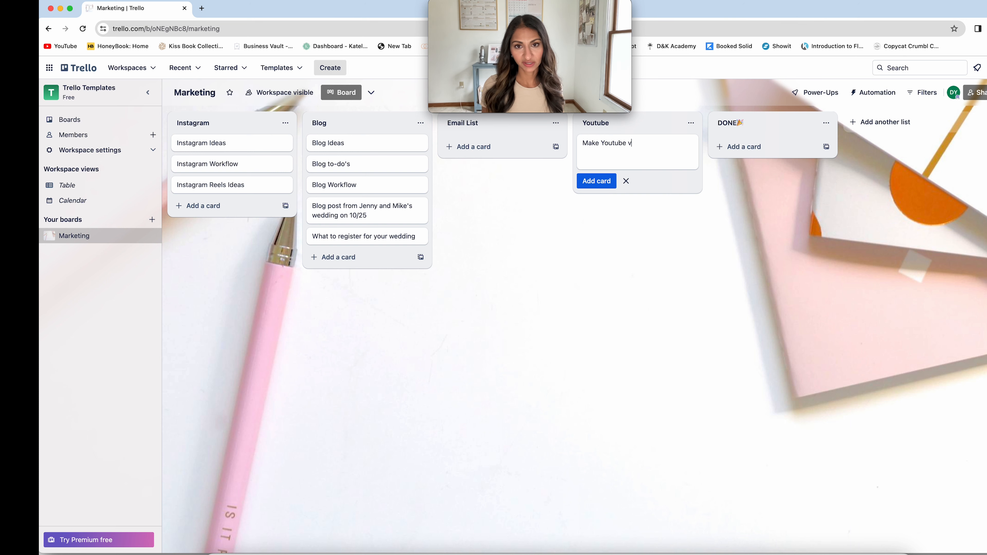
text(ideo)
click(597, 180)
Add a card titled "Send email" to the Email List list.
click(496, 147)
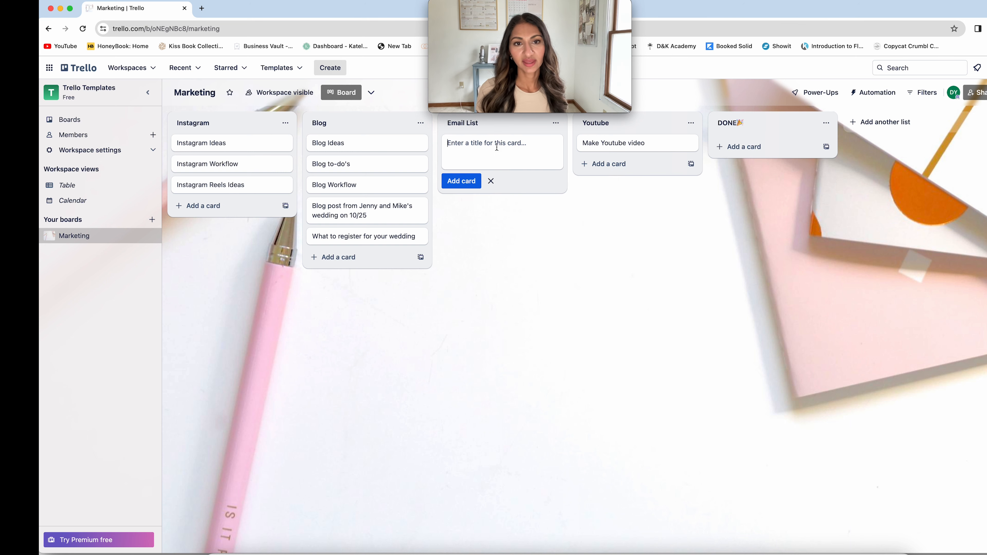
text(Send )
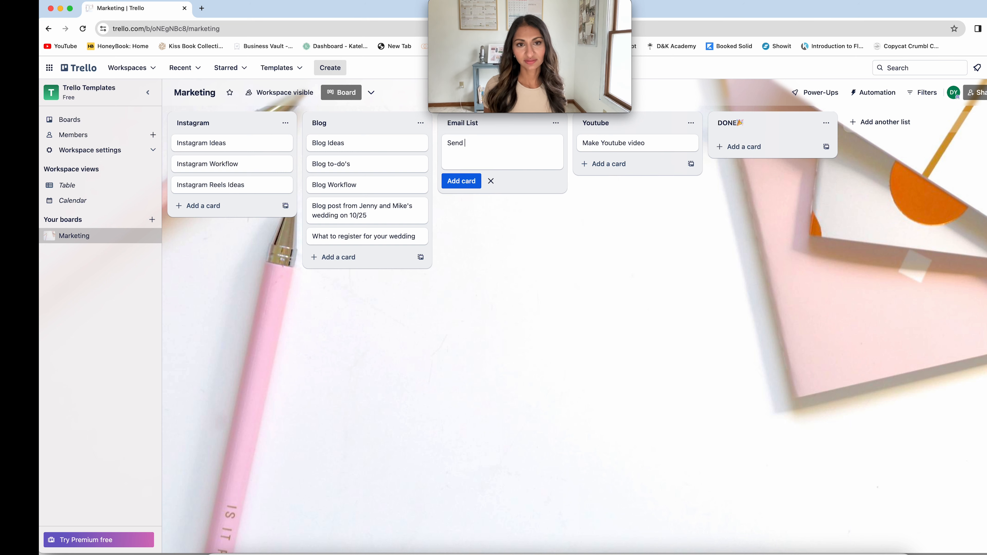
text(email)
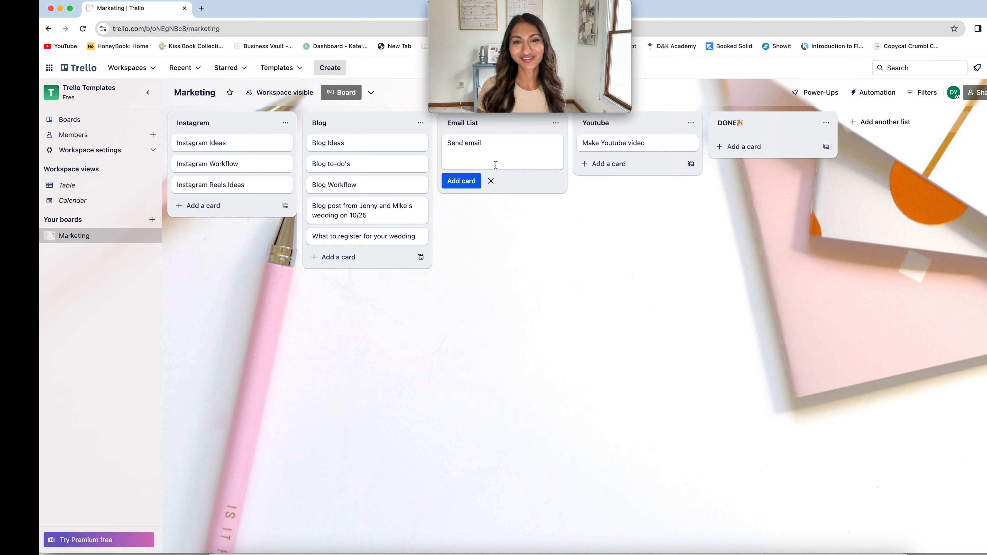
click(460, 181)
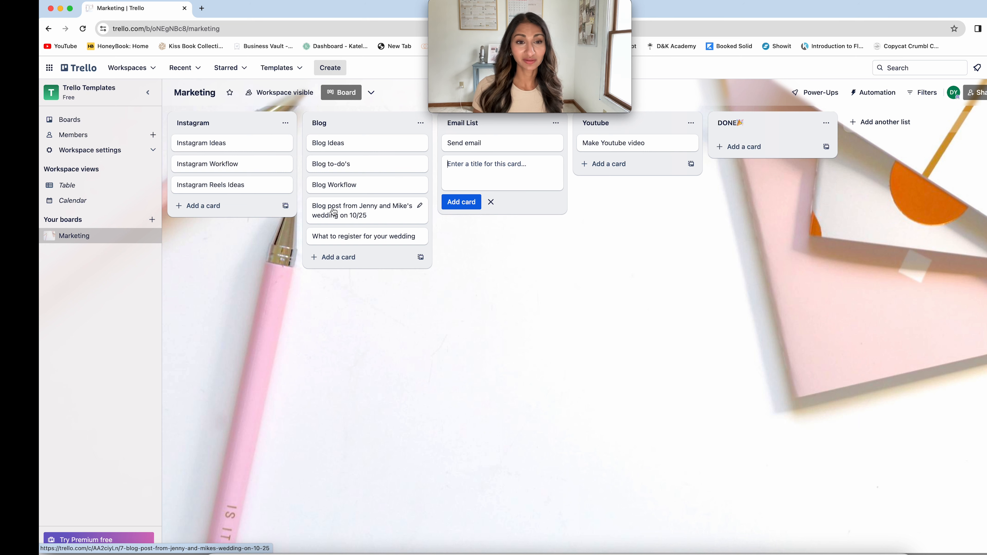
Move the couple's wedding blog post card and the "What to register for your wedding" card from the Blog list to the DONE list.
drag(323, 213, 732, 142)
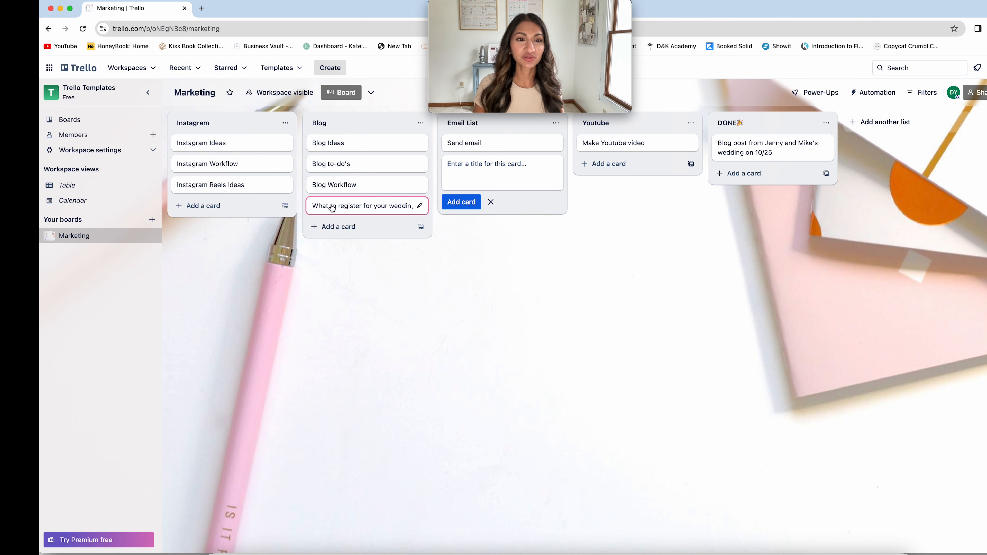
drag(321, 209, 734, 141)
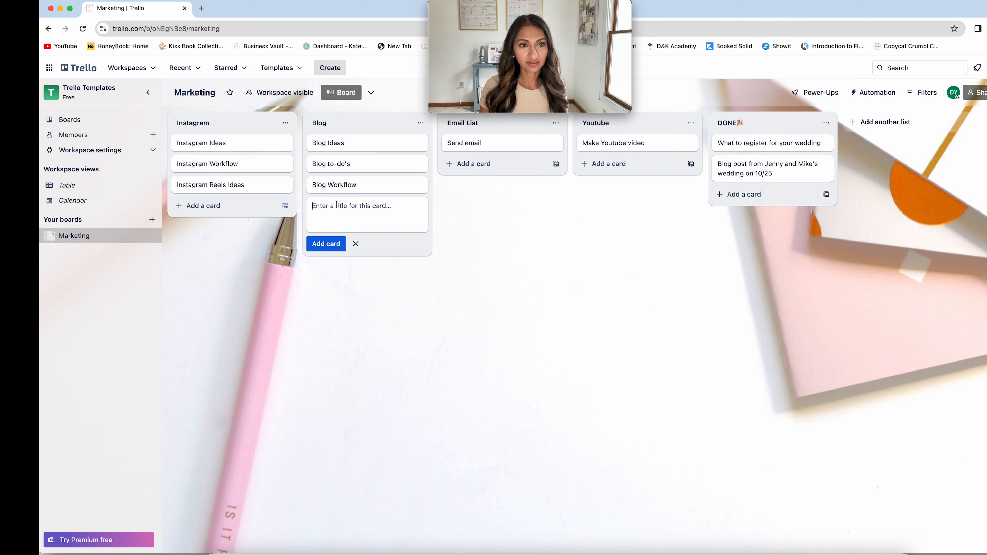
Open the Blog Workflow card and add a checklist titled "Blog Post Checklist".
click(338, 186)
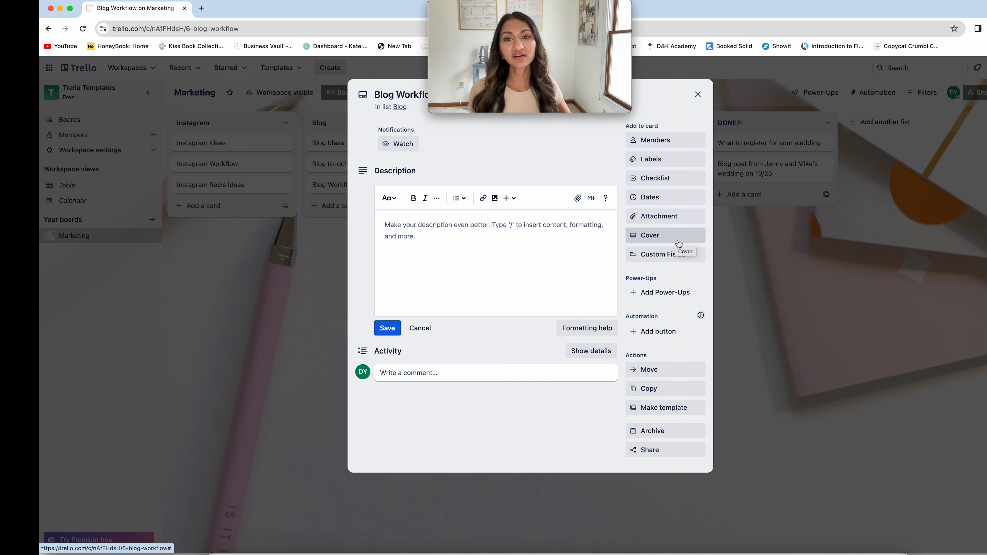
click(657, 179)
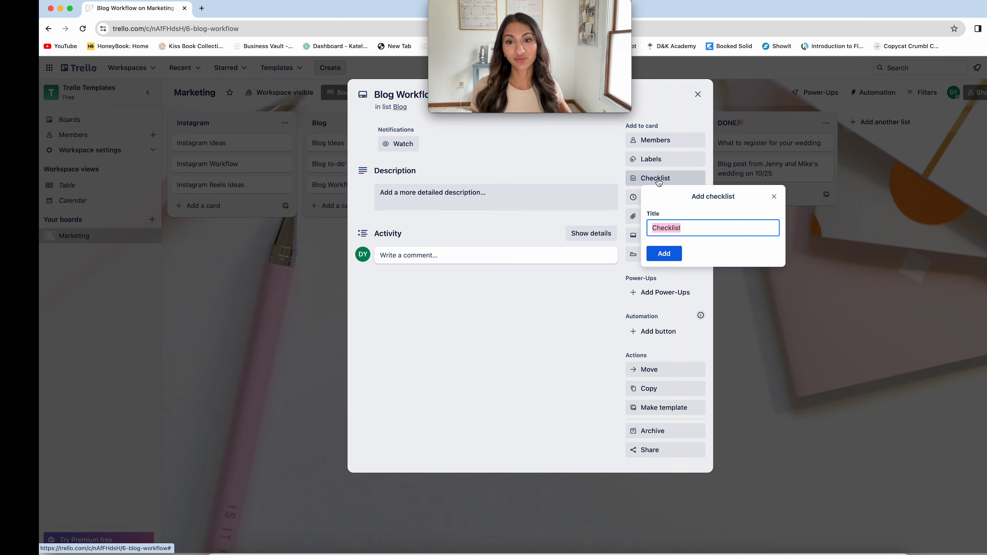
text(B)
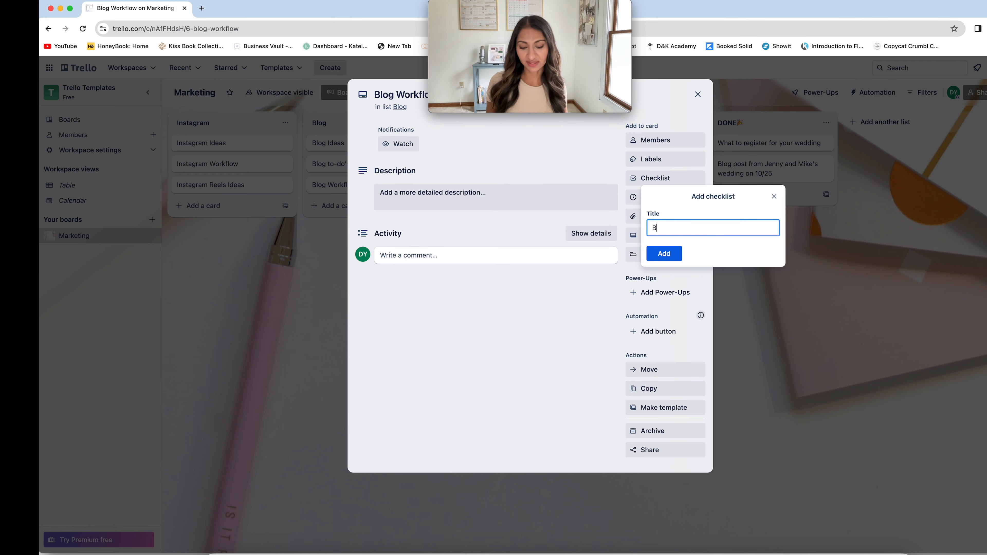
text(log Po)
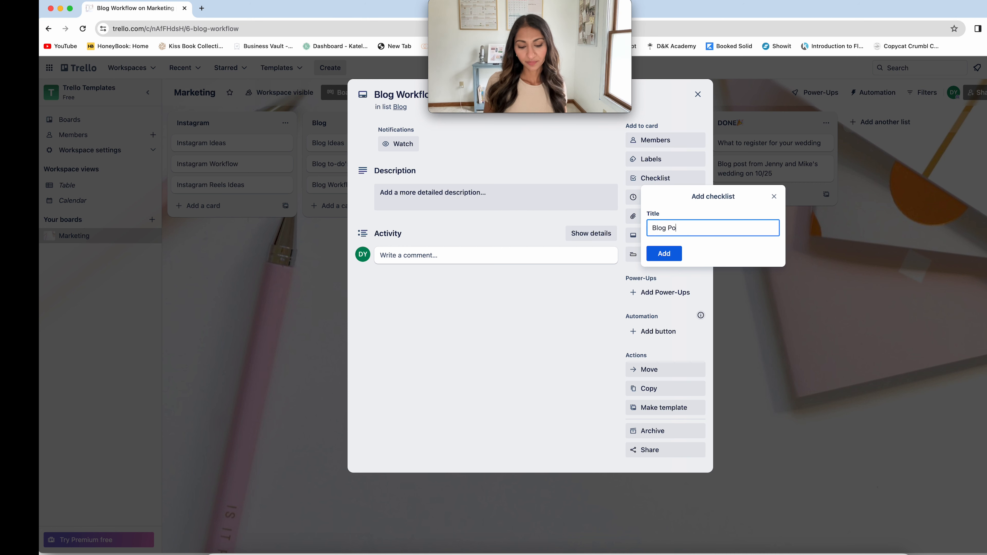
text(st Check)
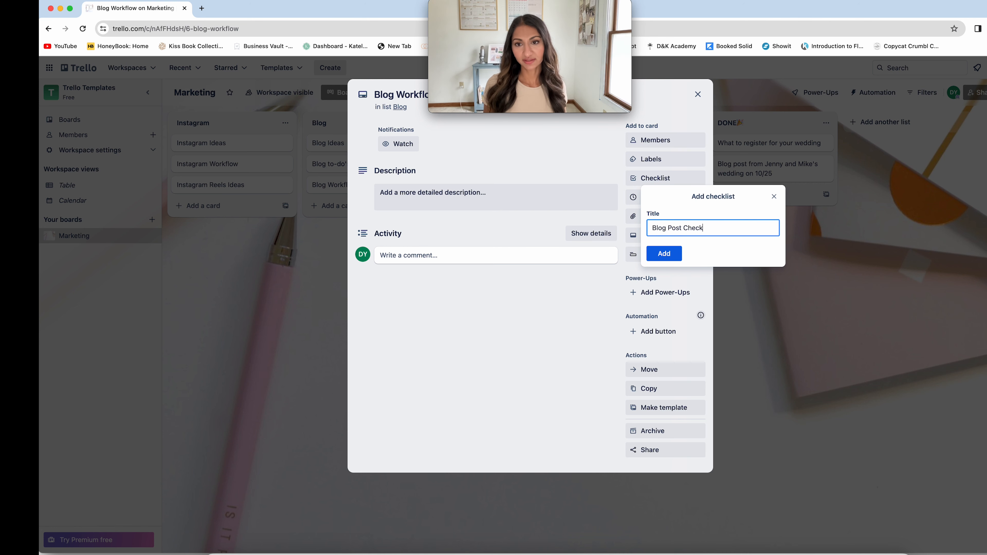
text(list)
click(665, 257)
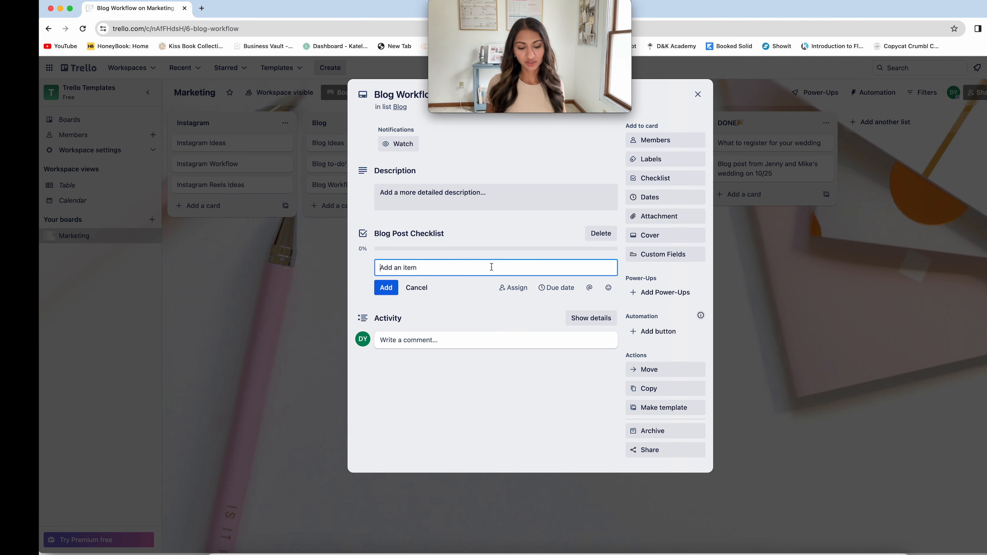
Add the items "Write copy for blog" and "Resize images for web" to the Blog Post Checklist.
text(Write copy for blog)
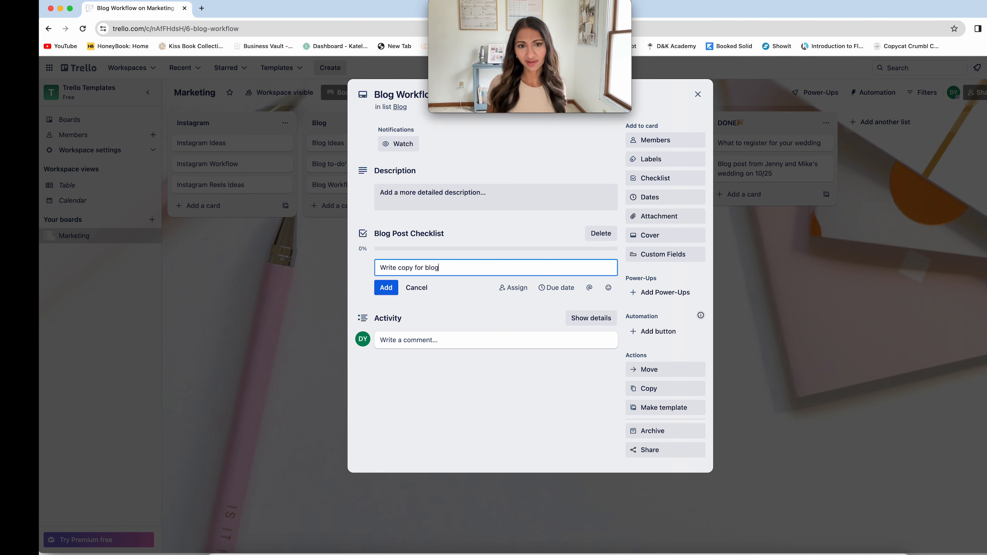
click(386, 288)
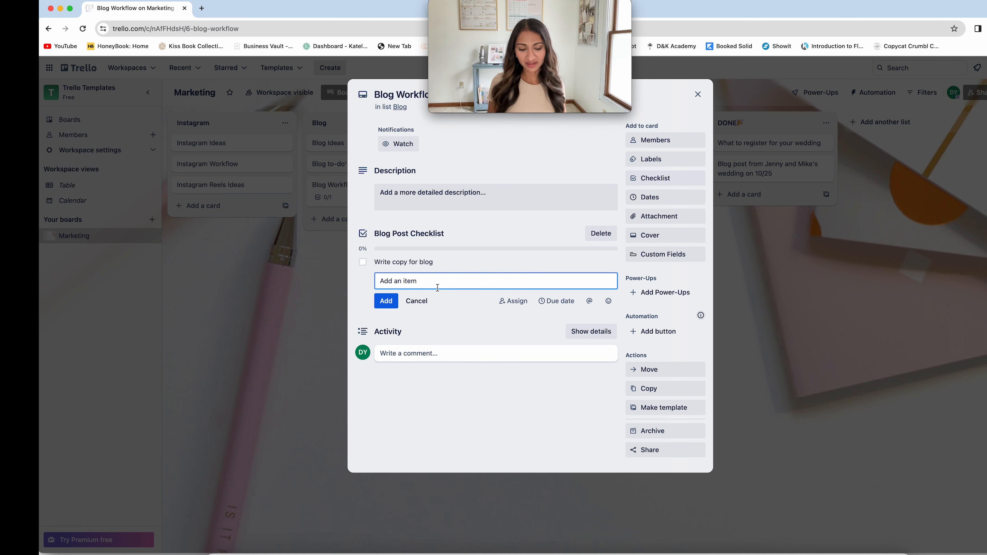
text(Resize im)
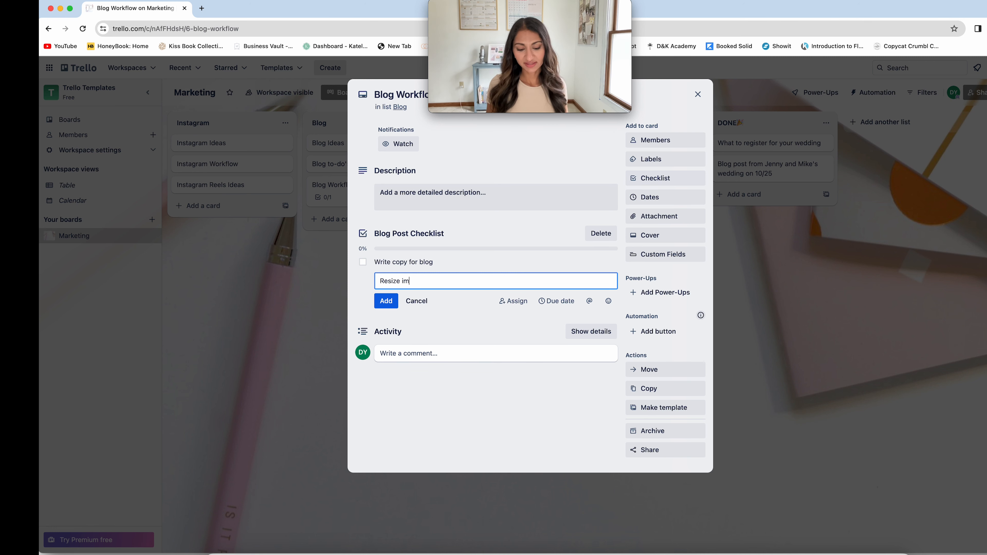
text(ages for web)
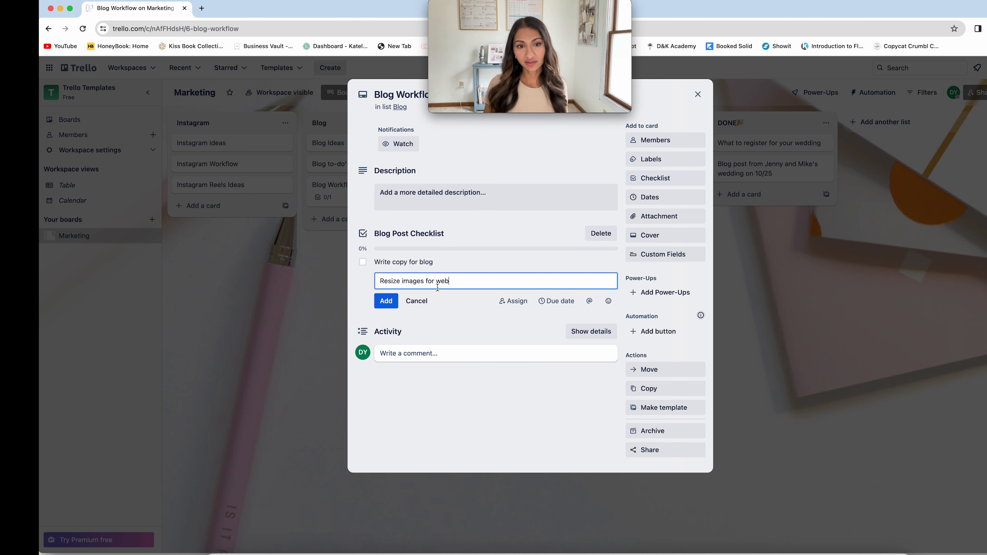
click(390, 301)
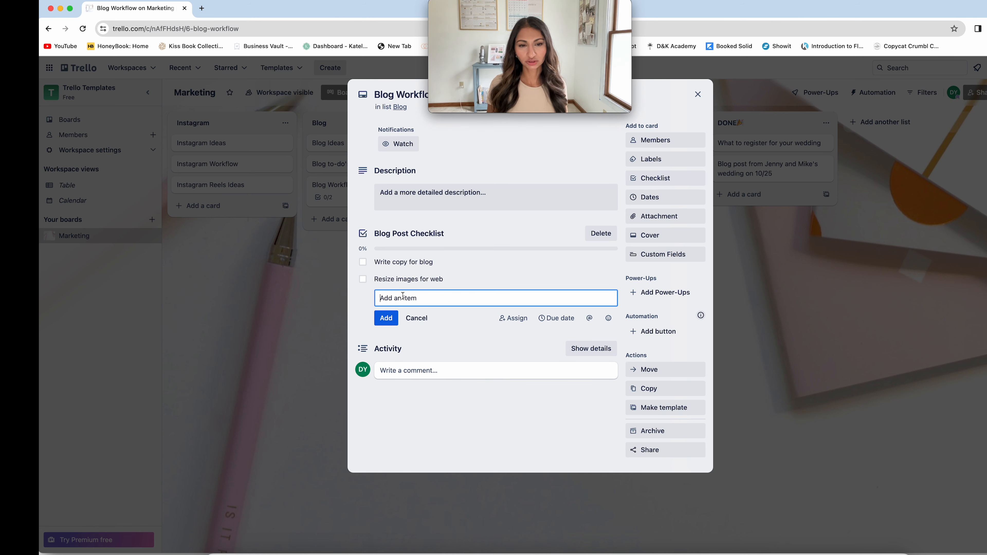
Add the item "Create Pinterest graphic for blog" to the Blog Post Checklist.
text(Create)
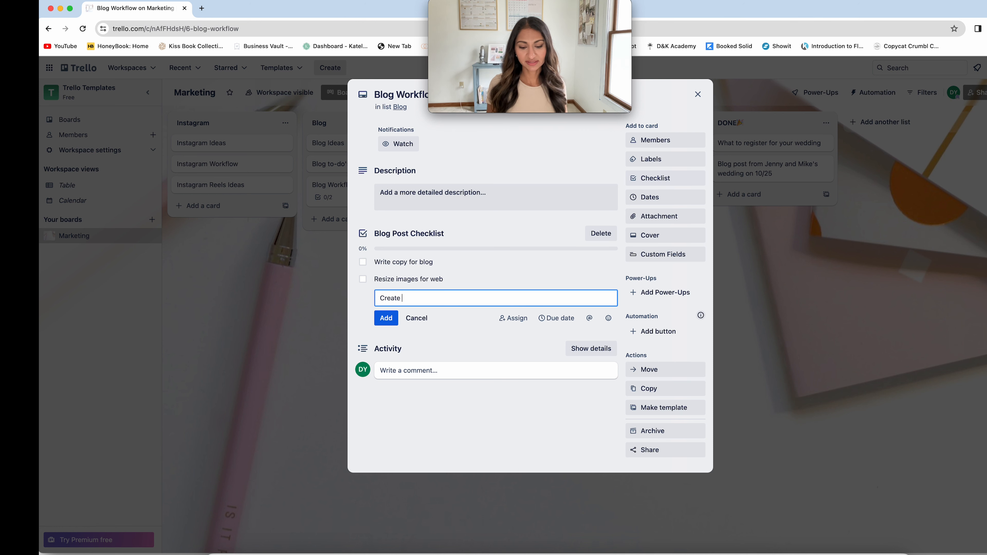
text( Pinterest gr)
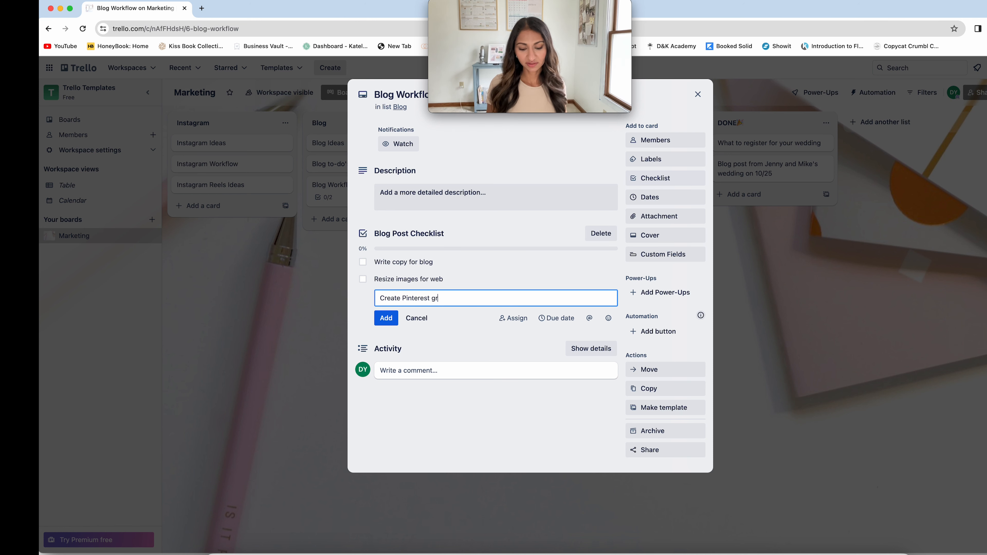
text(aphic for b)
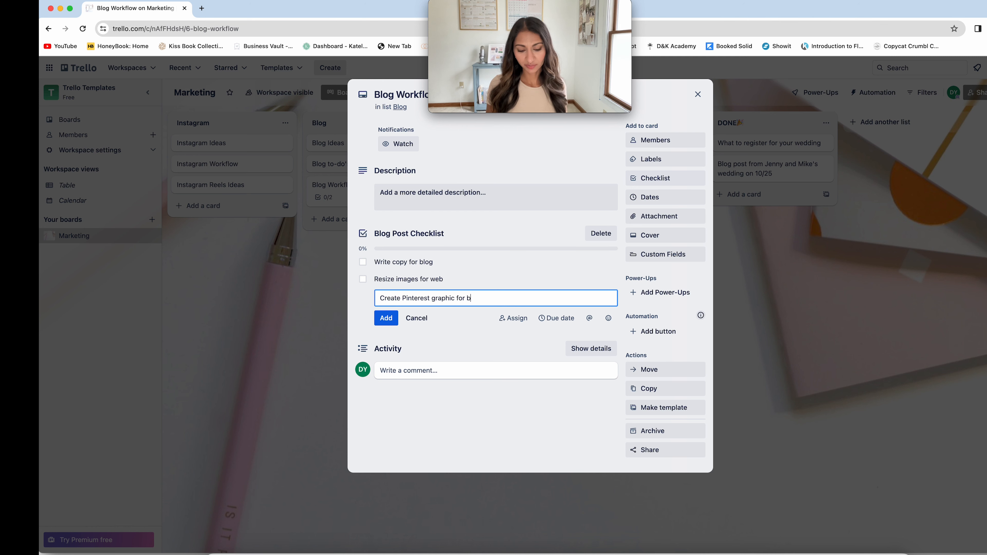
text(log)
click(386, 318)
Add the items "Add to social media link menu" and "Approve with couple/planner" to the Blog Post Checklist.
text(Ad)
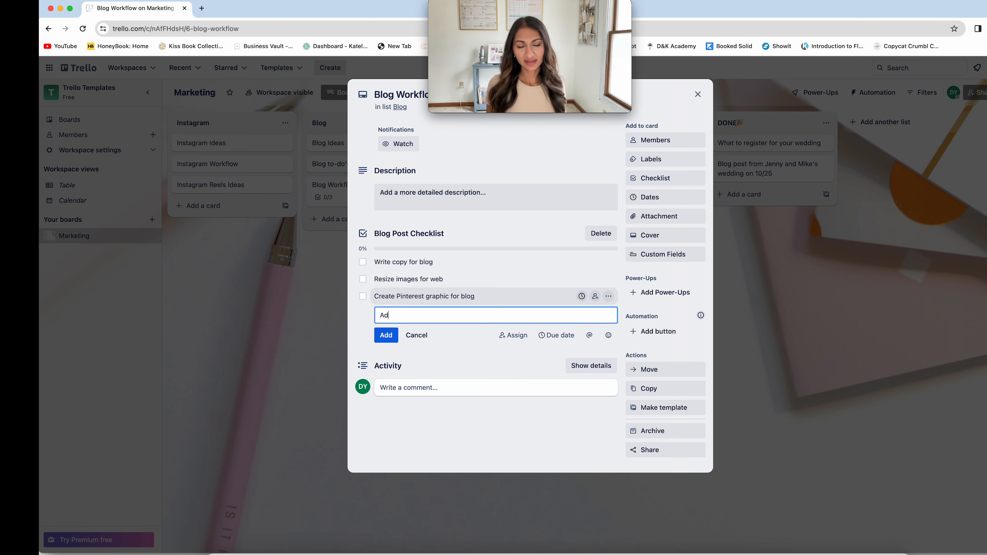
text(d to social media)
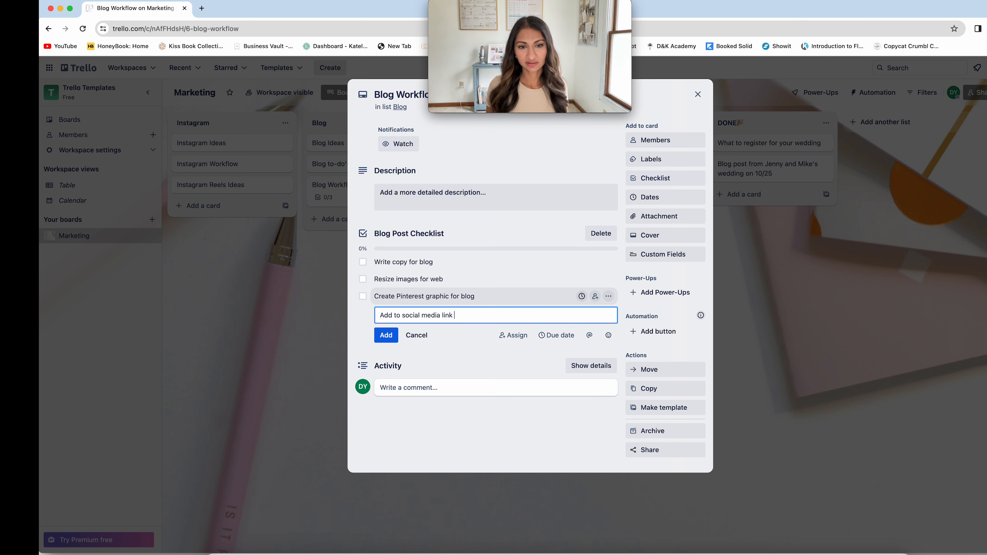
text(link menu)
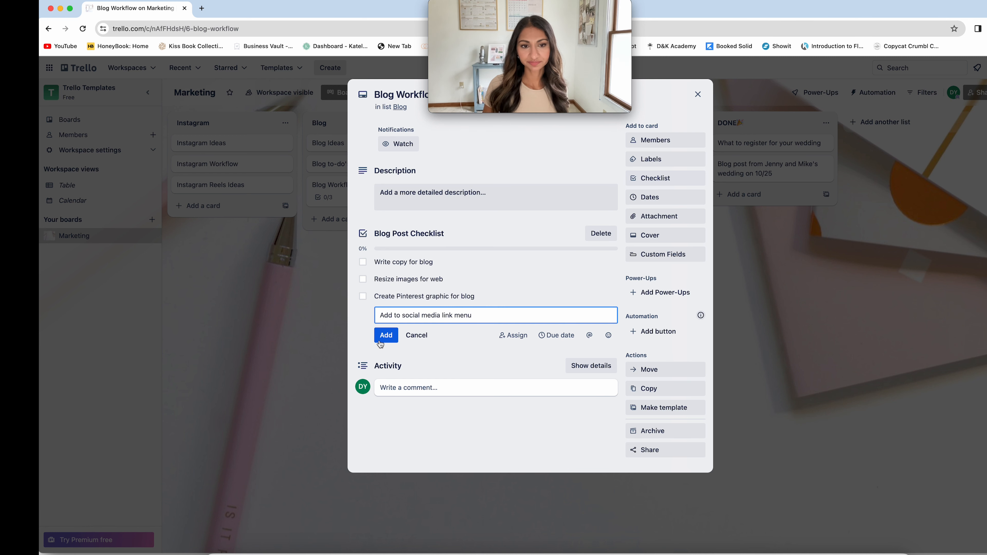
click(386, 336)
text(Approve with coup)
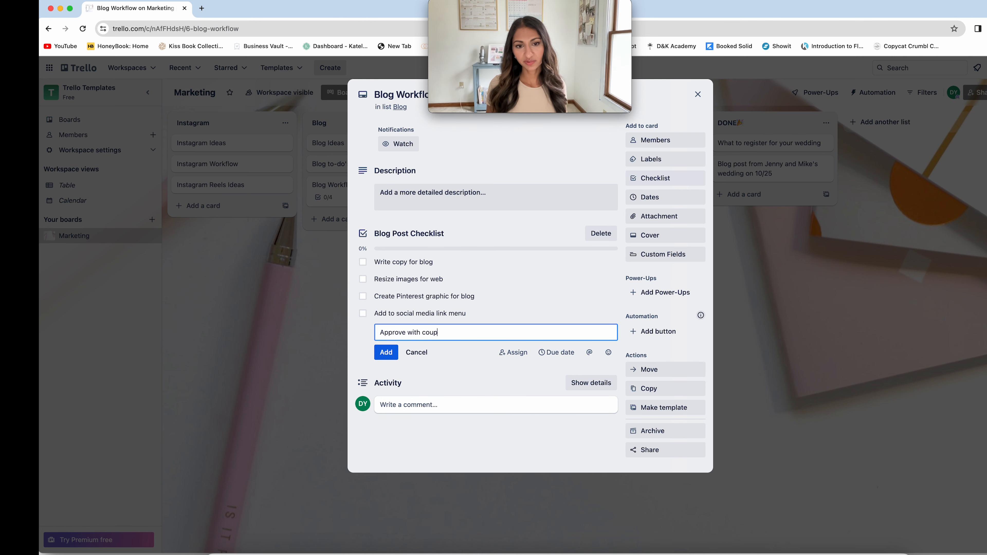
text(le/planner)
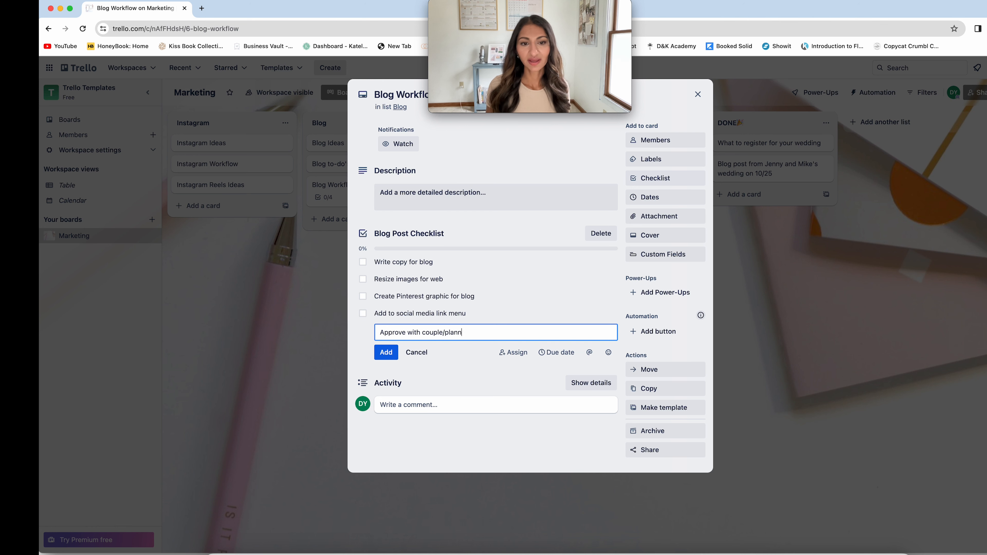
click(385, 352)
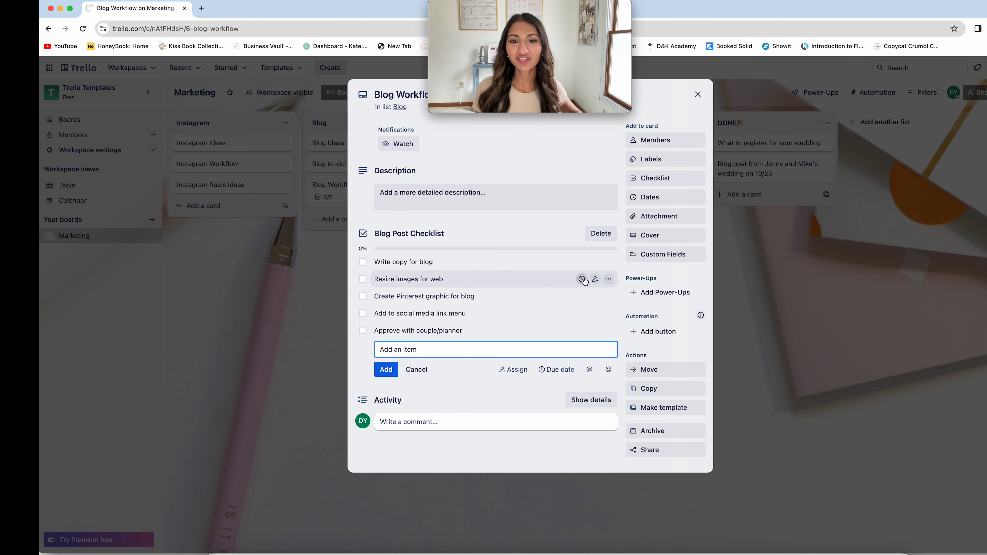
Check the due date option for "Resize images for web" and the assign option for "Approve with couple/planner", leaving both items unedited.
click(582, 279)
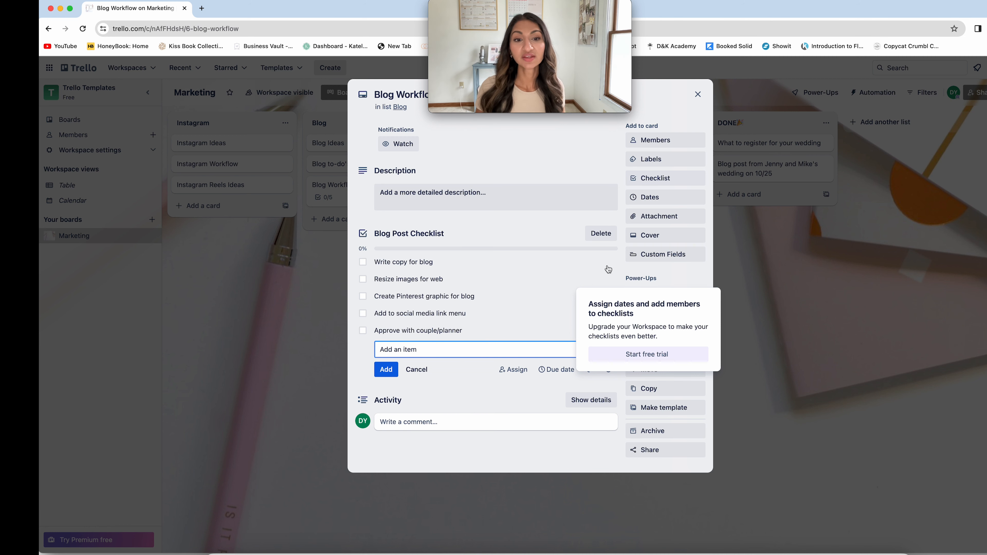
click(530, 402)
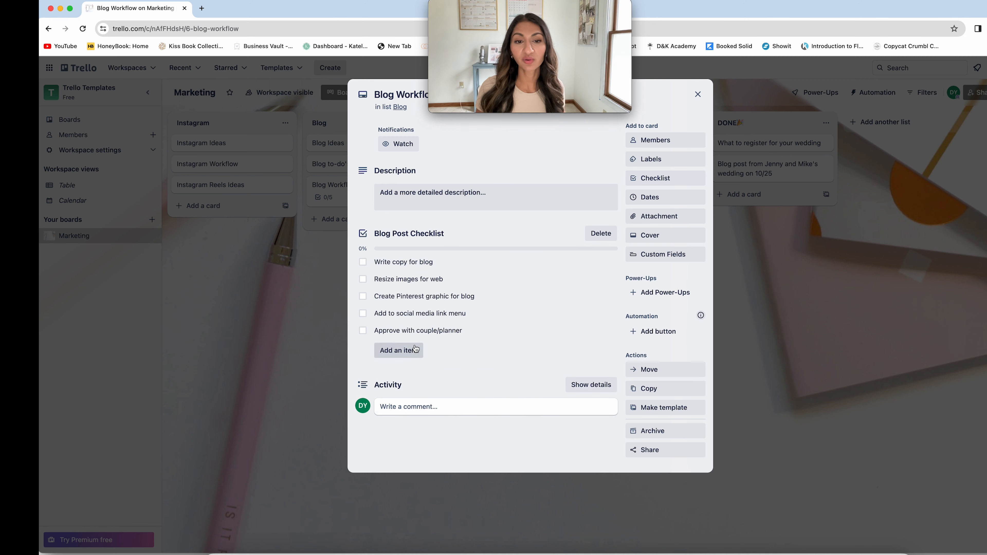
click(427, 331)
click(490, 363)
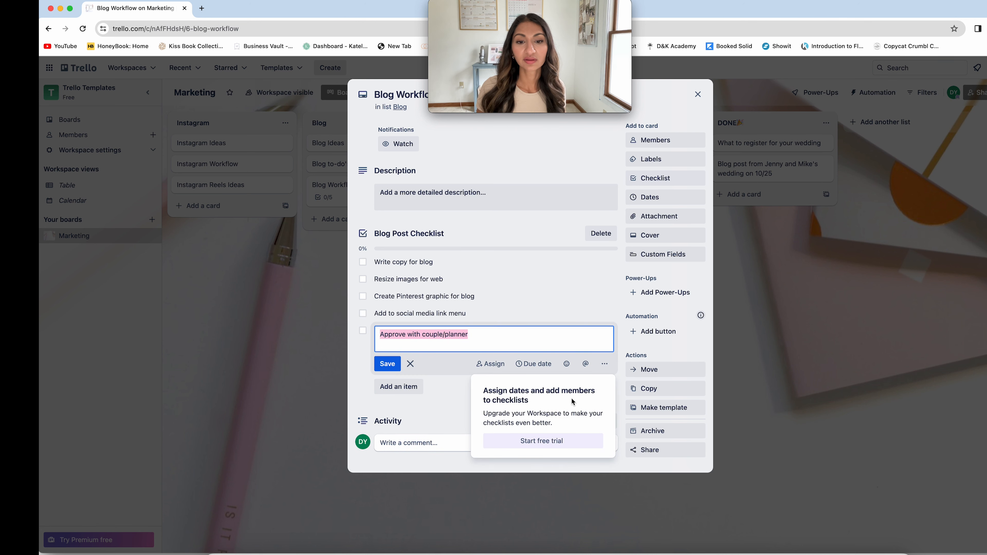
click(457, 395)
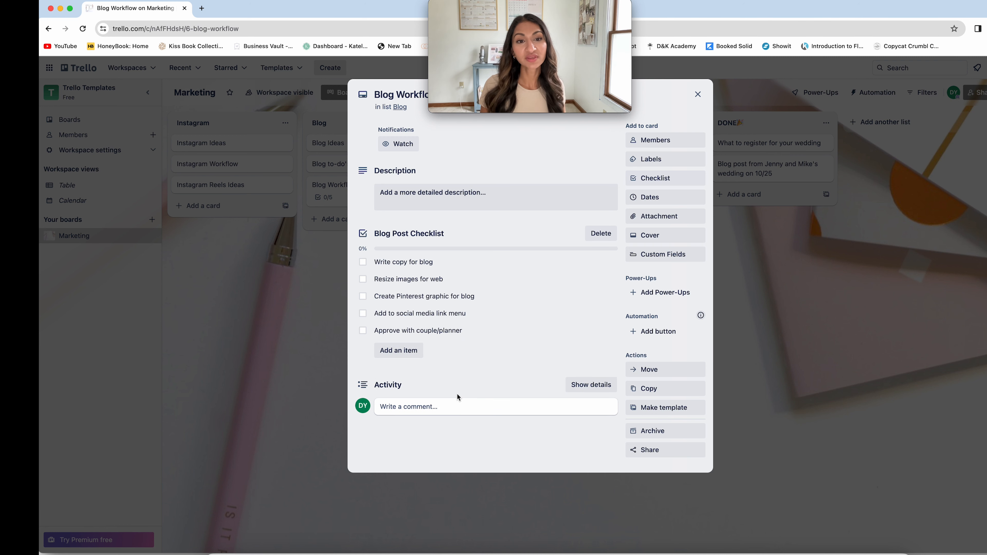
Enter "Blog Post workflow for 2023" in the description of the Blog Workflow card.
click(449, 192)
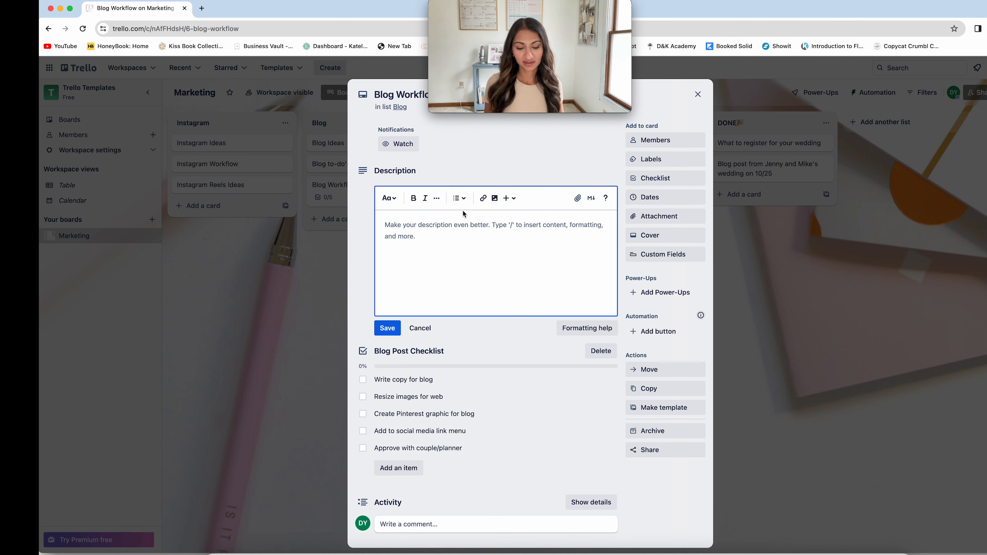
text(J)
key(BackSpace)
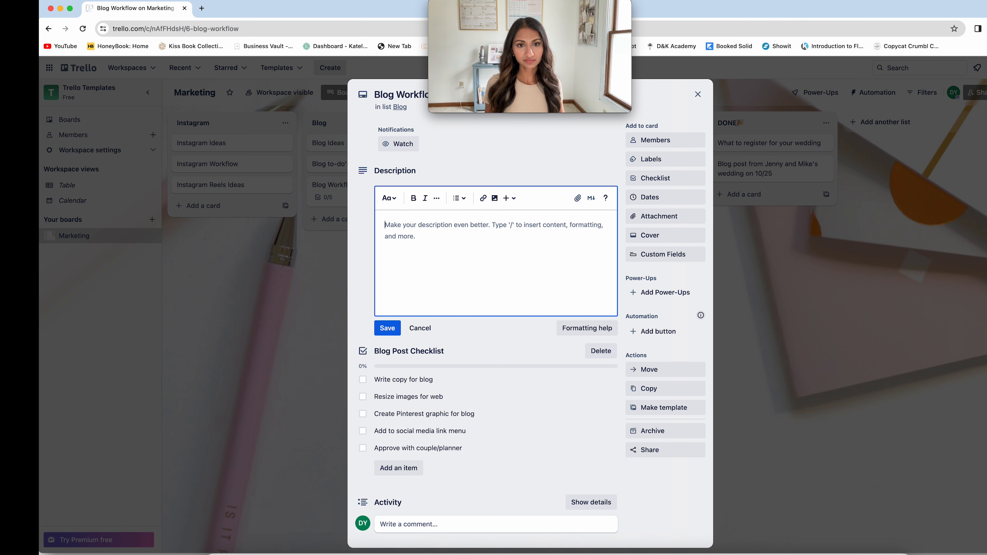
text(Blog Po)
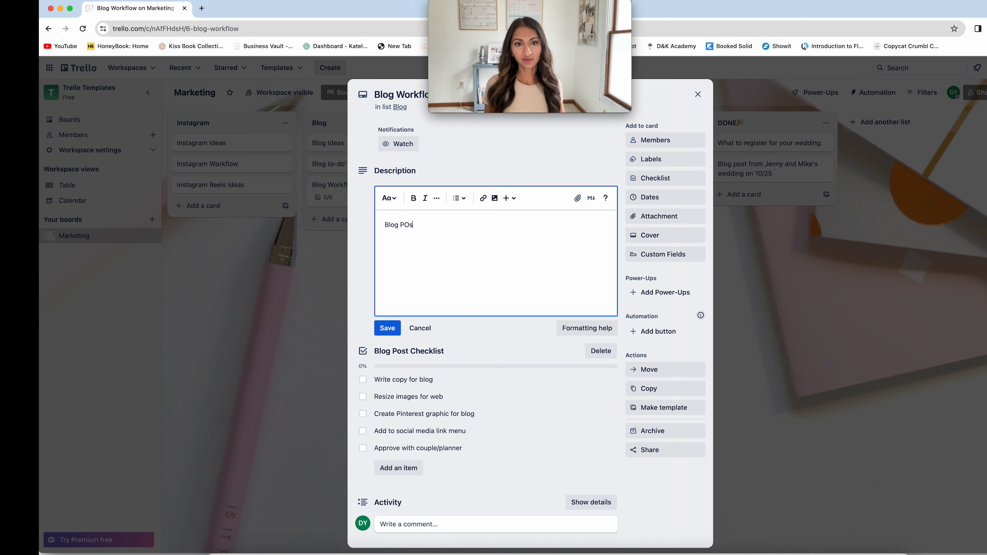
text(st workflo)
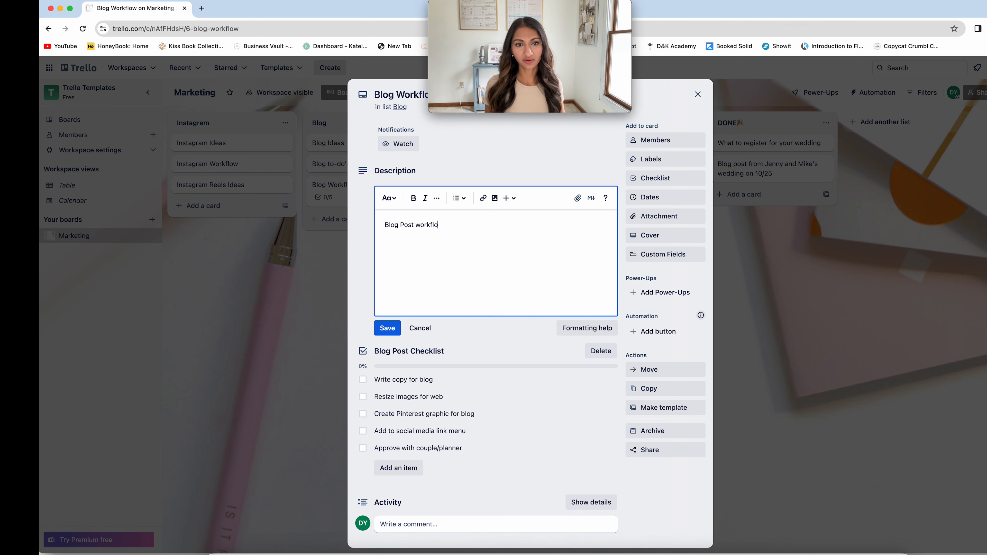
text(w for )
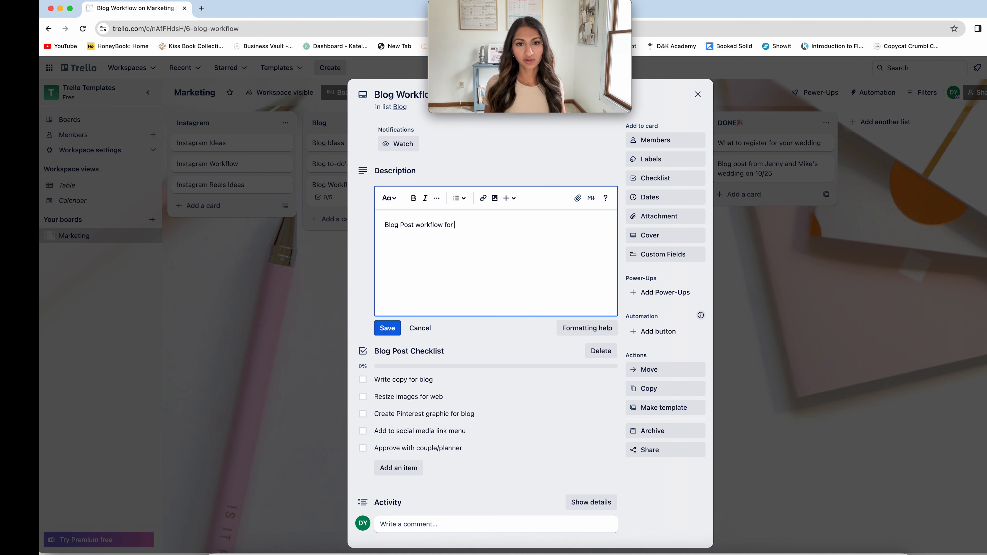
text(2023)
scroll(467, 172, down, 1)
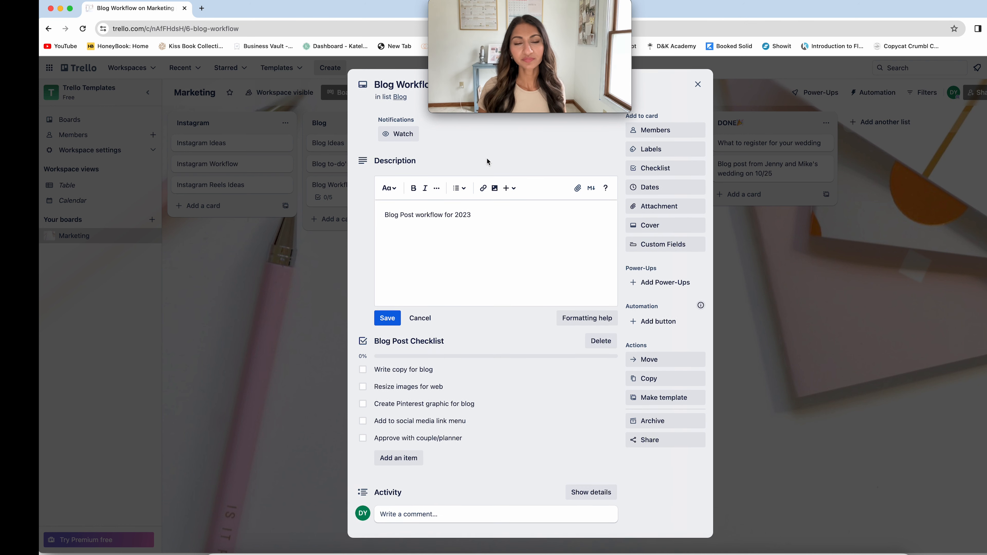
scroll(487, 158, down, 1)
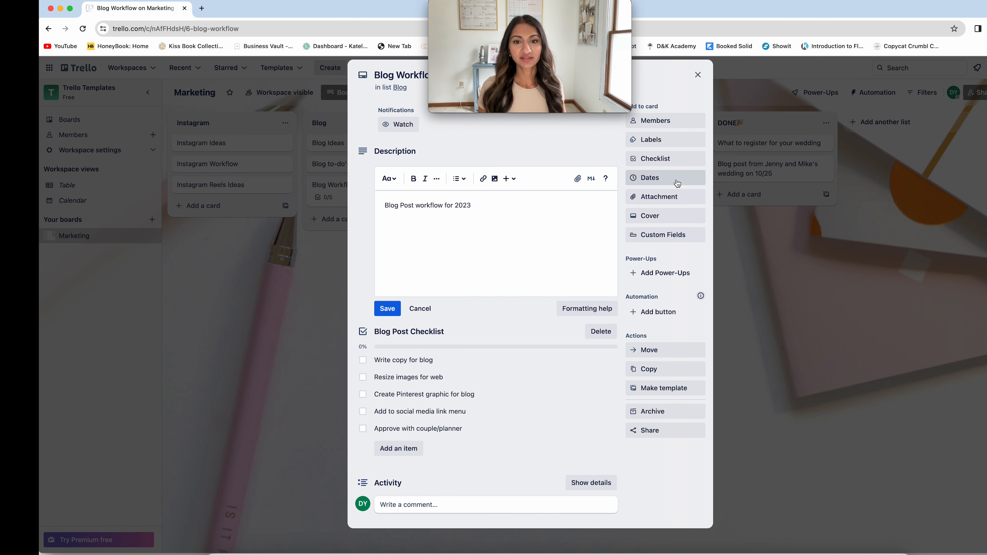
scroll(613, 252, up, 2)
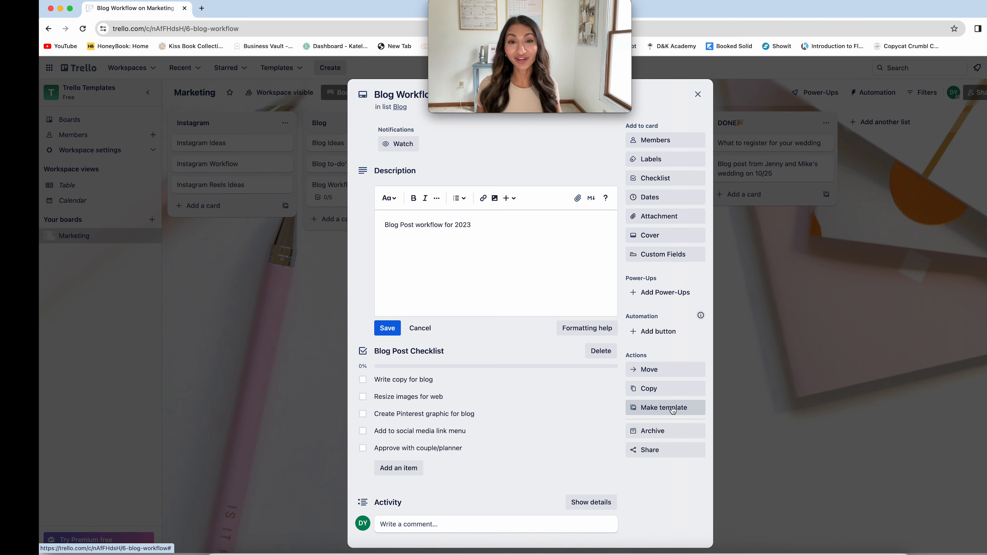
Turn the Blog Workflow card into a template and create the card "Favorite Venues in Cleveland" from it in the Blog list, keeping the checklist.
click(653, 409)
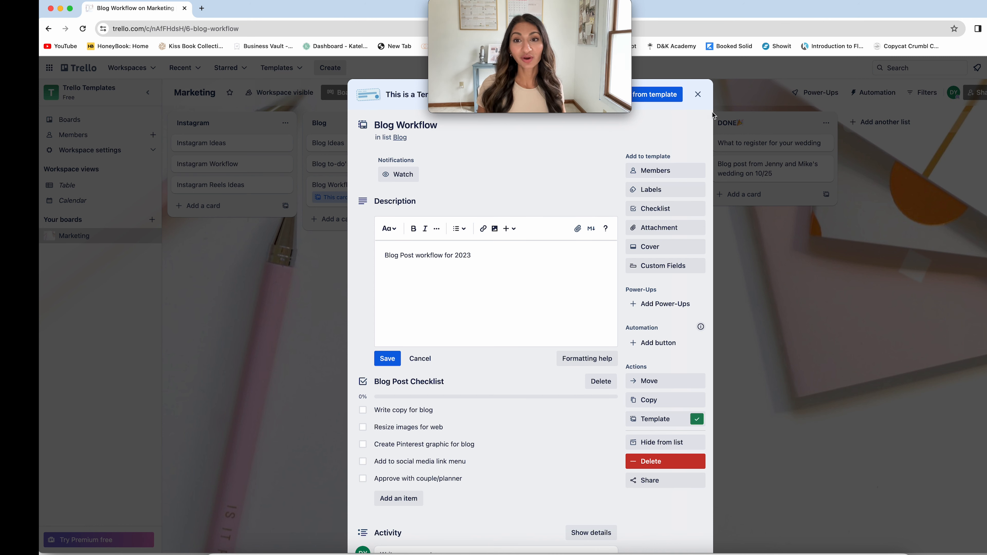
drag(602, 35, 529, 35)
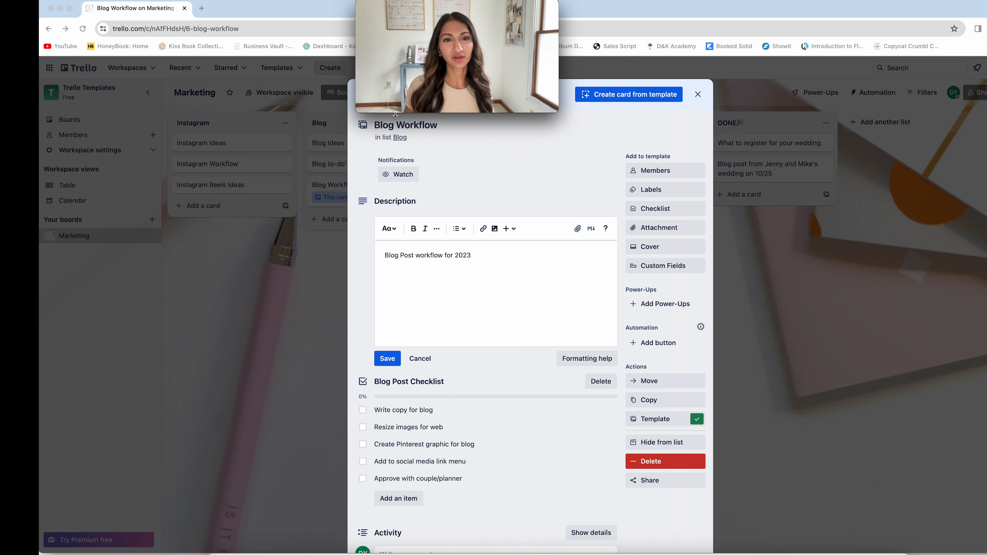
click(624, 96)
click(626, 97)
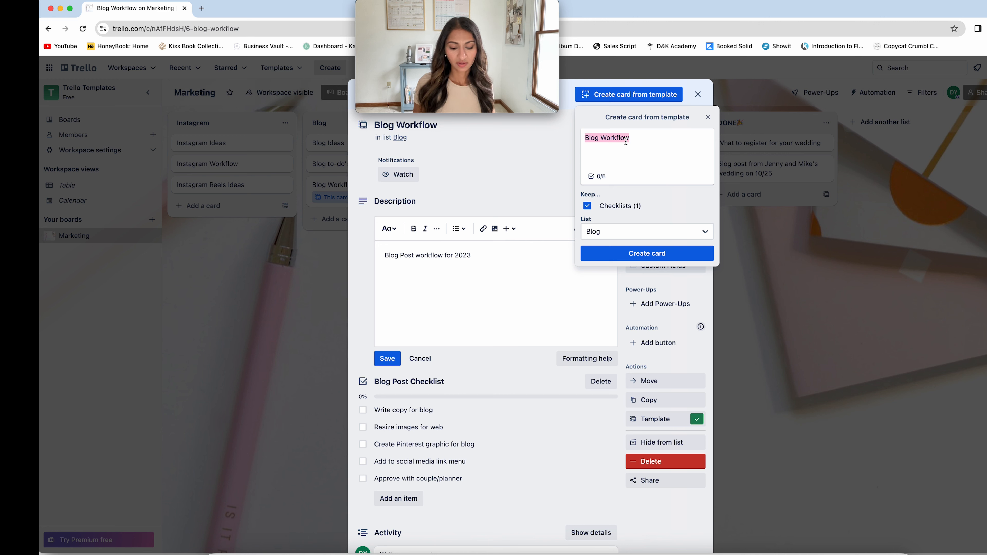
text(Favorit)
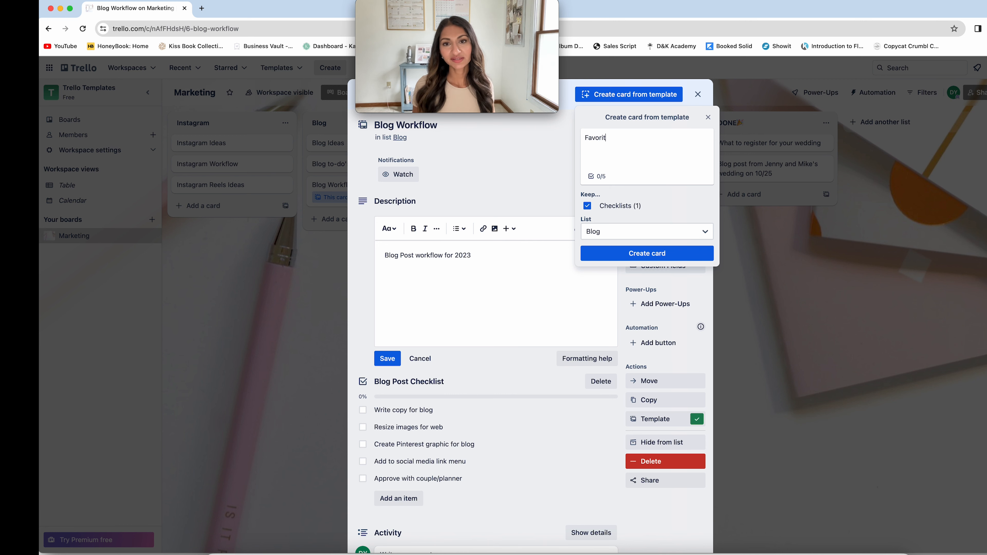
text(e Venue)
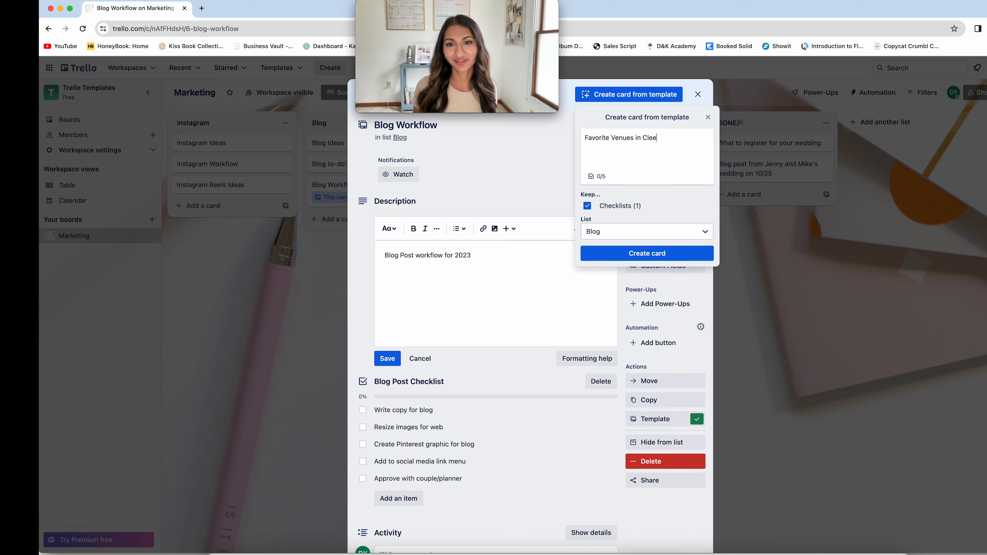
text(s in Cleveland)
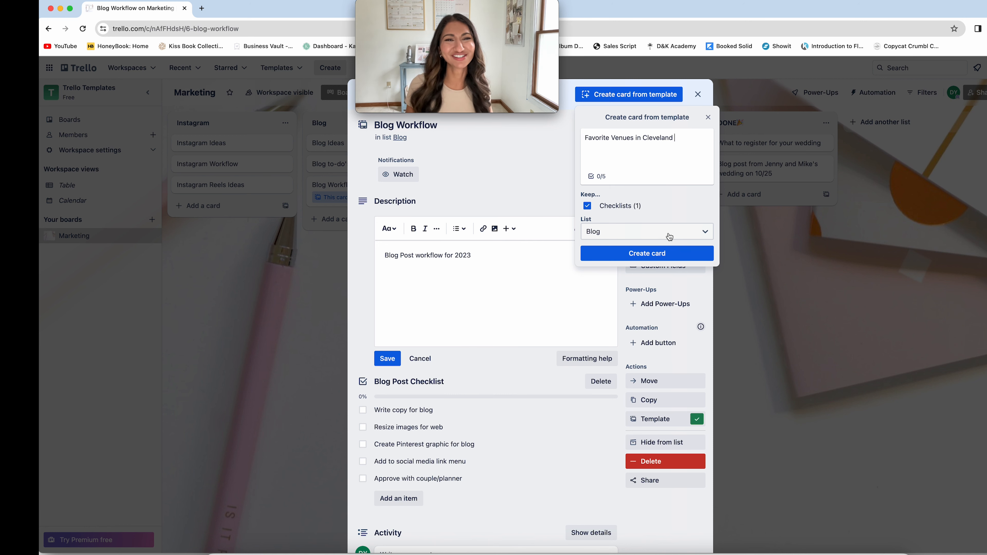
click(673, 254)
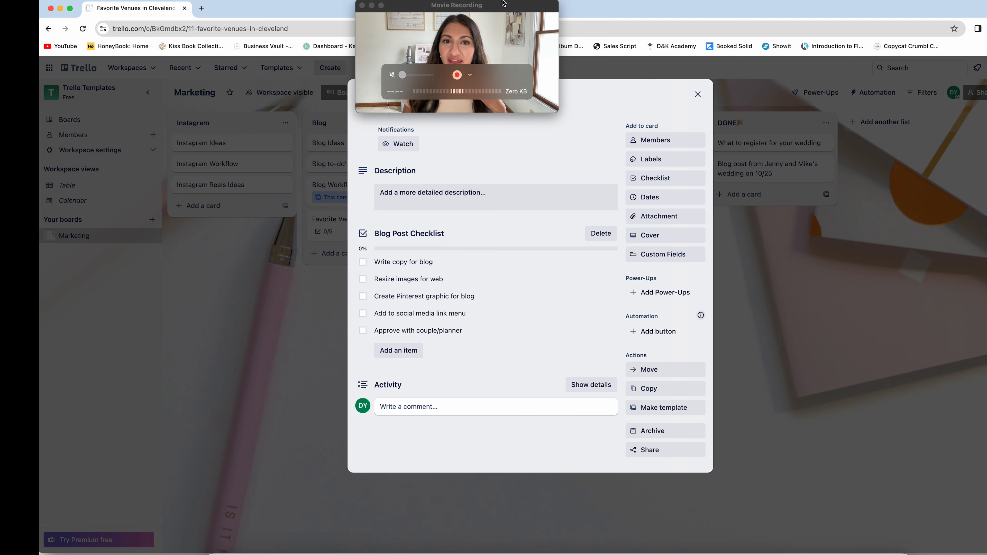
drag(504, 3, 637, 3)
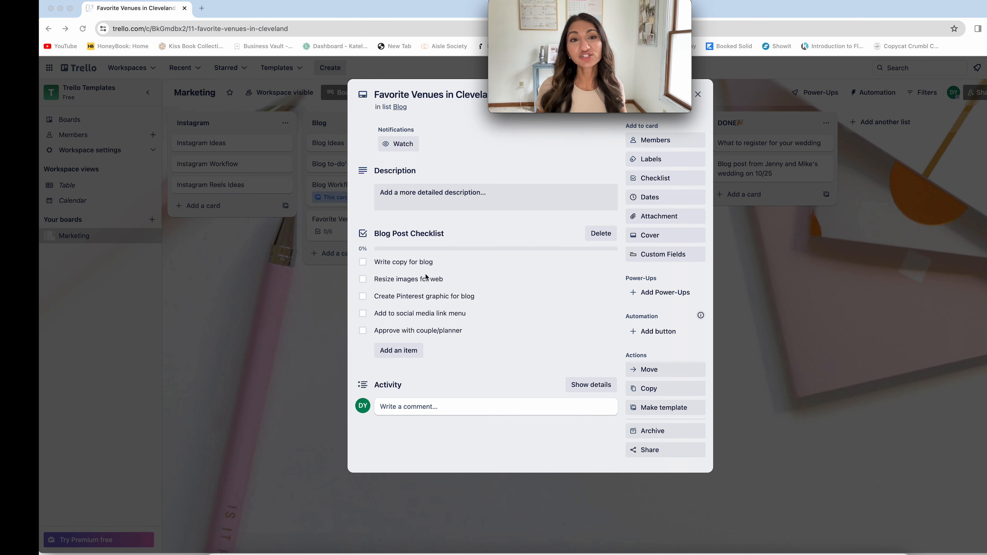
Return to the board and set the due date of the "Favorite Venues in Cleveland" card to 11/08/2023.
click(699, 96)
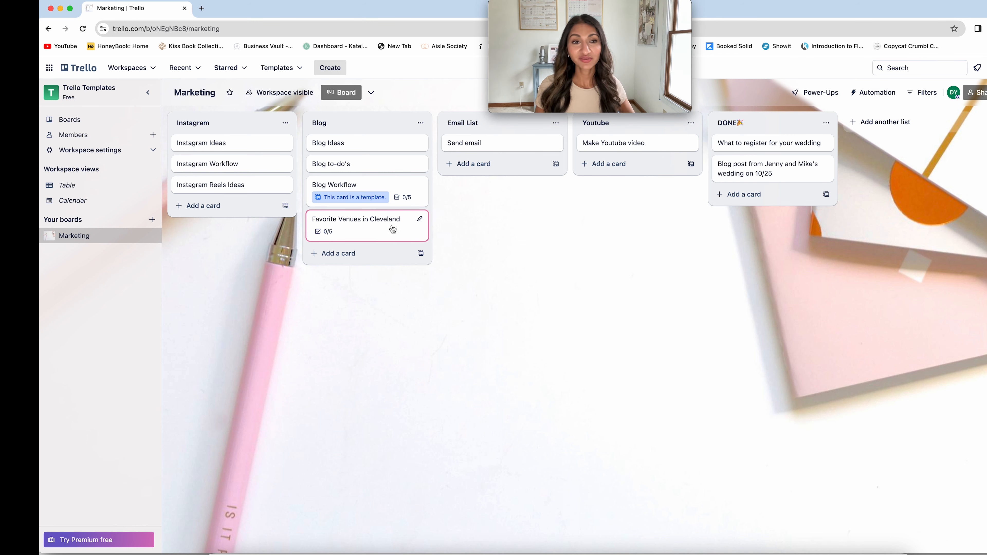
click(420, 220)
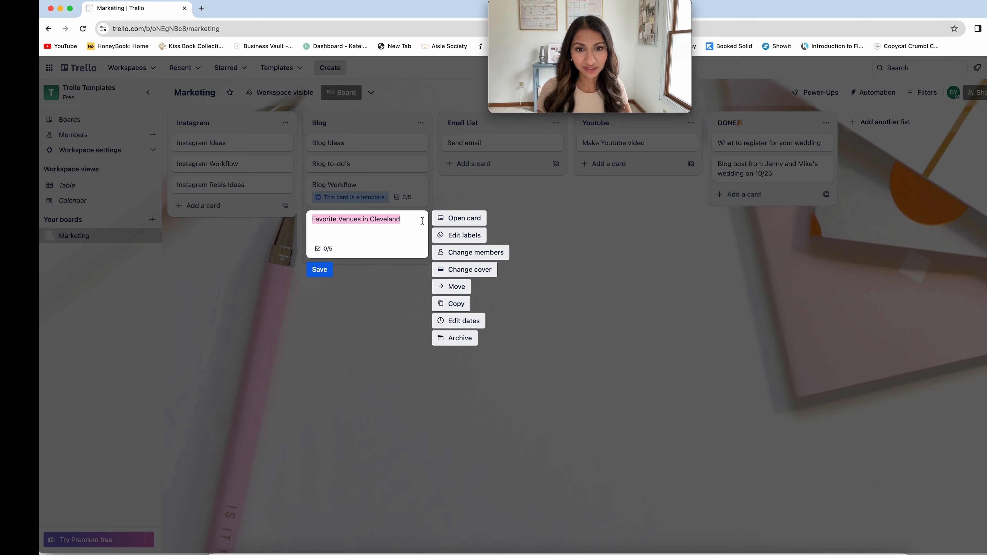
click(468, 329)
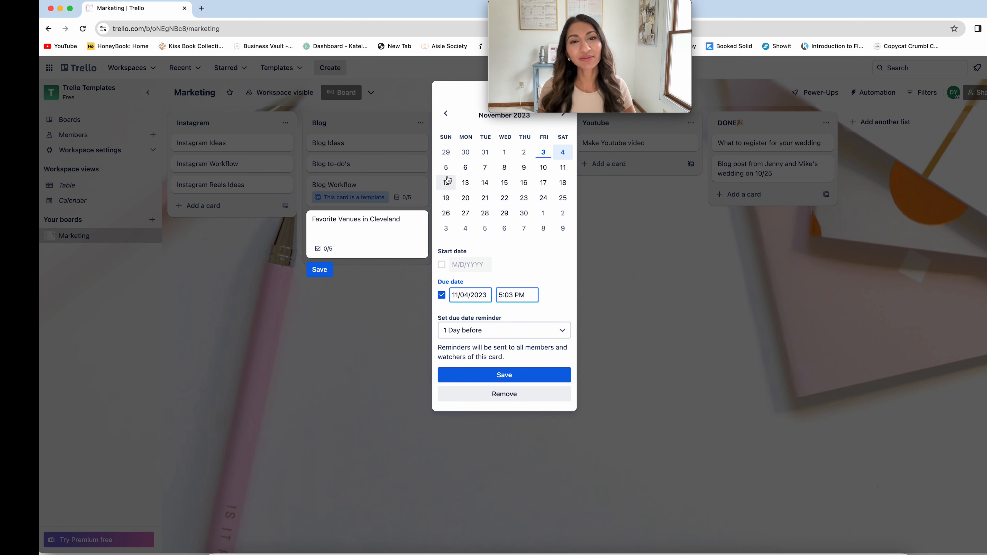
click(504, 167)
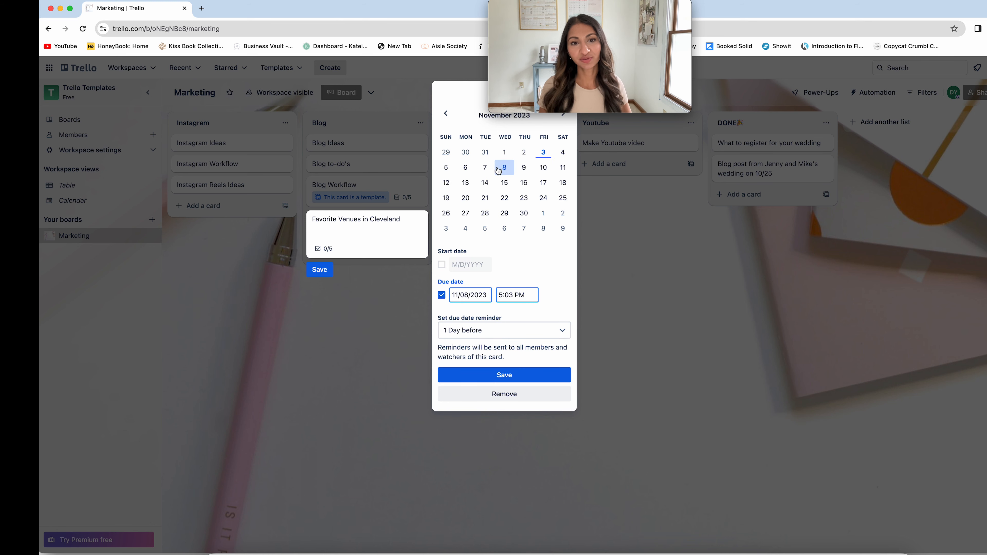
click(494, 379)
click(524, 315)
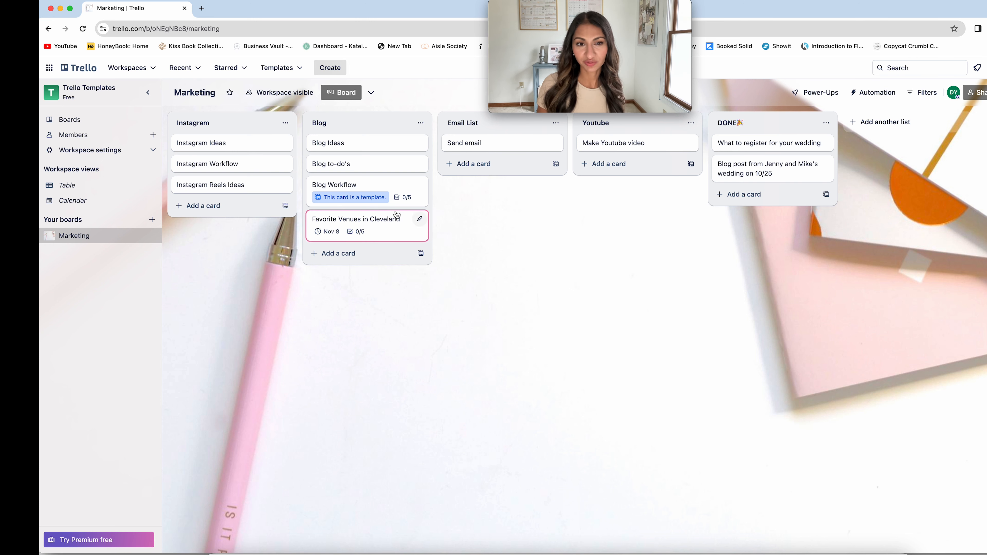
Check the due date option for the "Write copy for blog" item on the "Favorite Venues in Cleveland" card, then close the card.
click(374, 222)
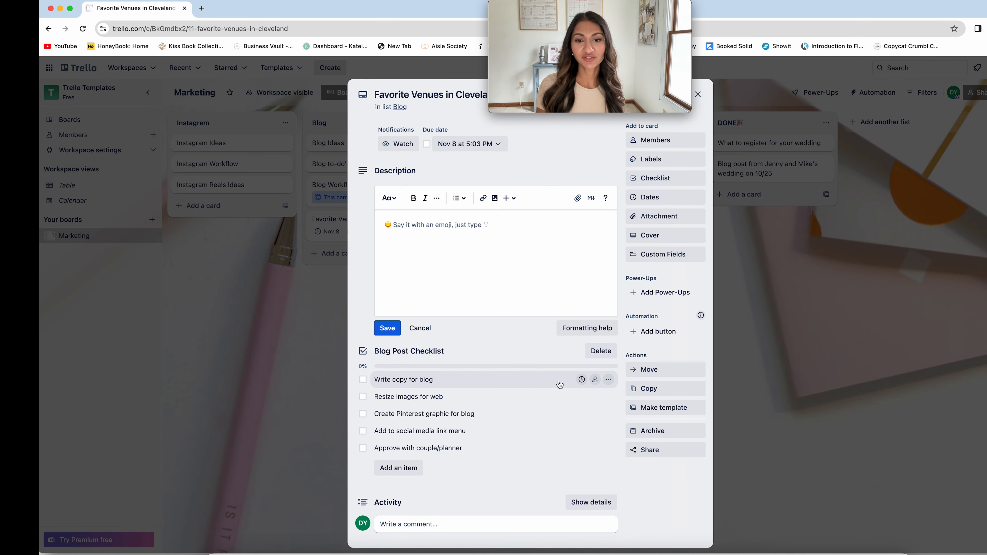
click(582, 379)
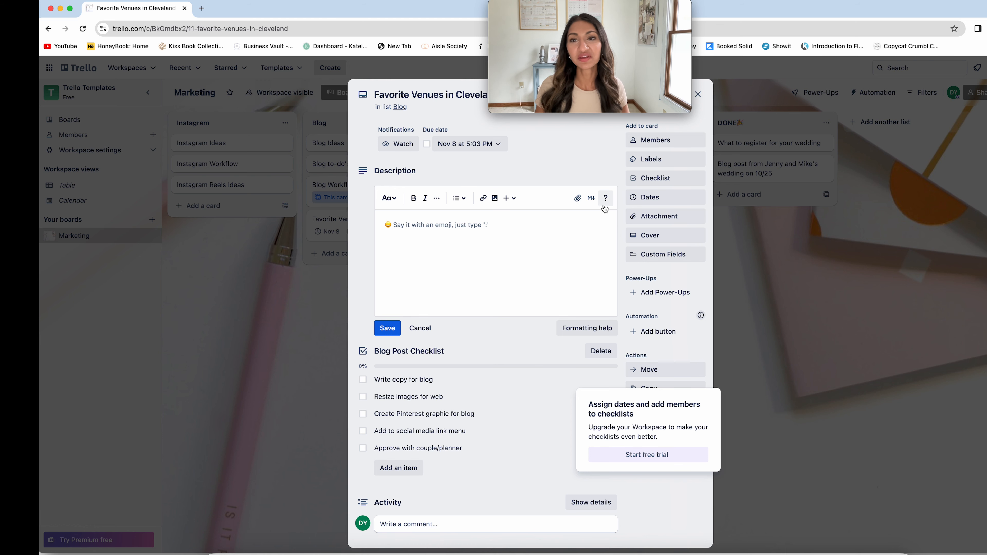
click(700, 92)
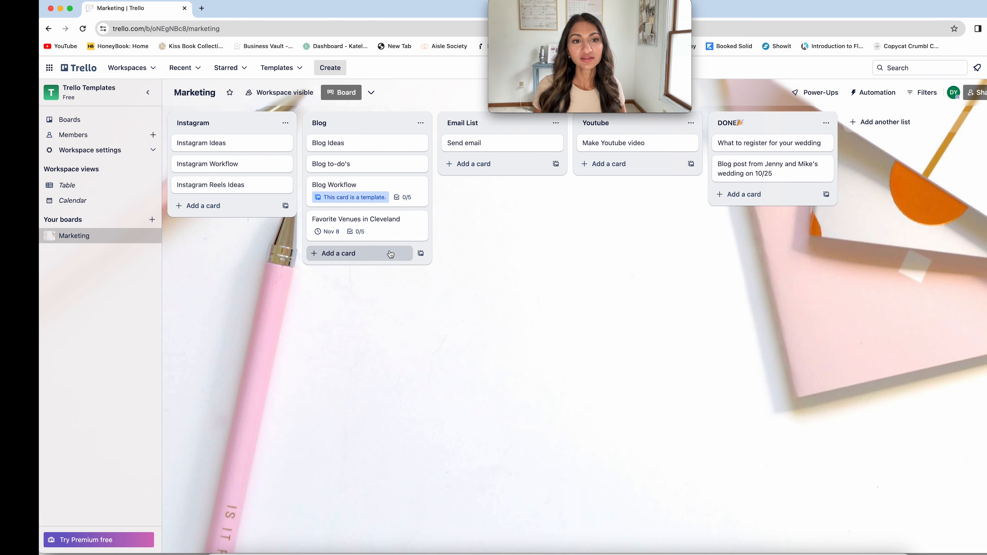
Check off all five Blog Post Checklist items on the "Favorite Venues in Cleveland" card and mark its due date complete.
drag(333, 224, 374, 224)
click(374, 224)
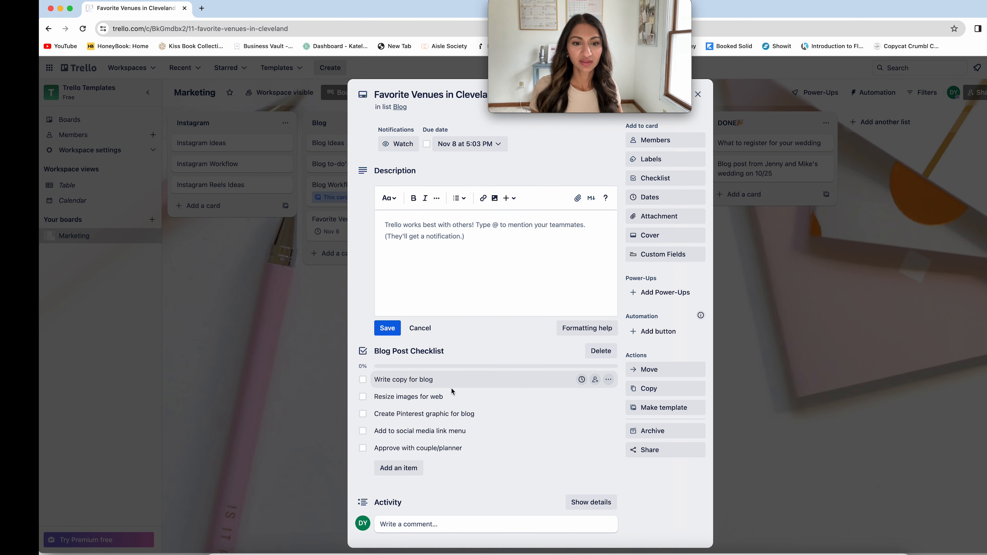
click(364, 380)
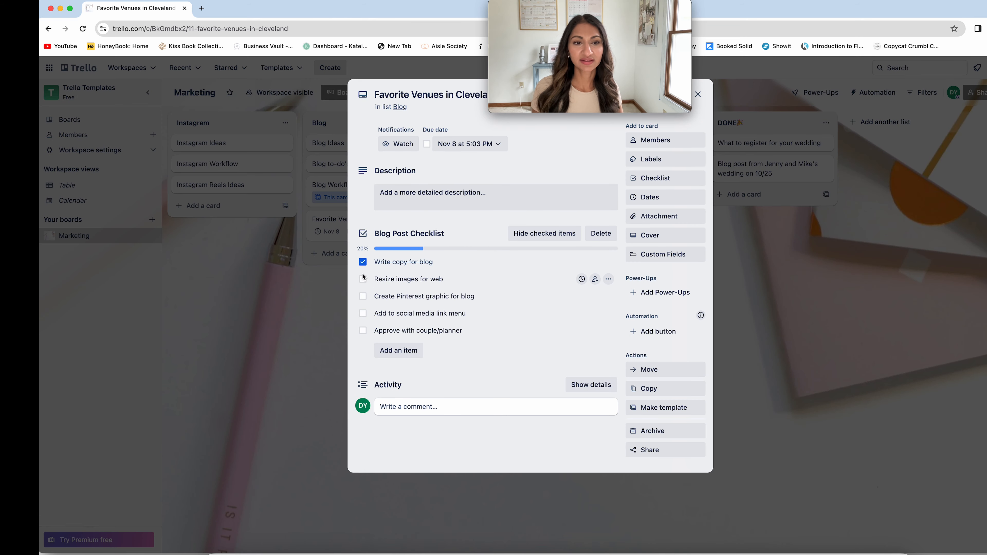
click(363, 282)
click(363, 296)
click(363, 314)
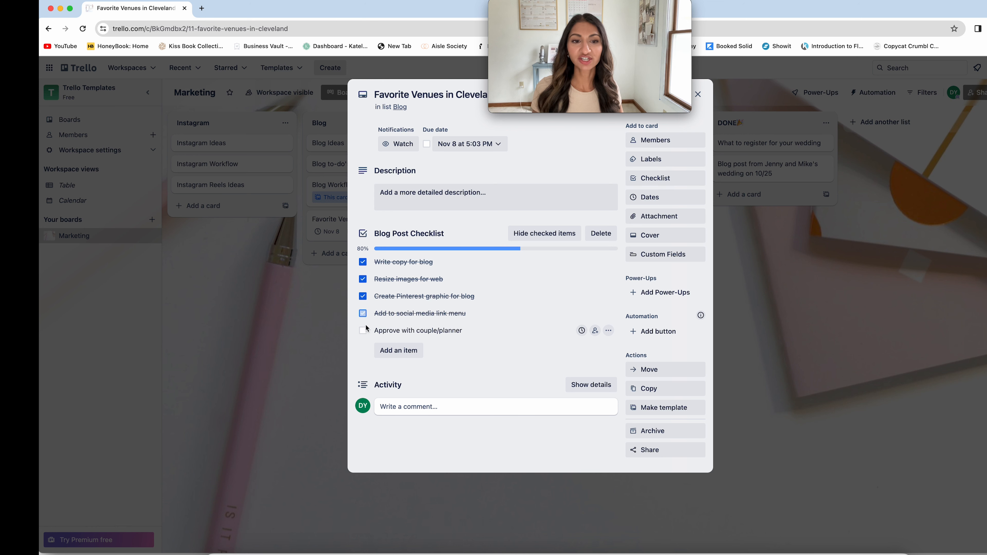
click(363, 331)
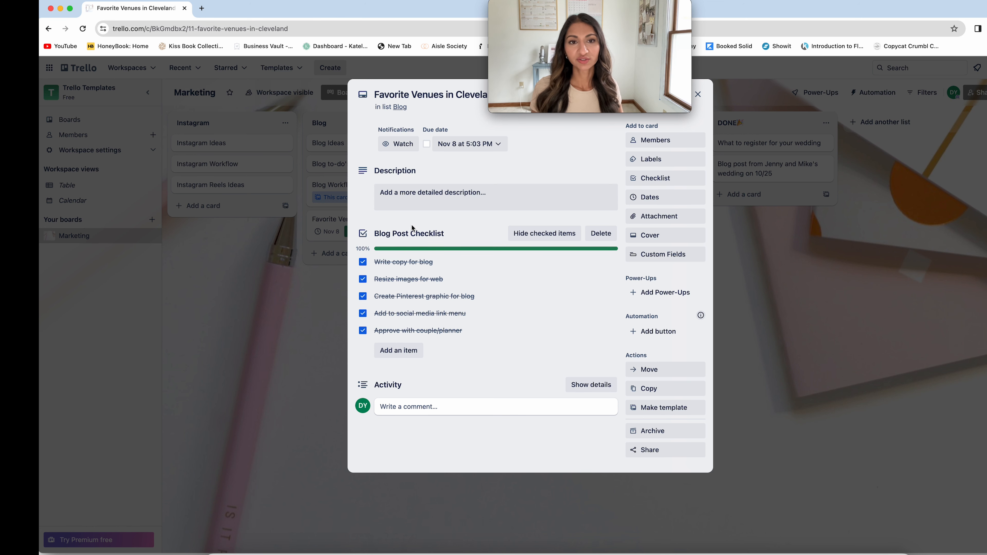
click(426, 144)
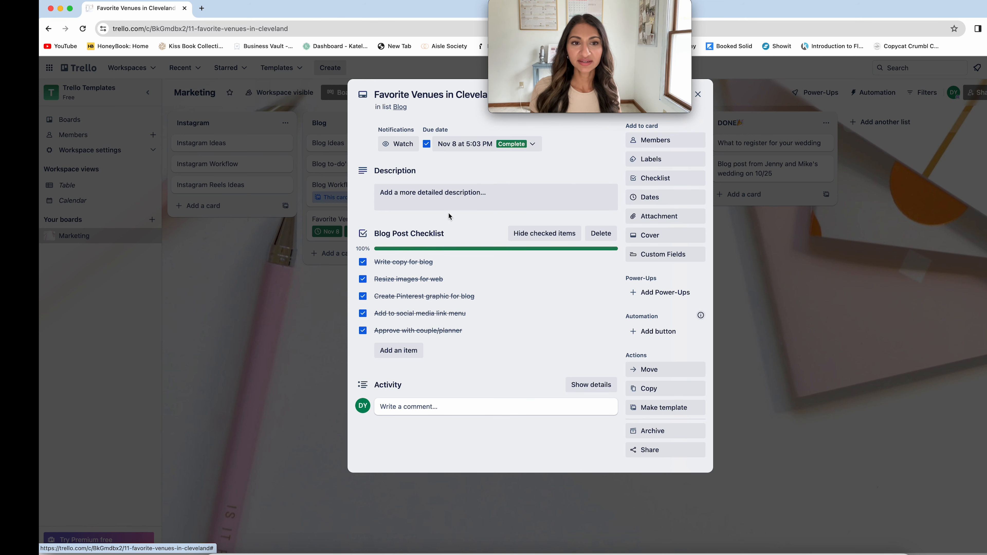
View the attachment options of the "Favorite Venues in Cleveland" card, then give the card a pink cover and close it.
click(669, 220)
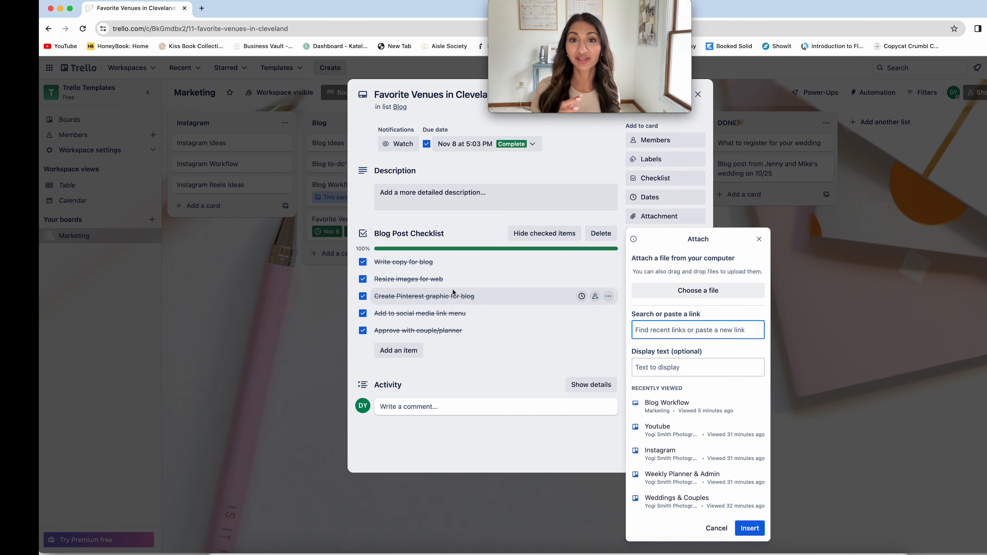
click(760, 239)
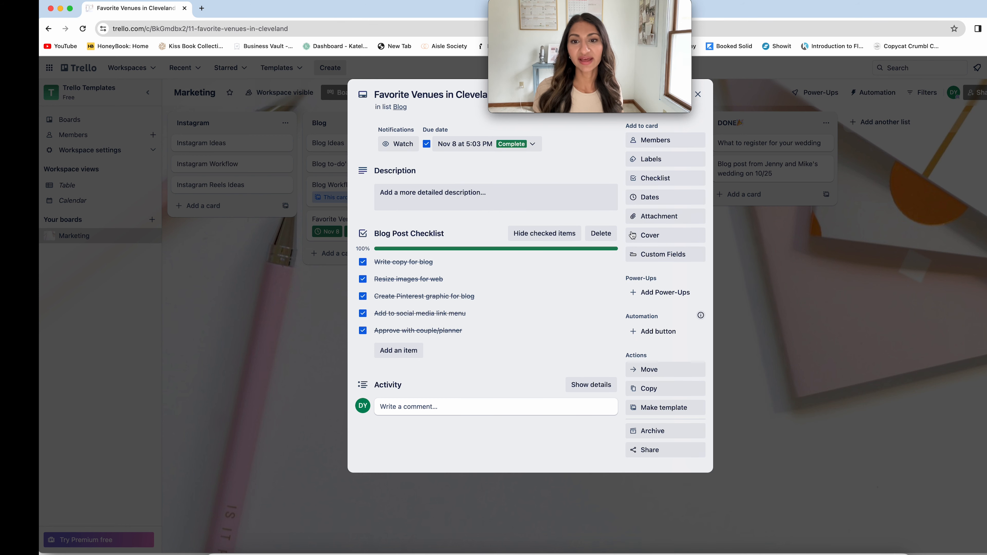
click(647, 238)
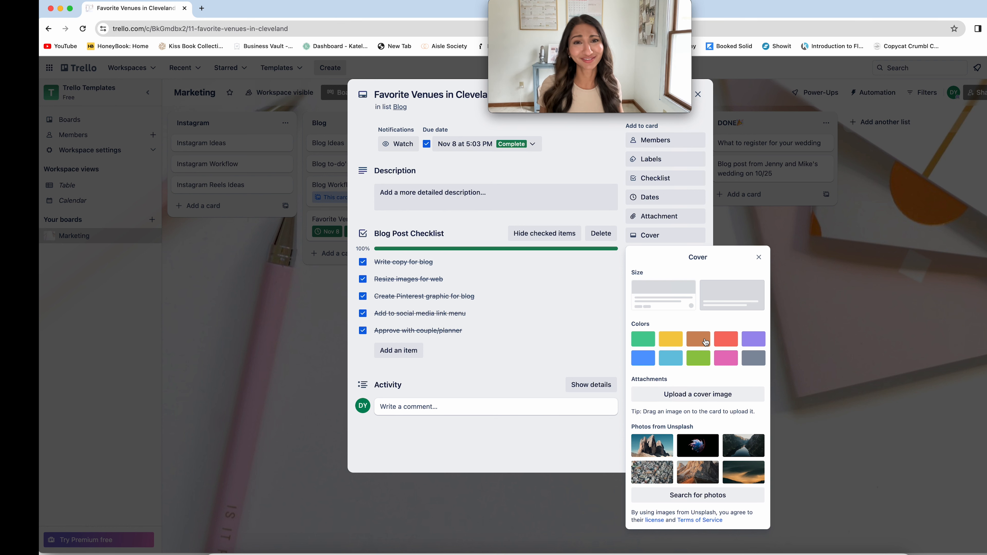
click(724, 358)
click(758, 258)
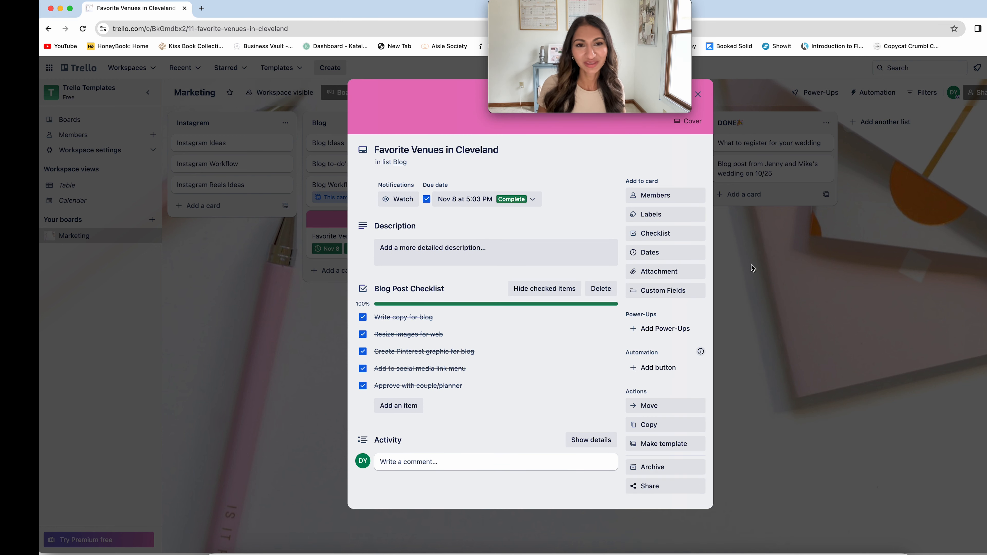
click(704, 97)
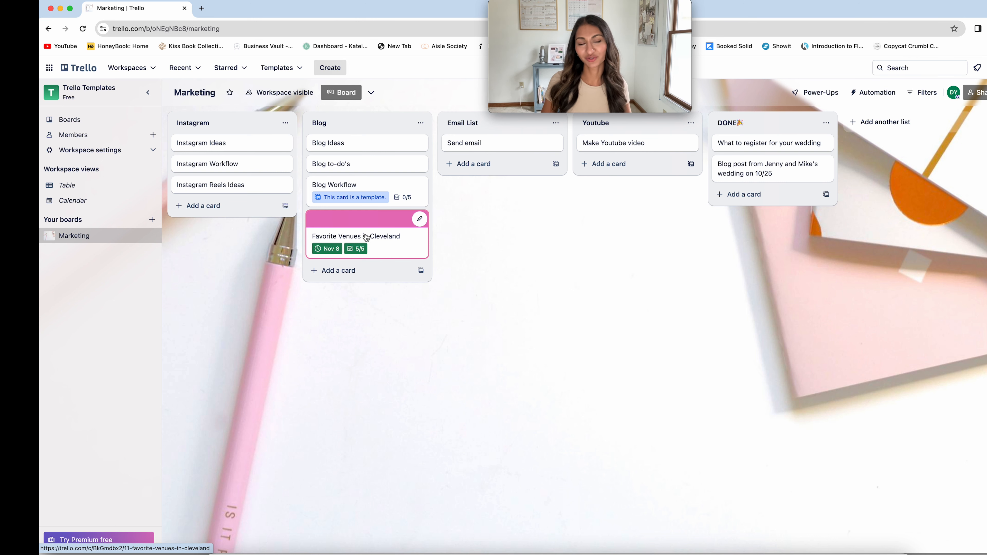
View the Blog Workflow template card, then open the "Favorite Venues in Cleveland" card.
click(390, 190)
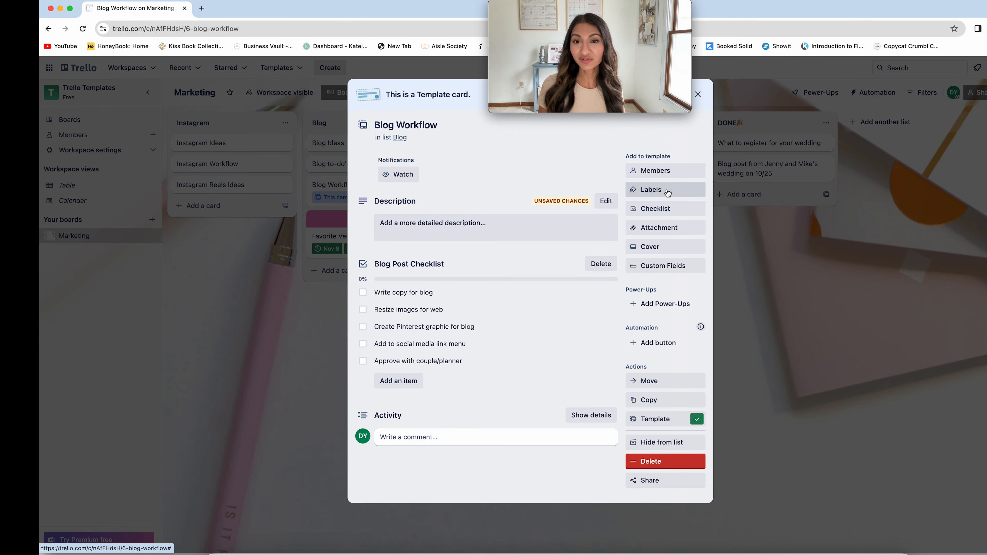
click(698, 94)
click(420, 233)
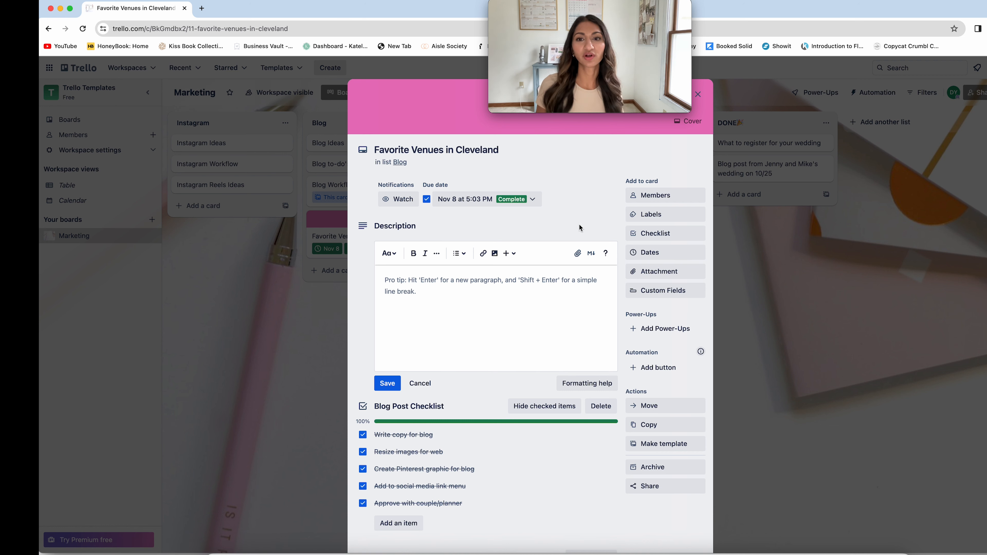
scroll(657, 215, down, 1)
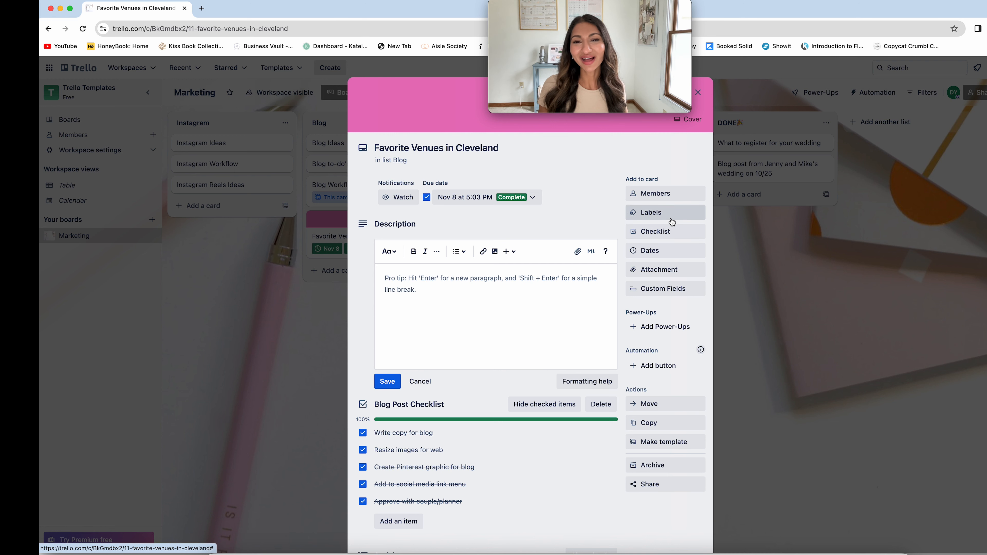
scroll(626, 216, down, 1)
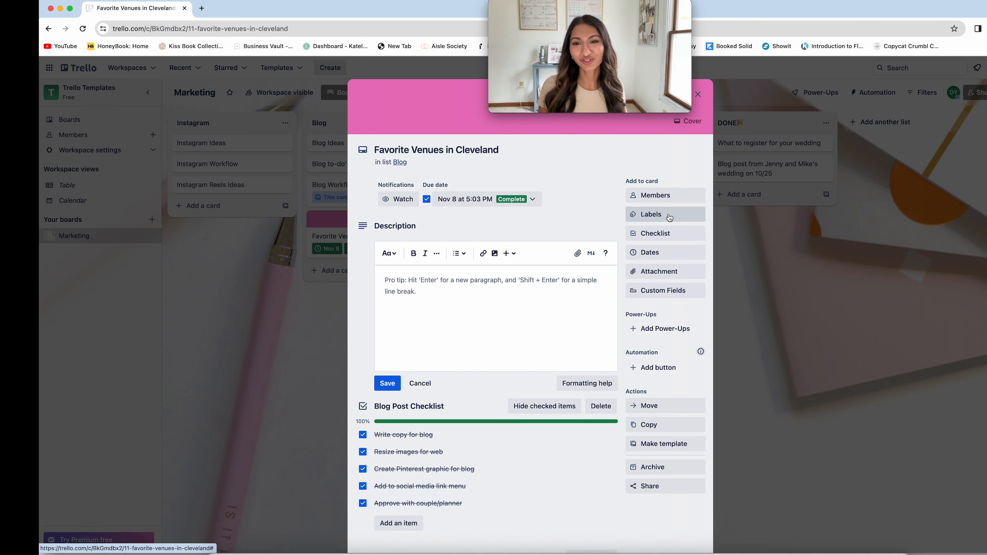
Create a red label titled "HIGH PRIORITY" on the "Favorite Venues in Cleveland" card.
click(647, 211)
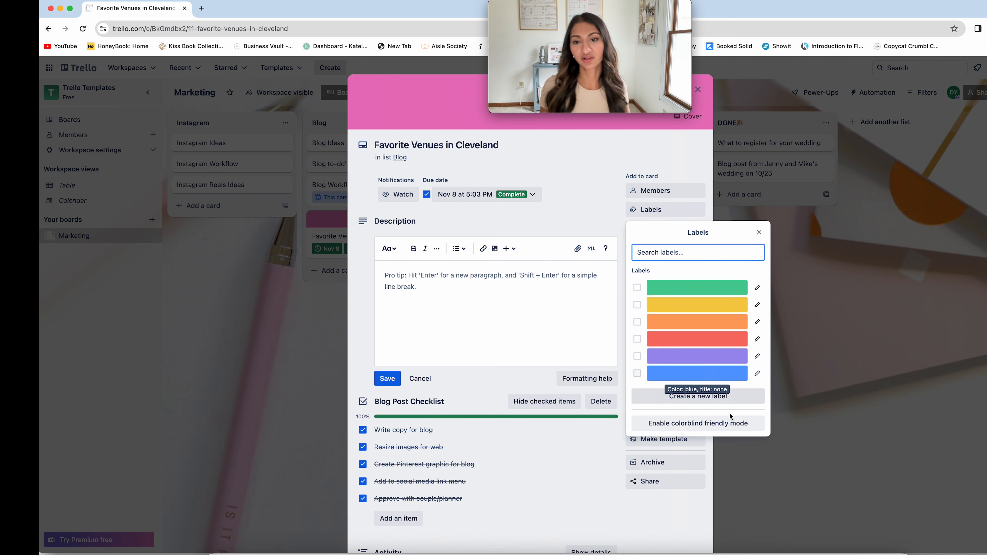
click(677, 405)
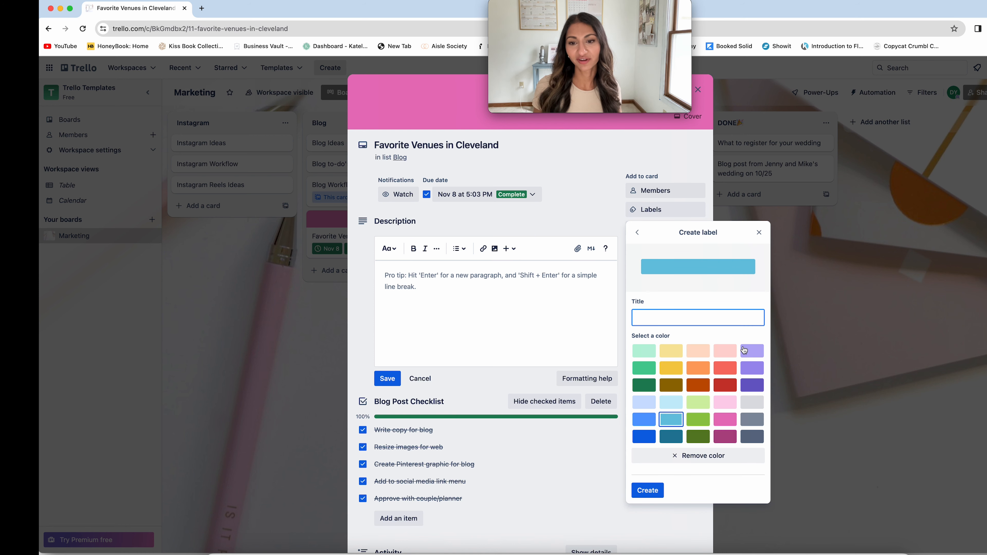
click(653, 320)
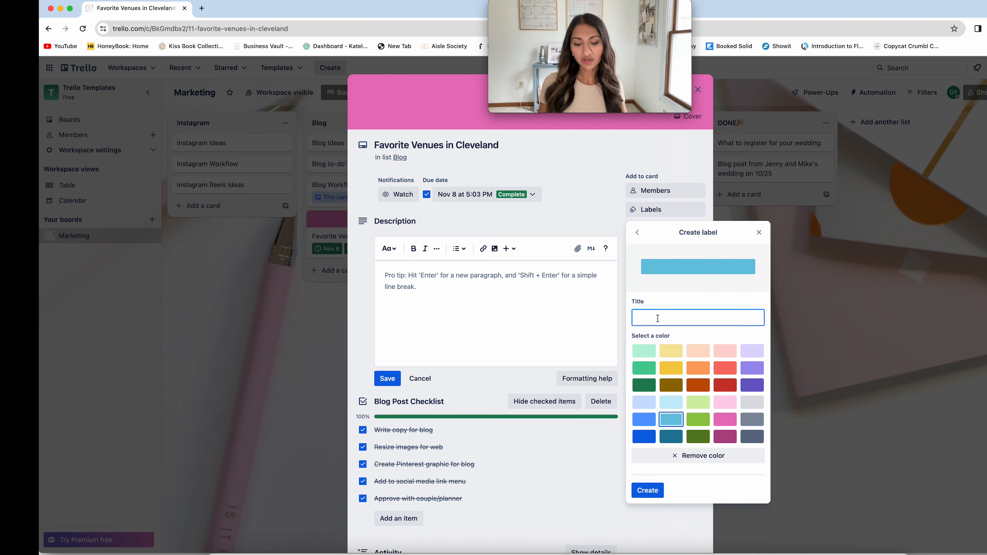
text(HIGH PRIO)
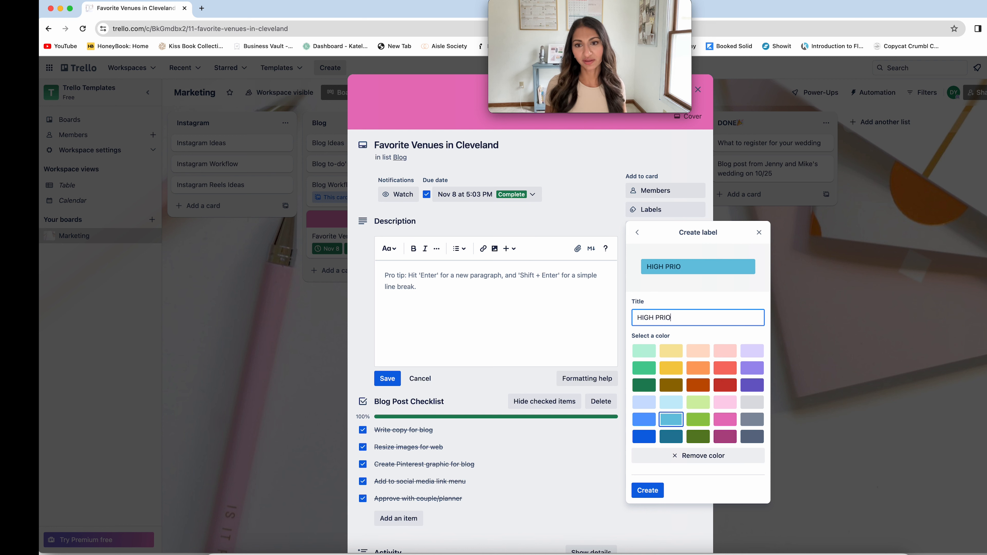
text(RITY)
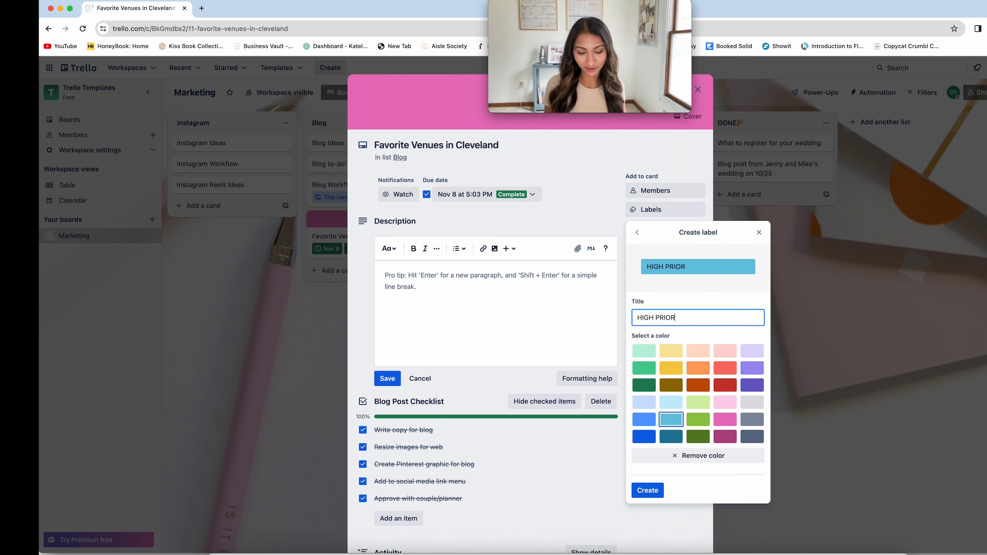
click(725, 368)
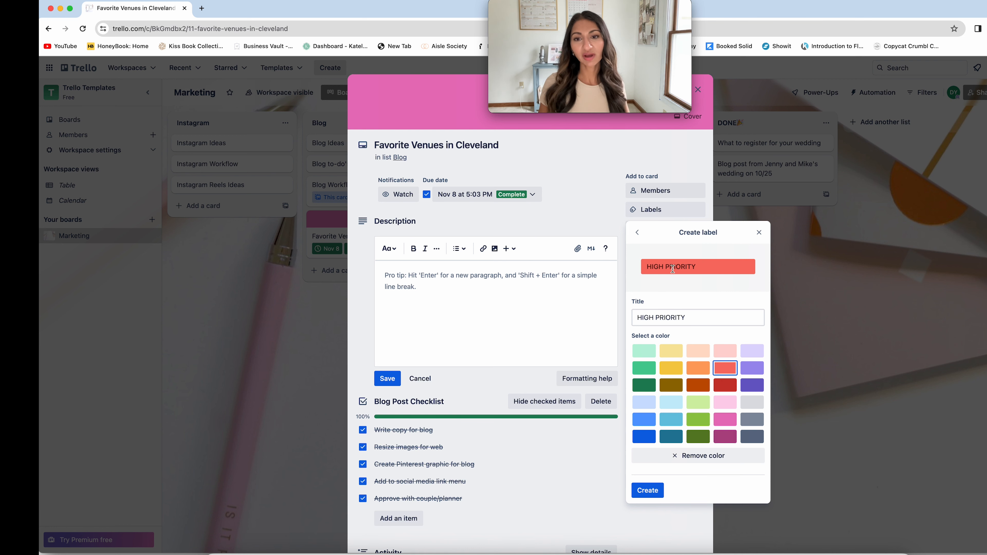
click(647, 491)
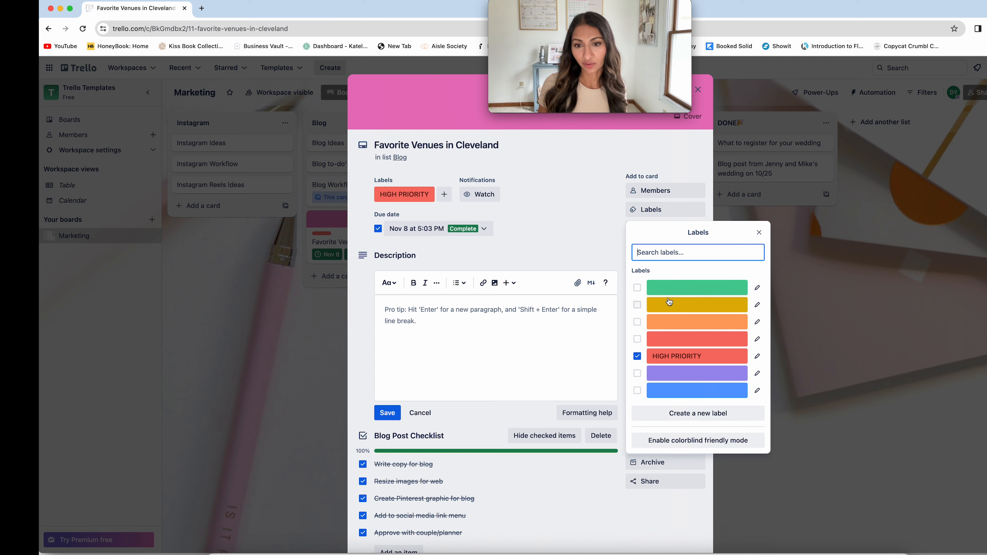
Create a yellow label titled "MEDIUM" on the card, leaving the untitled yellow label unassigned.
click(638, 305)
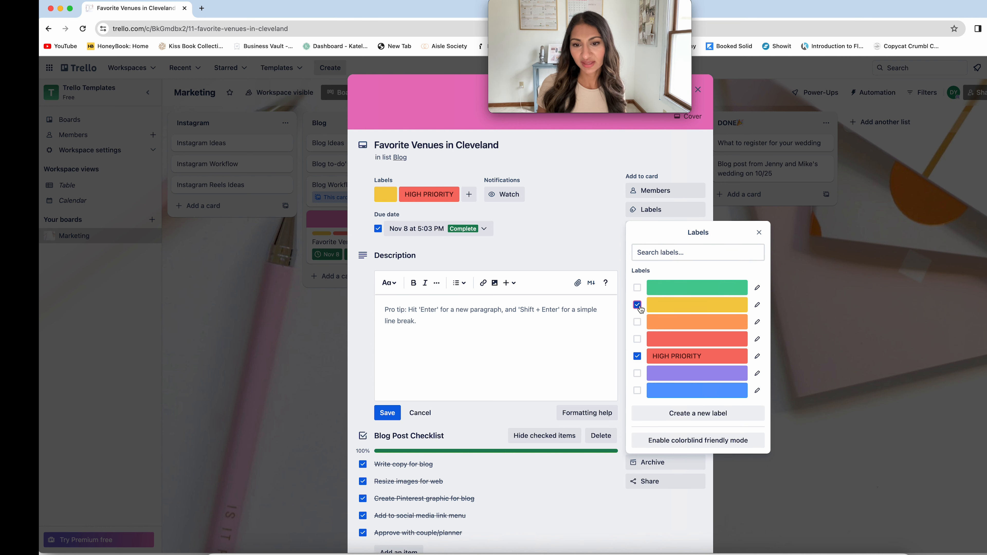
click(671, 256)
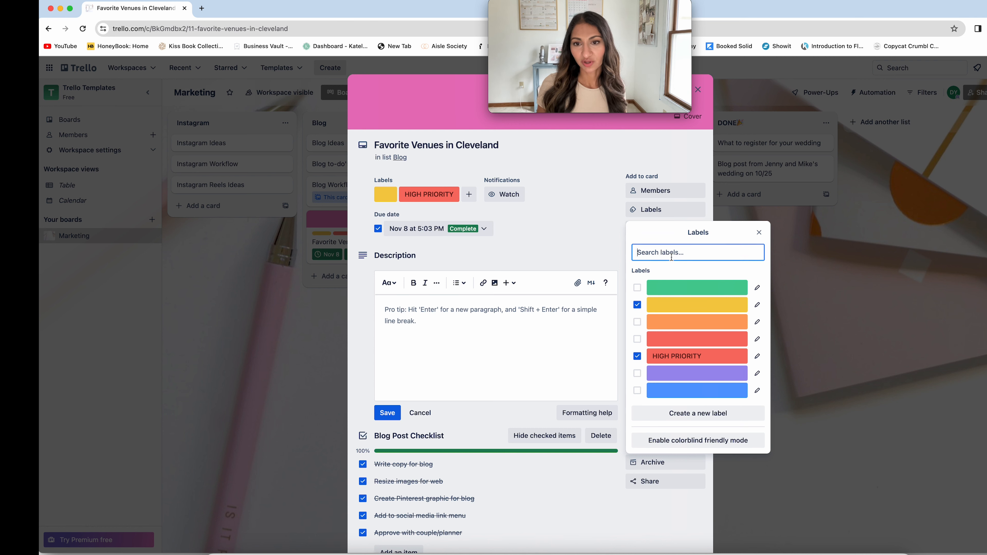
text(MEDIUM)
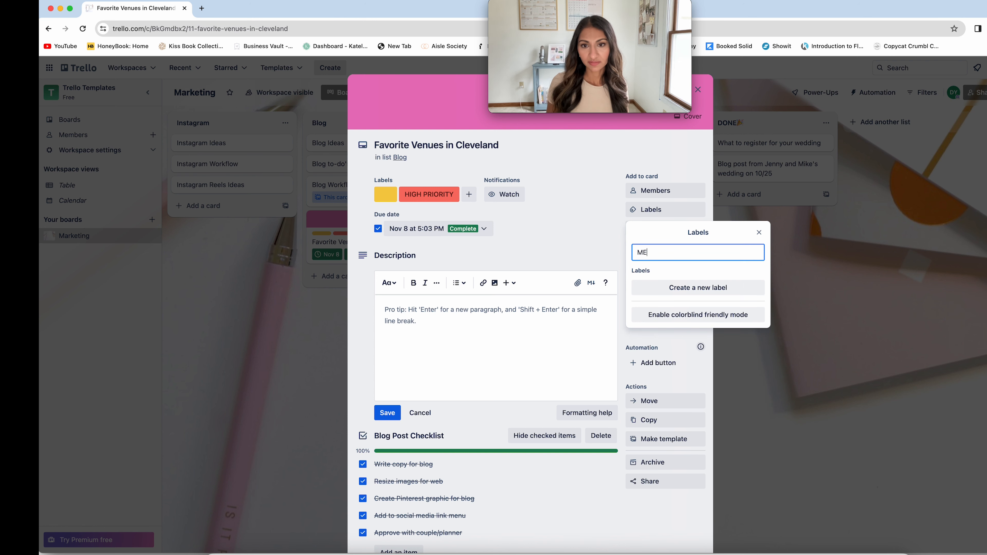
click(685, 287)
click(672, 369)
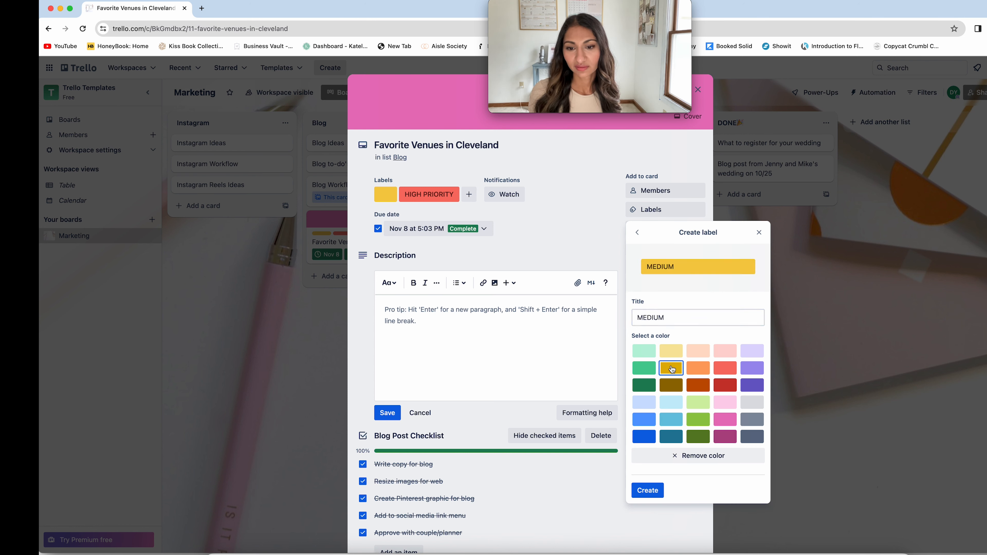
click(652, 491)
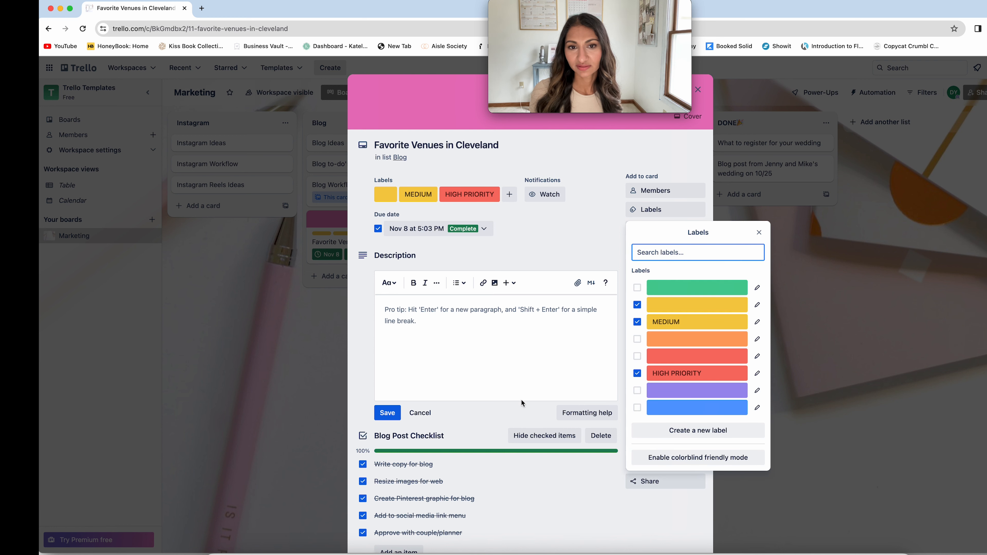
click(383, 194)
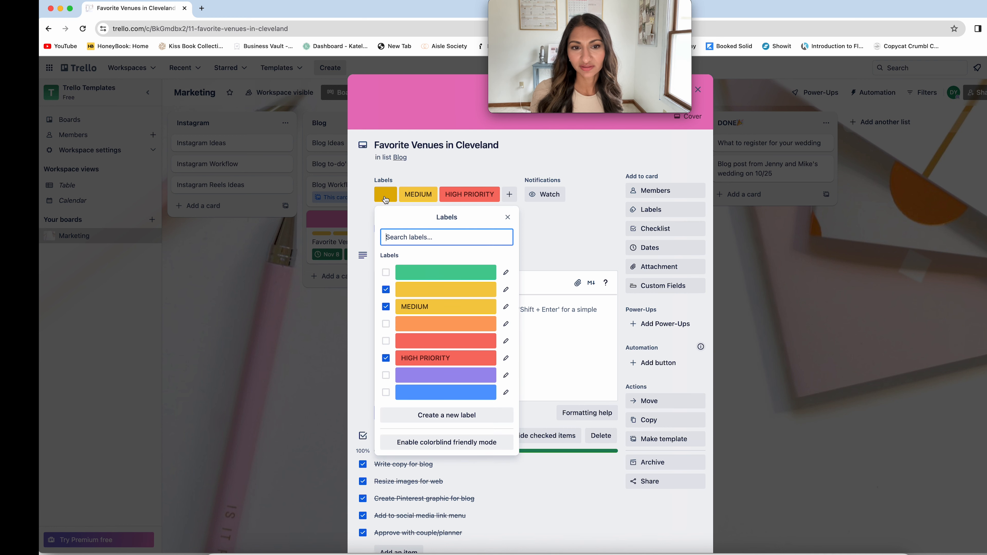
click(386, 290)
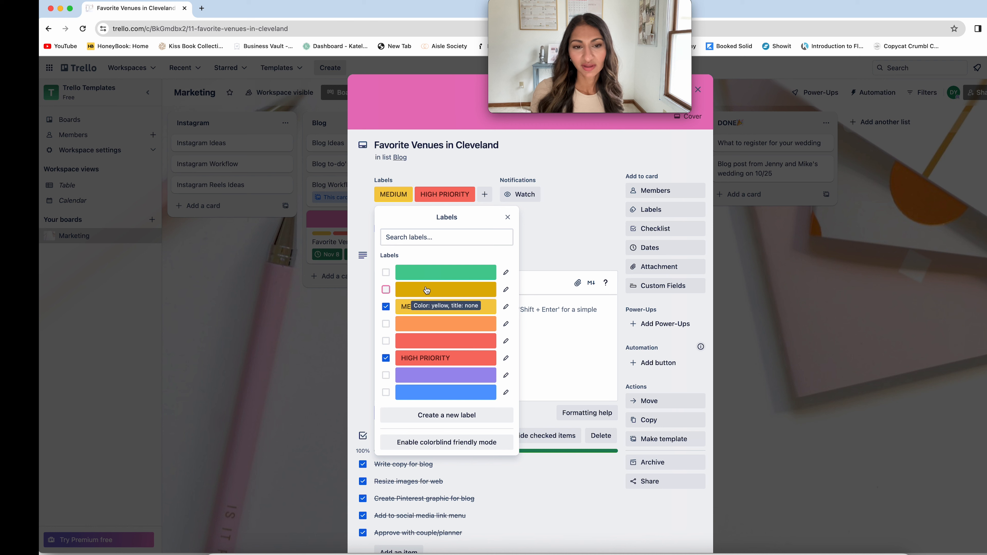
click(444, 274)
click(439, 277)
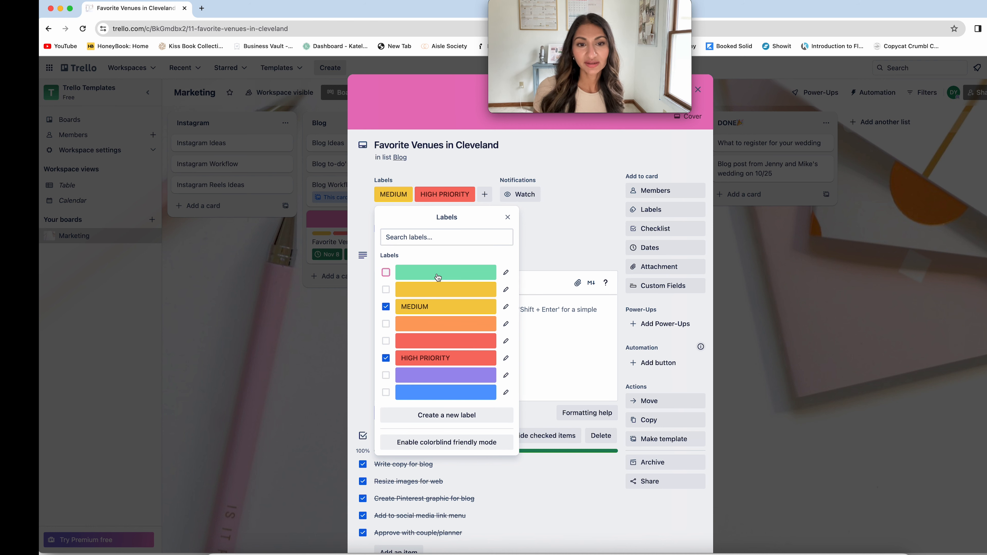
click(427, 276)
click(506, 273)
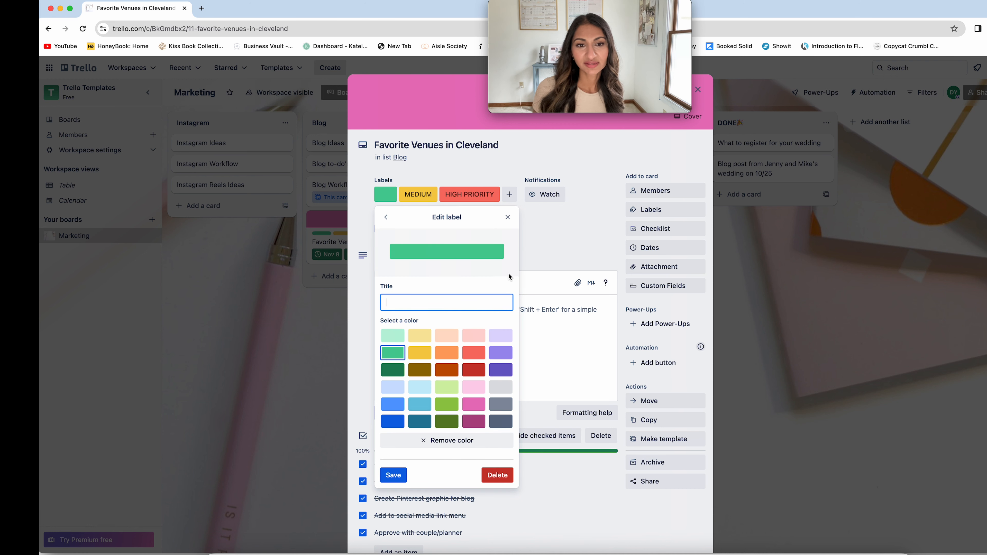
text(L)
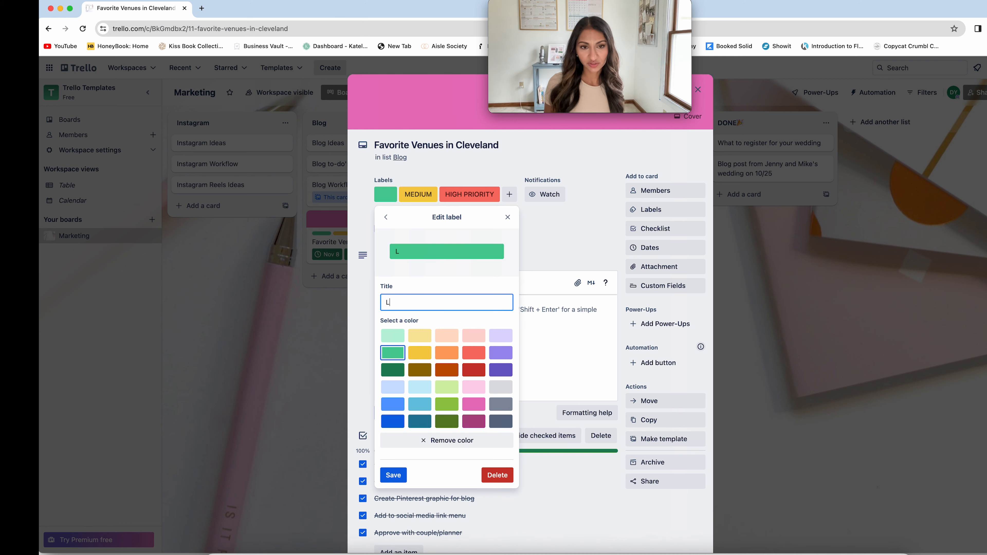
text(OW PRIORITY)
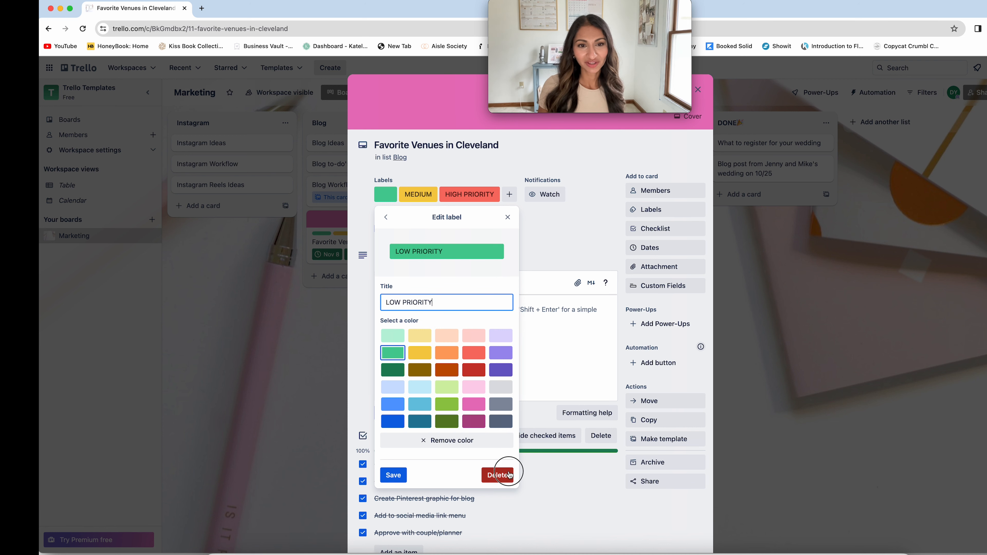
click(498, 475)
click(406, 260)
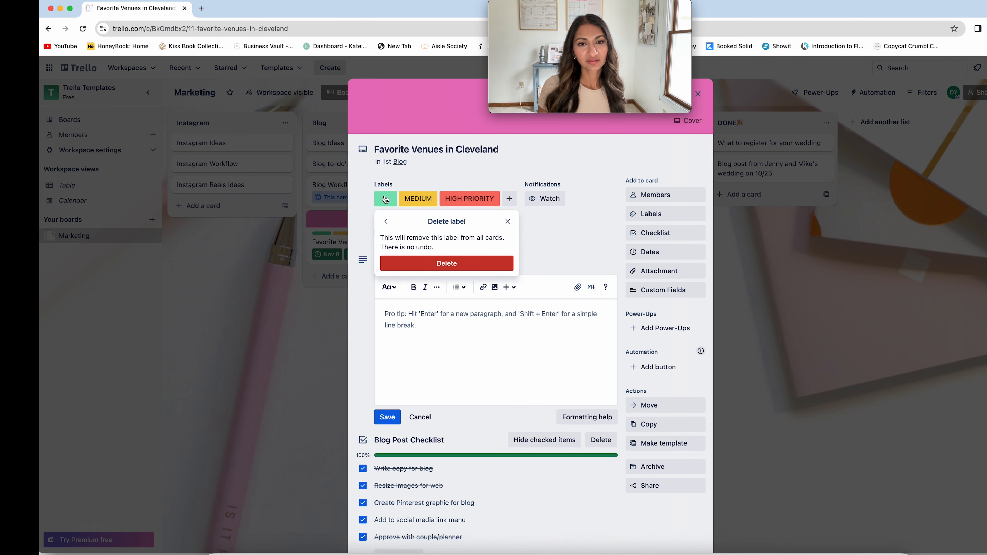
click(416, 271)
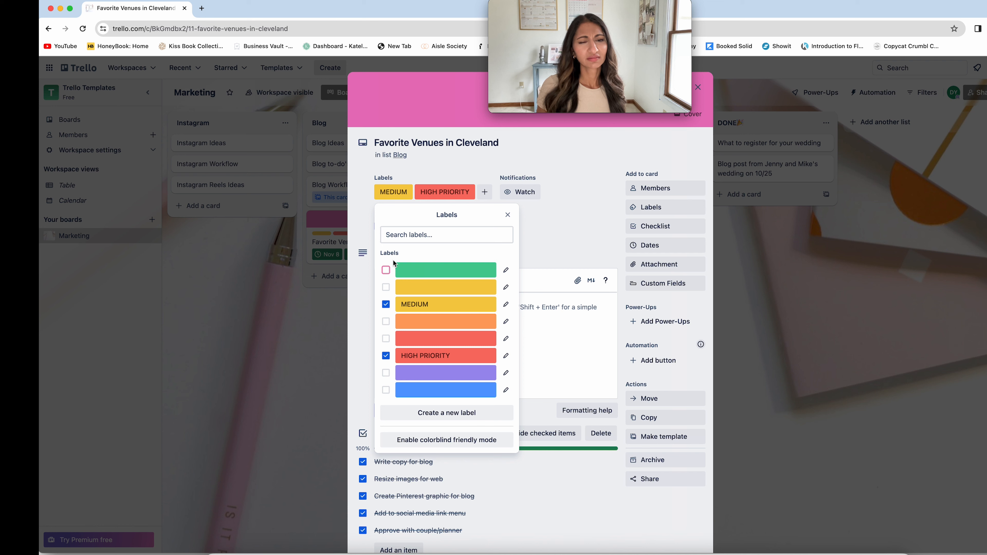
Create a dark green label titled "LOW PRIORITY" on the card and close the label list.
click(411, 413)
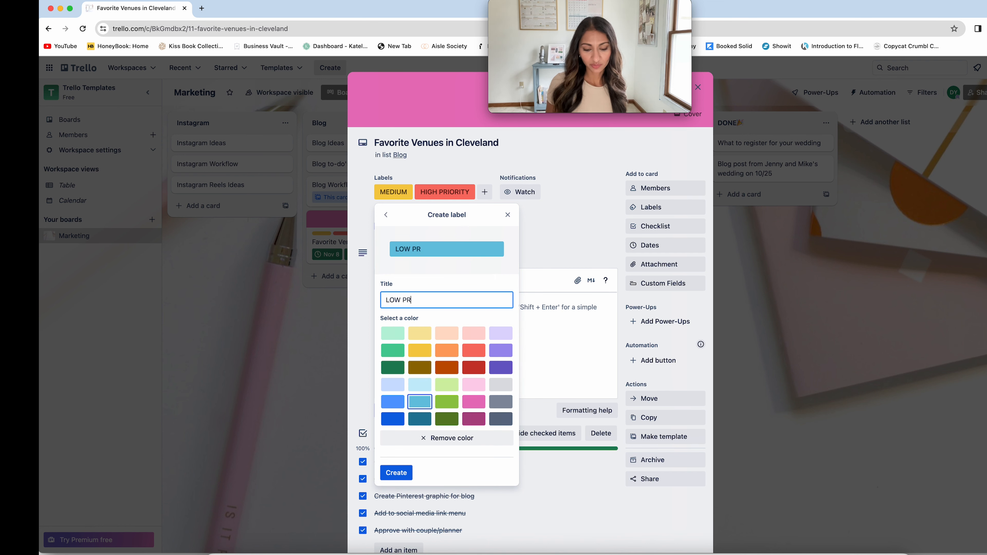
click(393, 367)
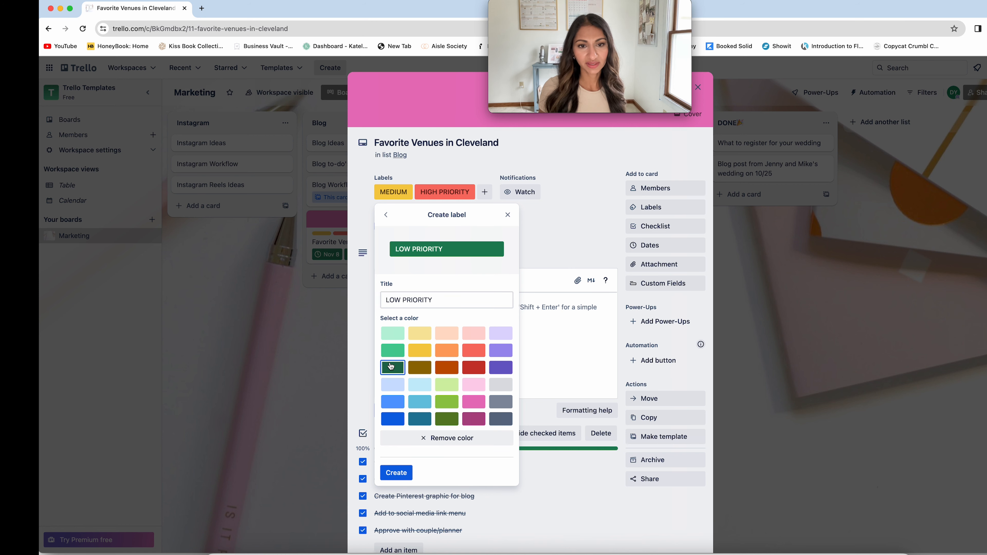
click(394, 472)
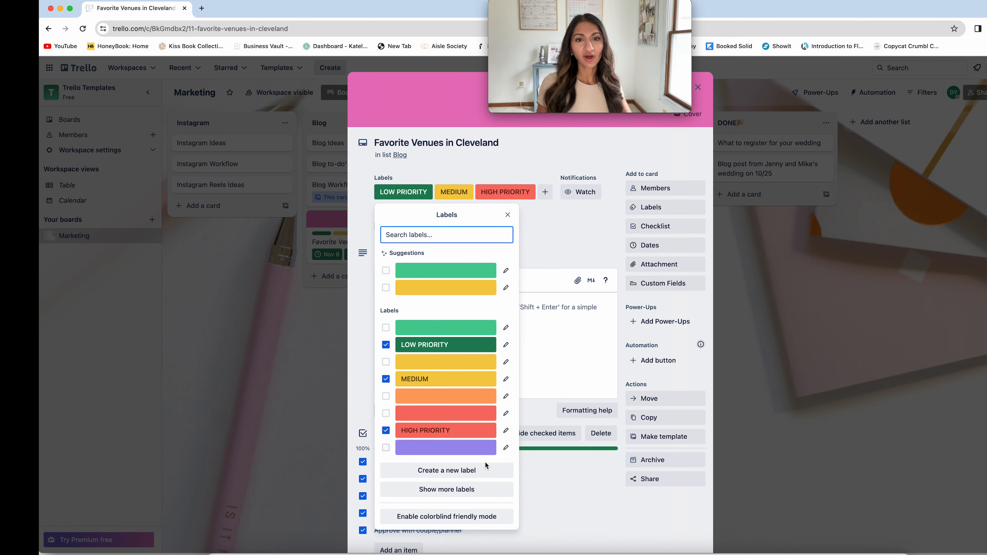
click(585, 257)
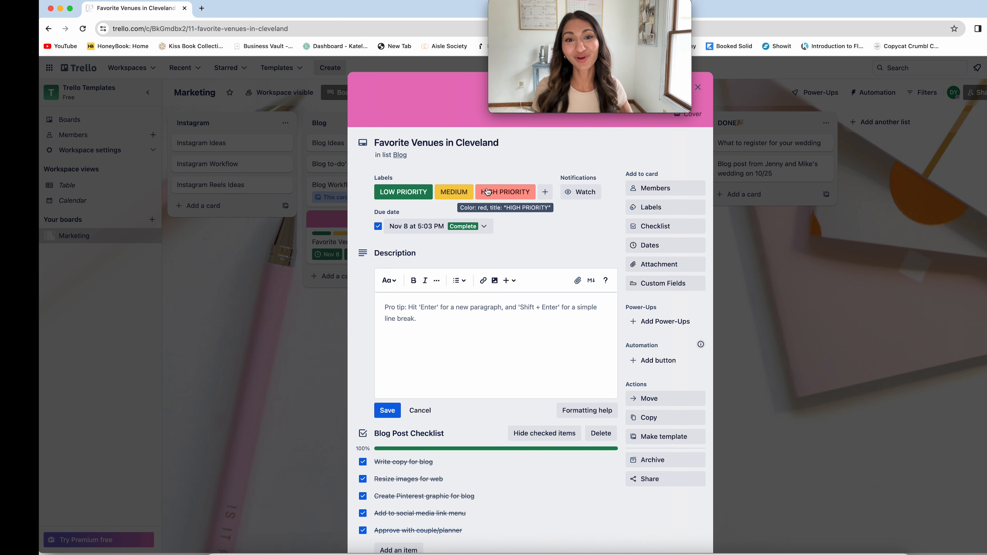
Remove the MEDIUM and LOW PRIORITY labels from the card, keeping only HIGH PRIORITY.
click(464, 197)
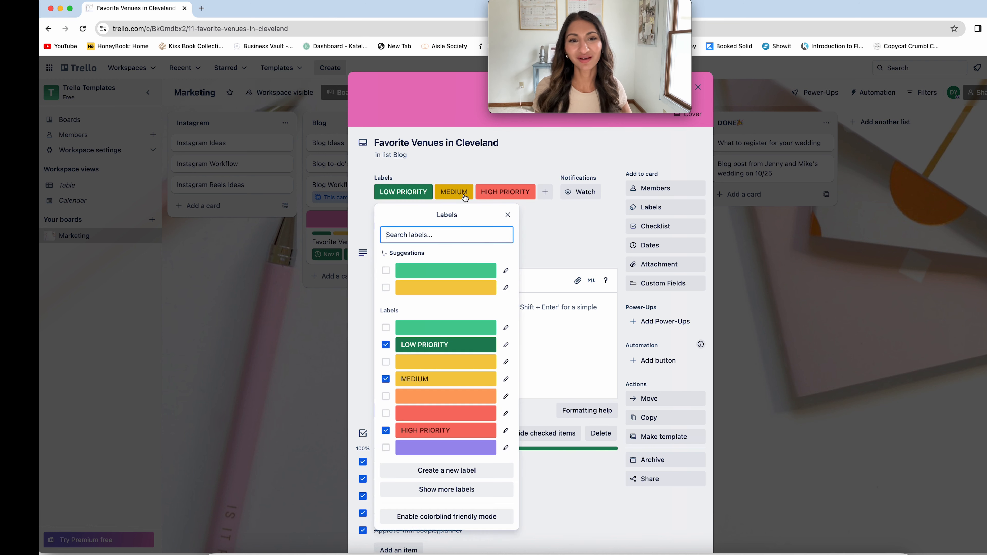
click(385, 380)
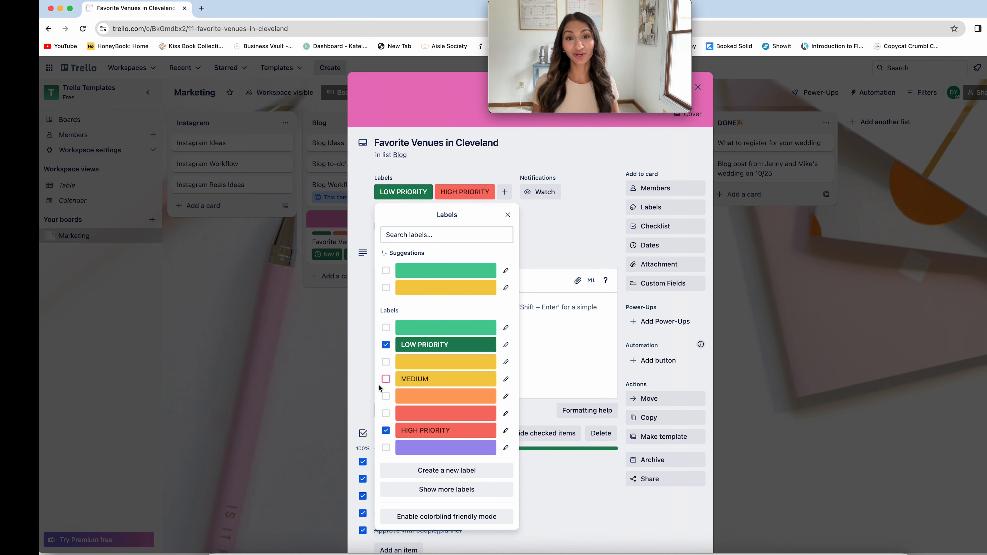
click(386, 345)
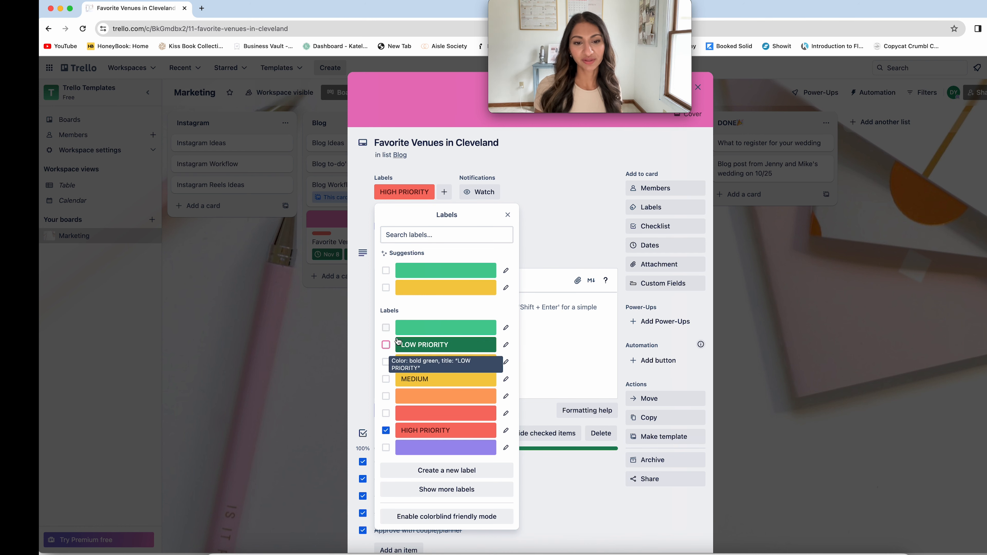
click(580, 209)
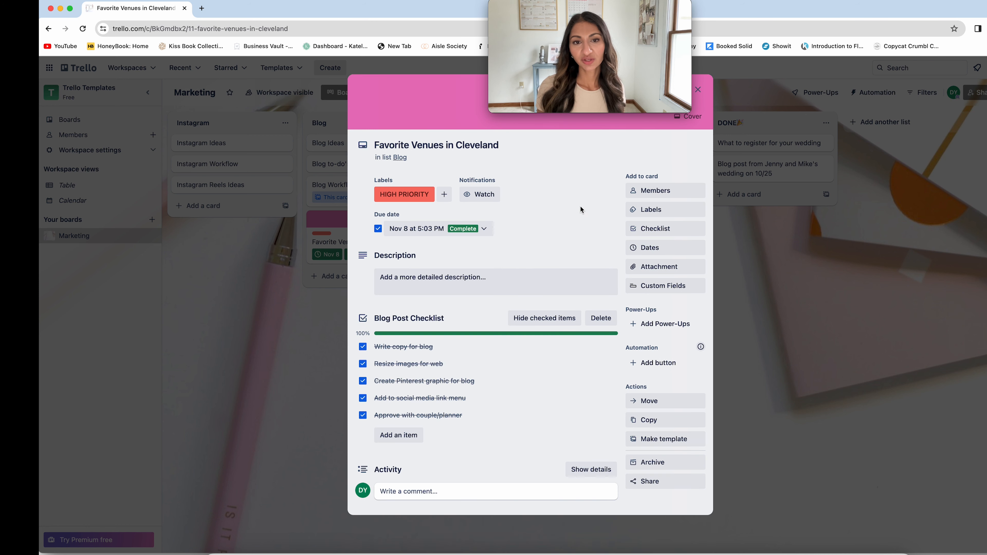
Close the card, then expand its label to show the title on the board and collapse it again.
click(698, 89)
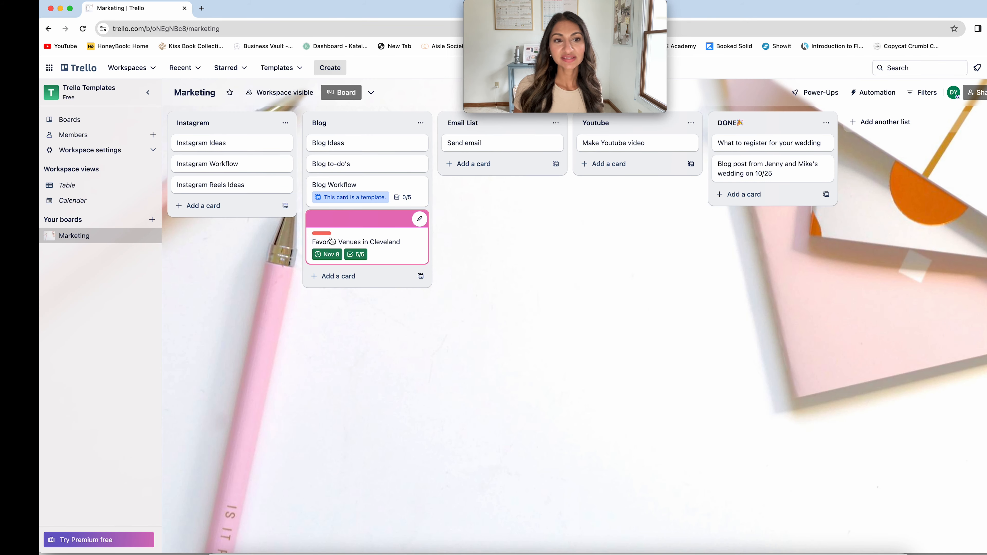
click(326, 235)
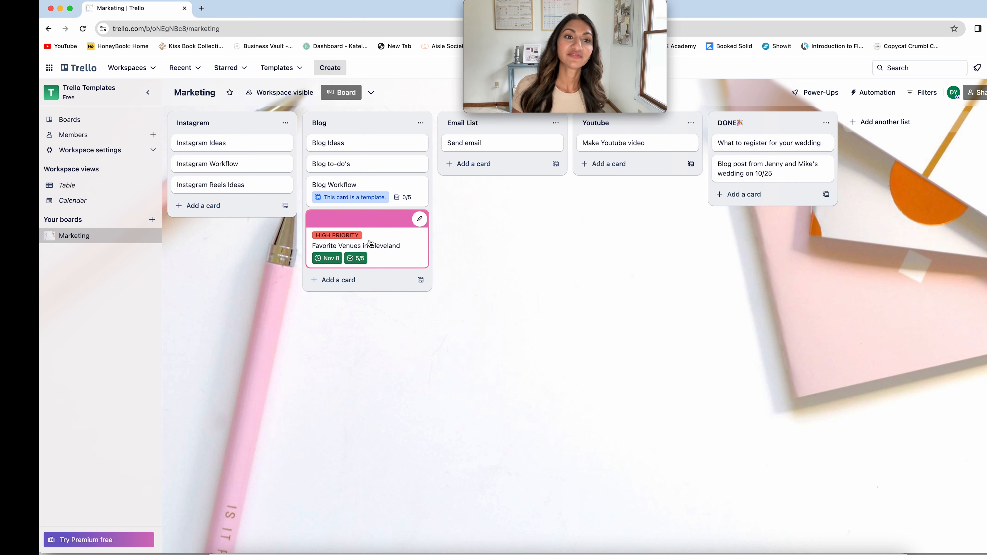
click(338, 235)
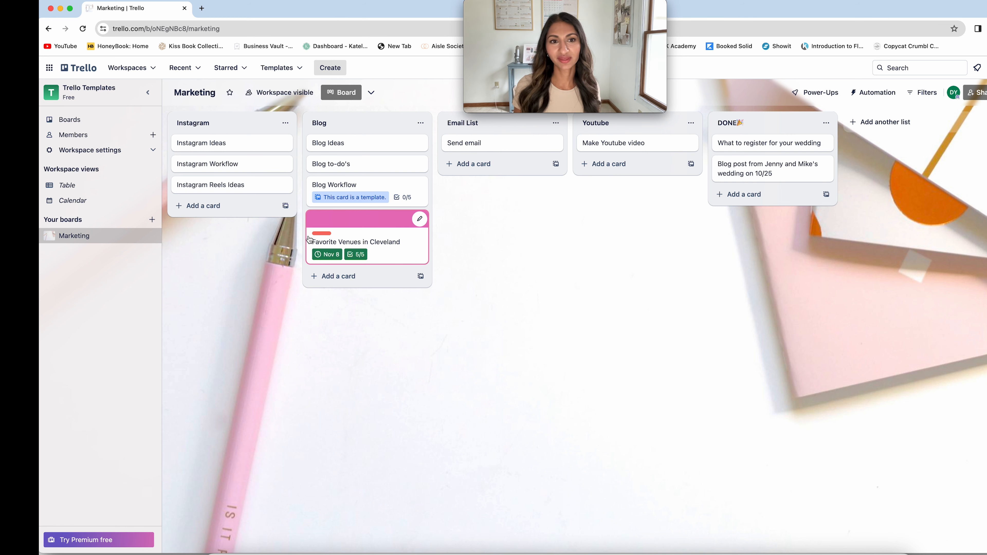
View the Favorite Venues in Cleveland card, close it, and check which views are offered for the board.
click(325, 234)
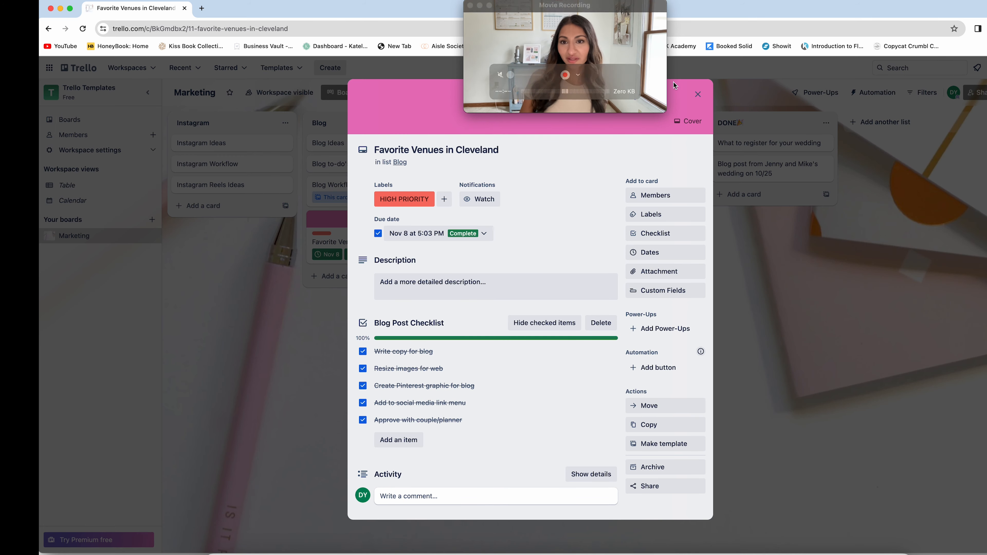
click(697, 95)
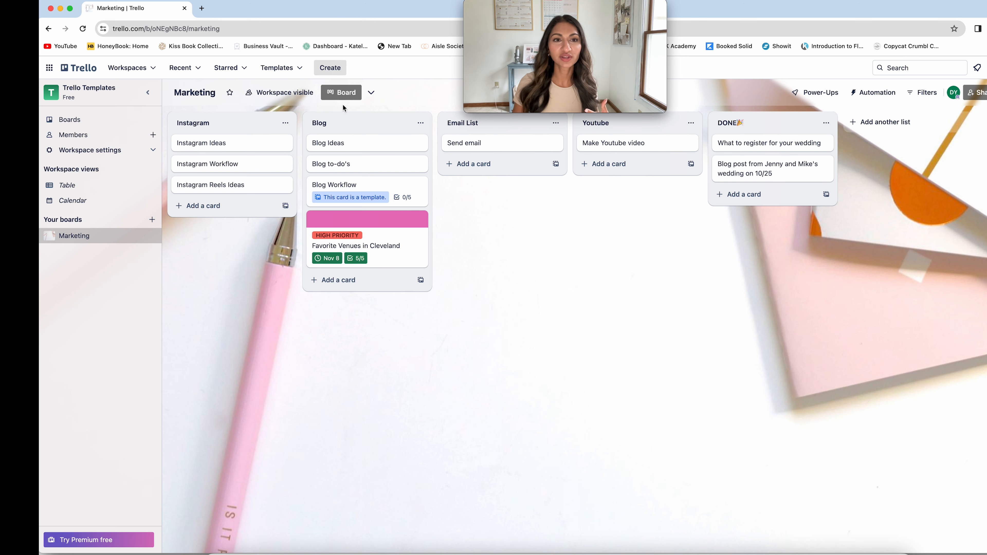
click(372, 93)
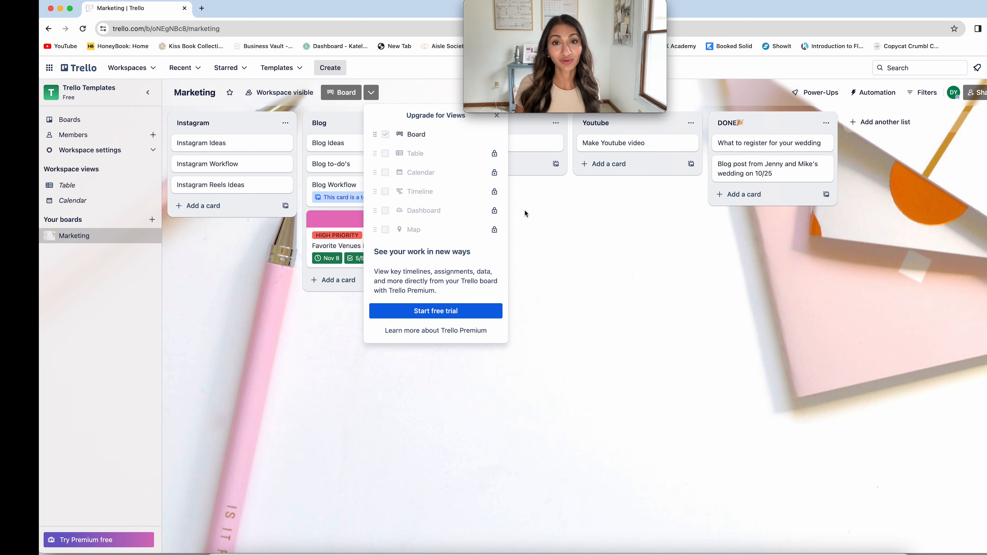
click(372, 93)
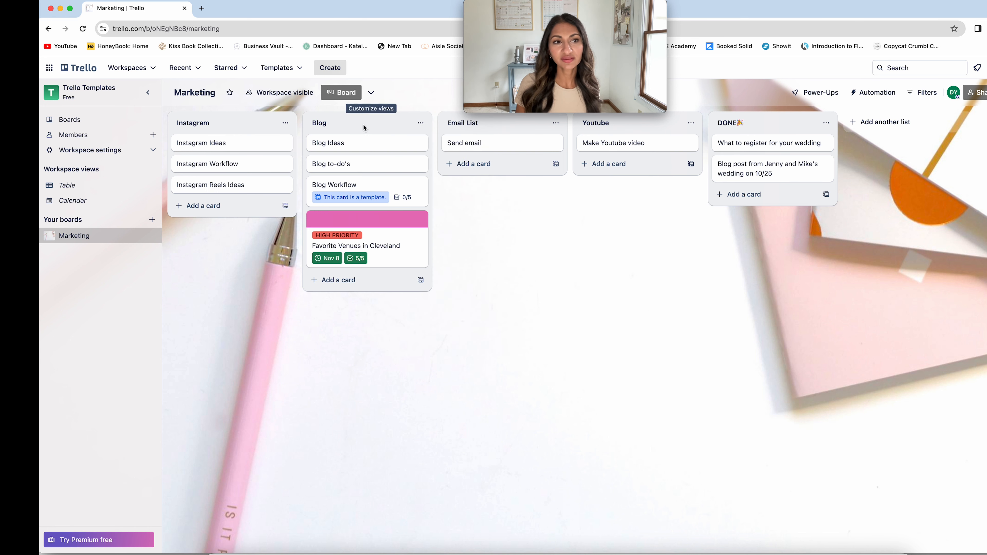
Star the Marketing board.
click(229, 93)
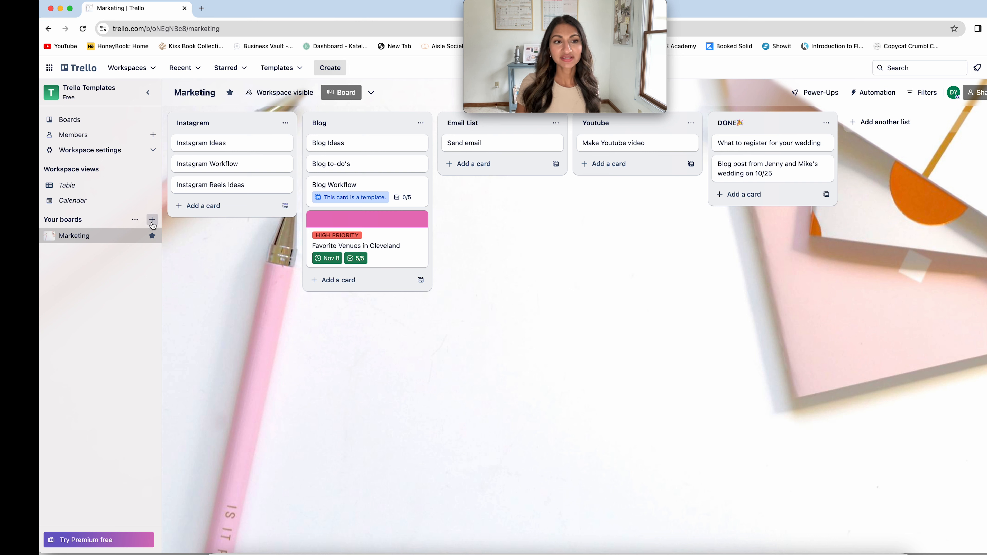
click(152, 225)
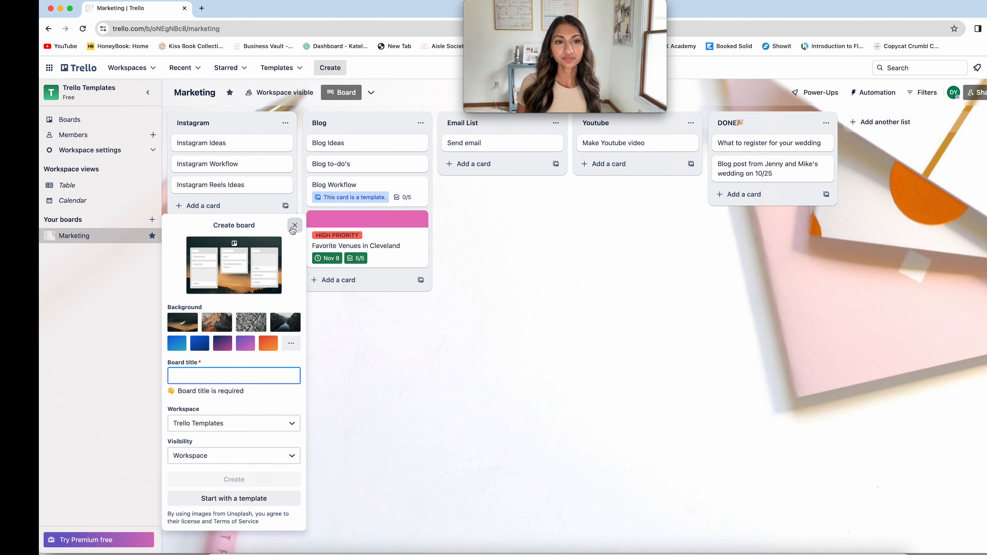
click(295, 226)
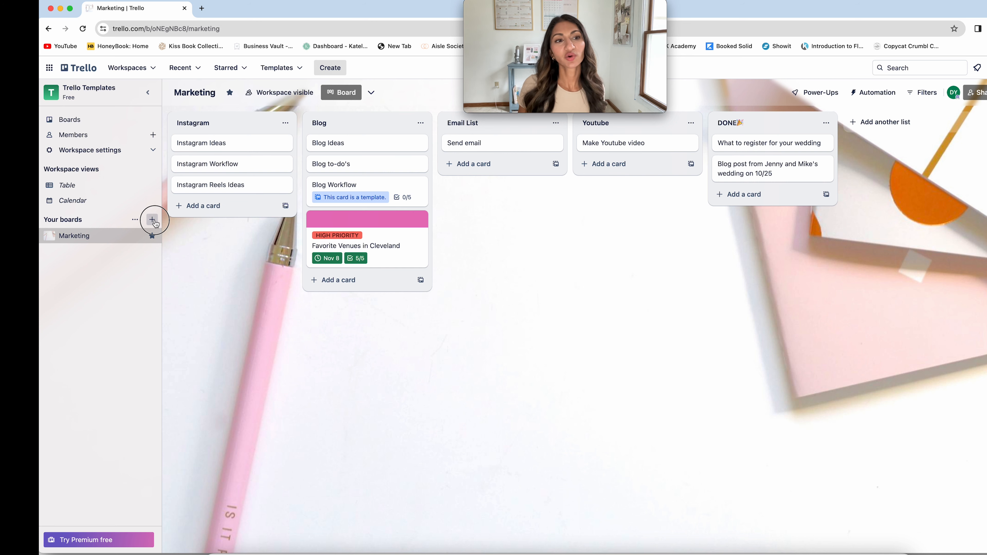
click(153, 221)
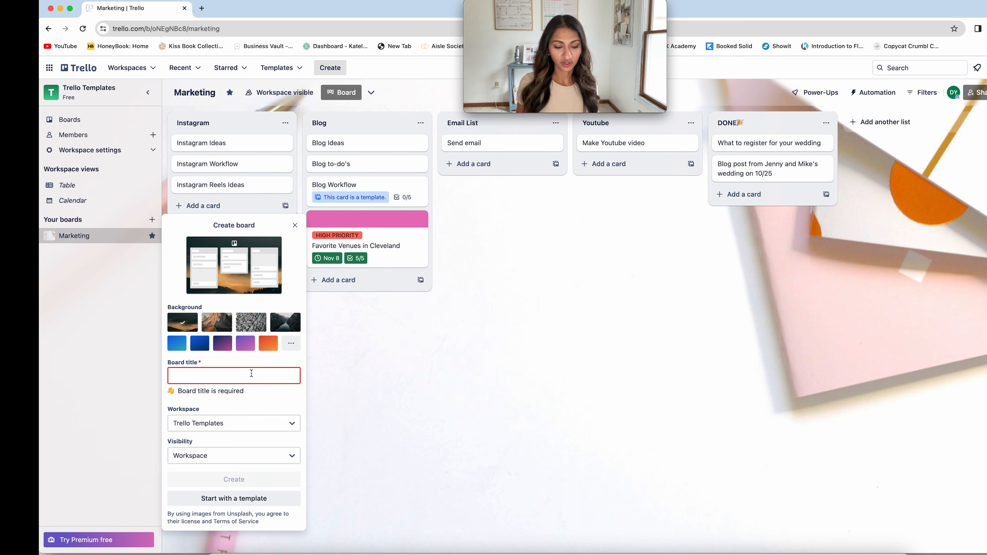
text(WEEK)
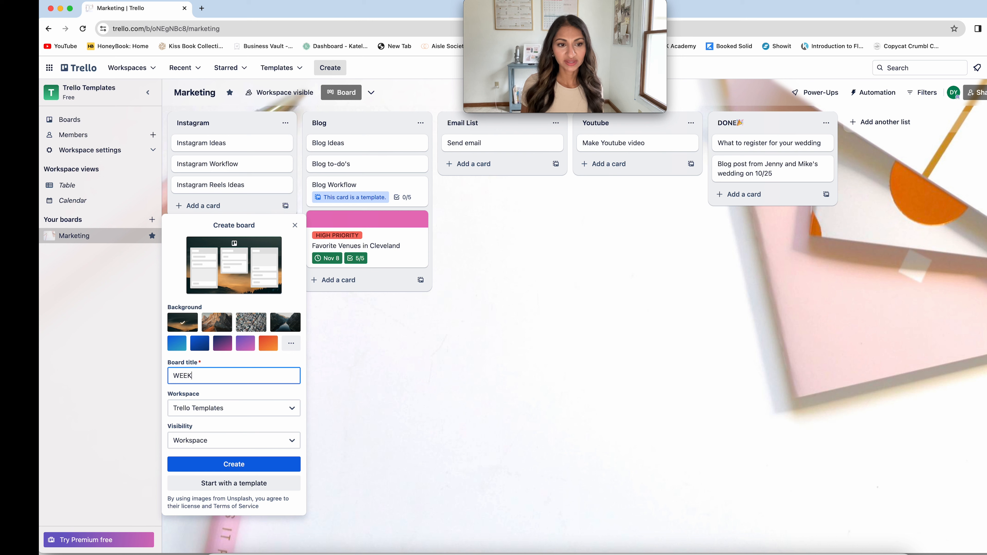
text(LY PLANNING)
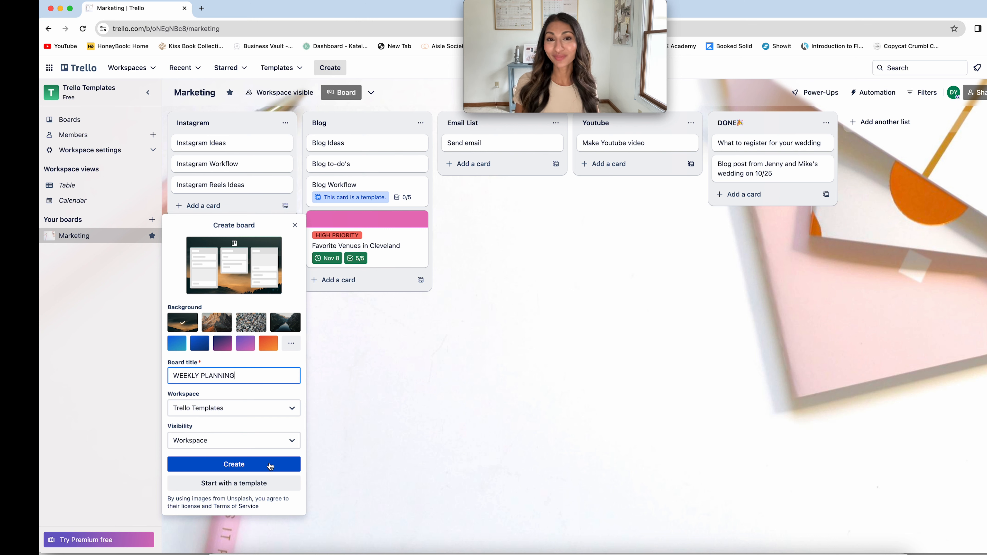
click(482, 412)
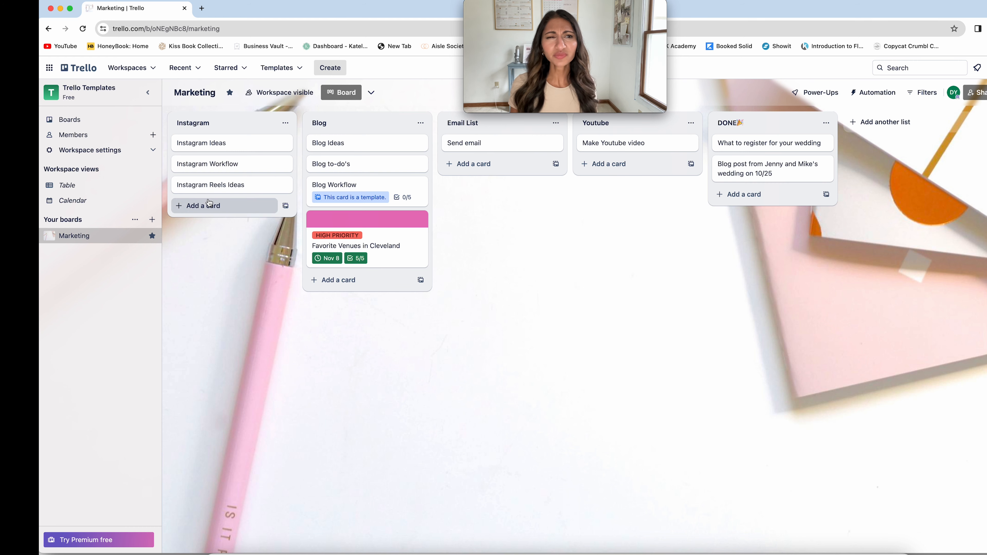
Collapse the priority label and add two checklists with the default title to the Favorite Venues in Cleveland card.
click(358, 236)
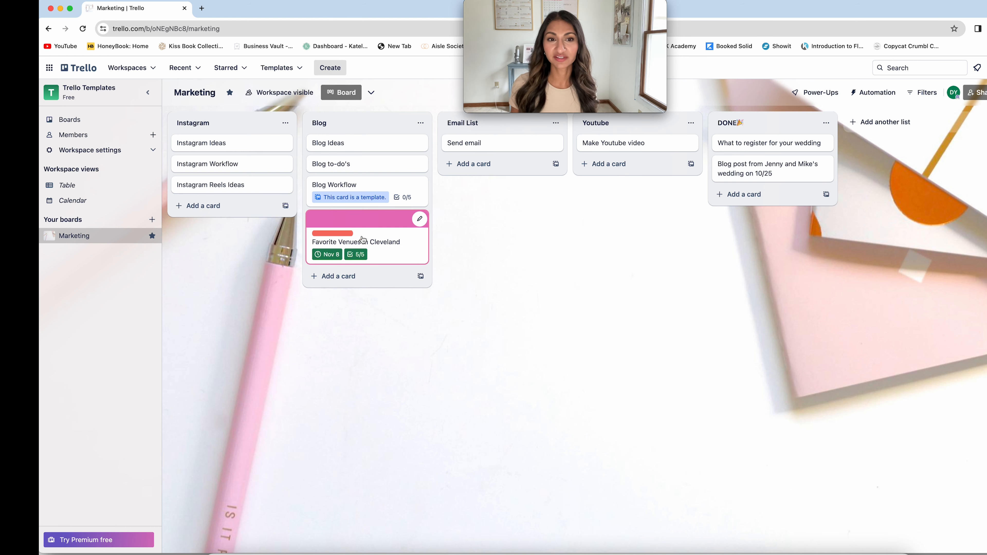
click(387, 243)
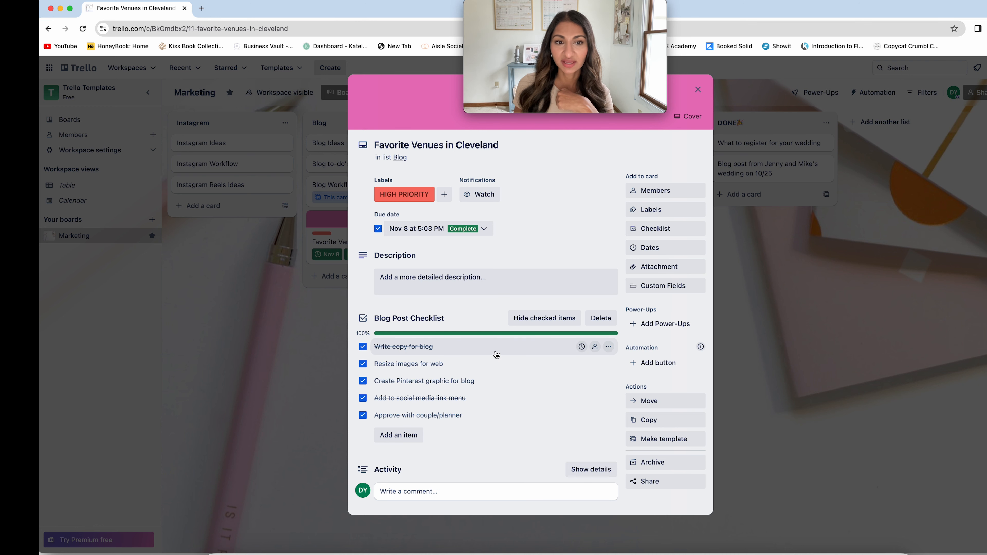
click(657, 229)
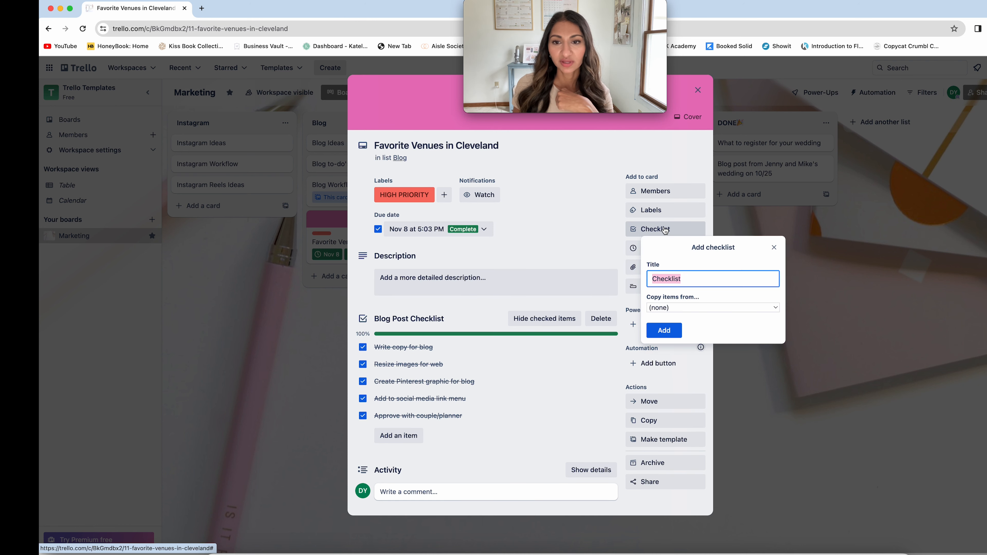
click(670, 329)
scroll(527, 380, down, 3)
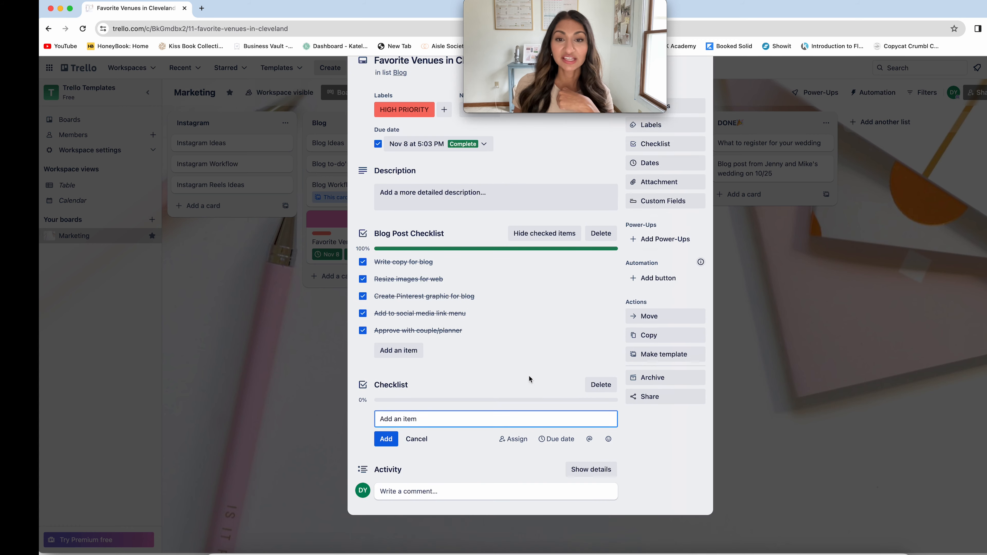
click(667, 144)
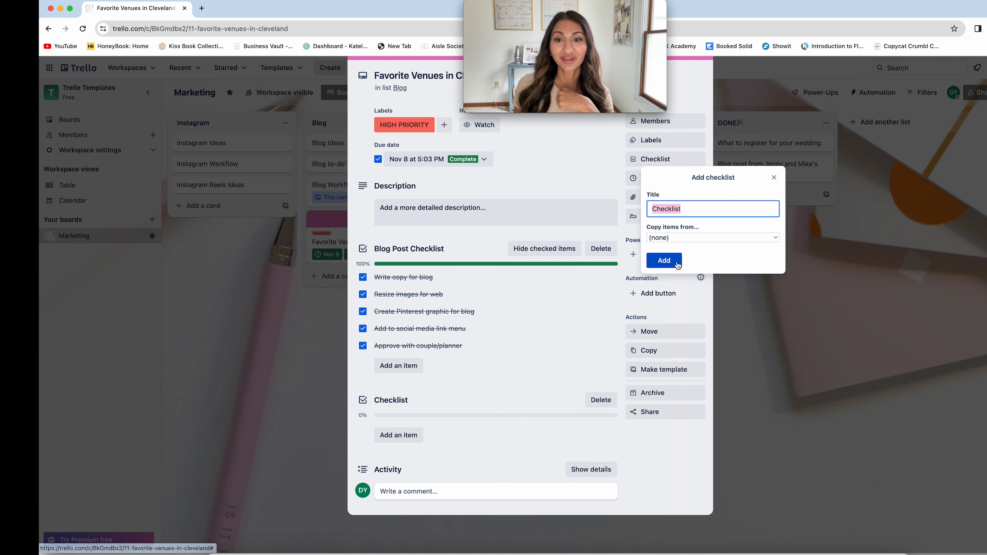
click(675, 262)
Rename the Blog Post Checklist as "12 months away" and save the title.
click(477, 249)
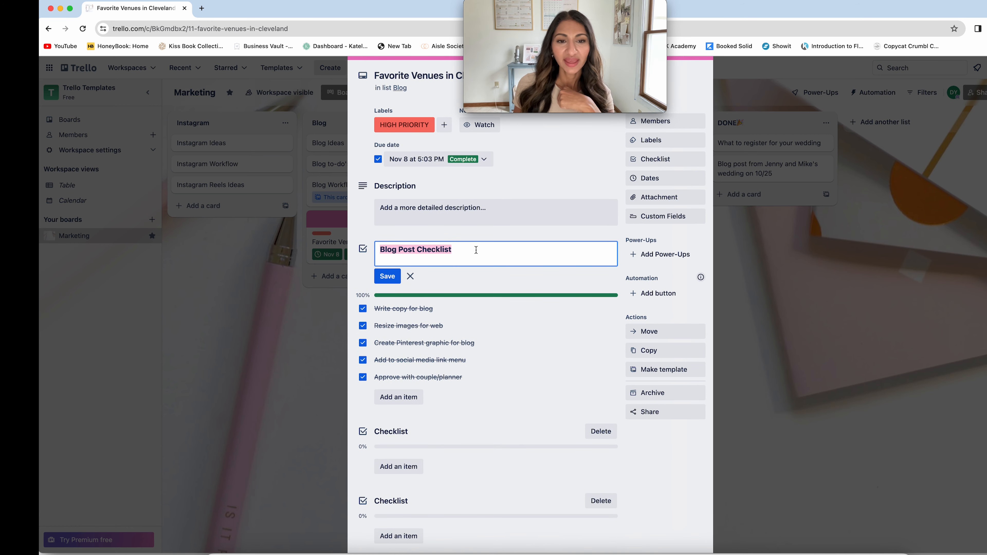
text(12)
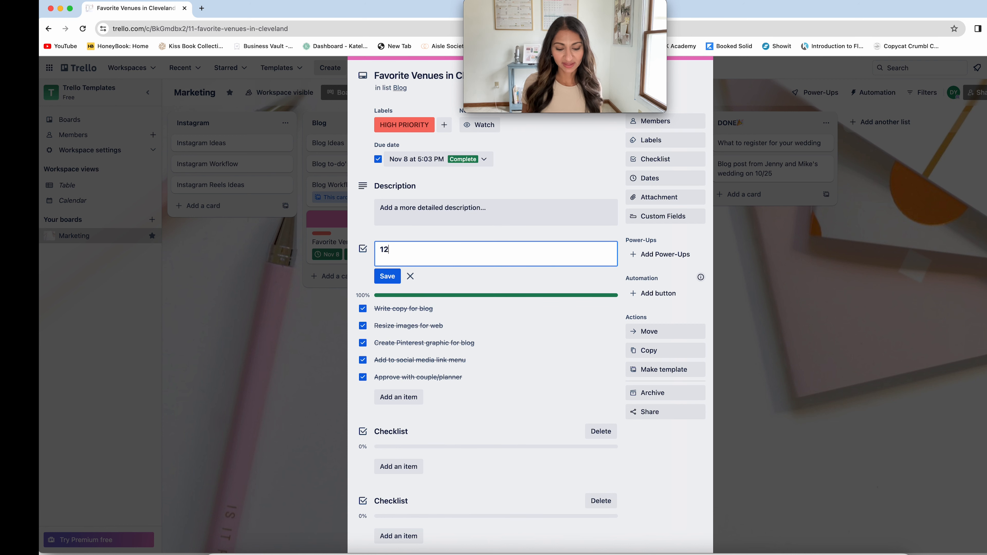
text( months away)
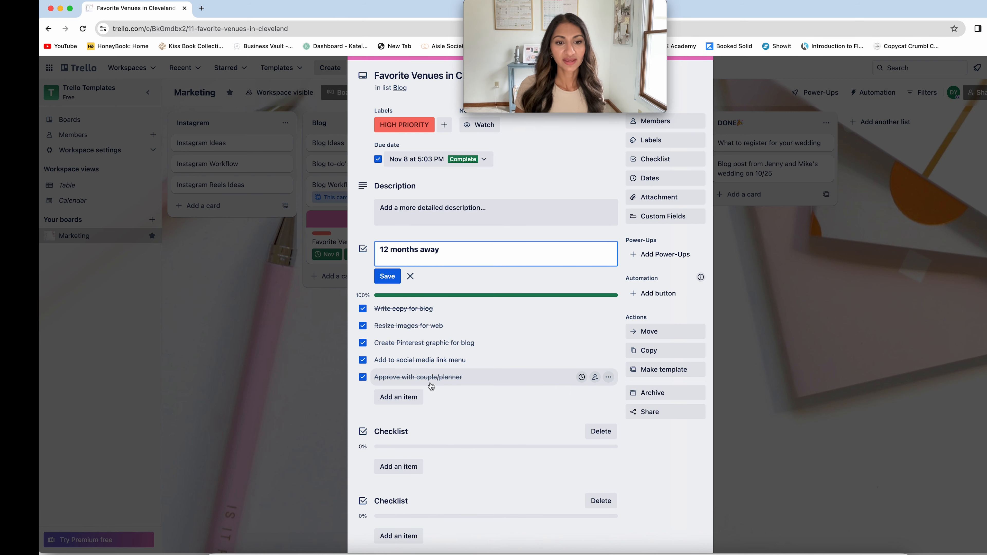
scroll(393, 432, down, 1)
click(392, 430)
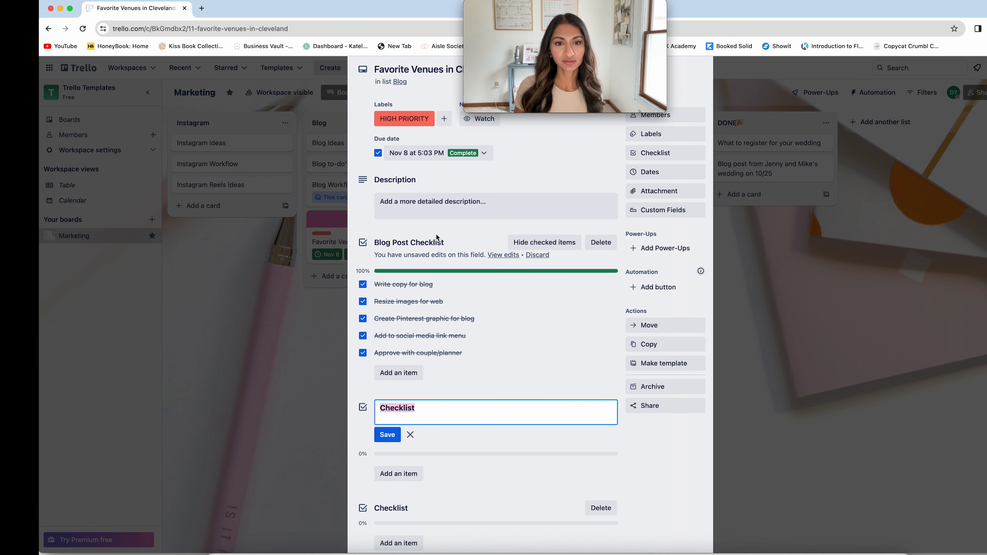
click(503, 255)
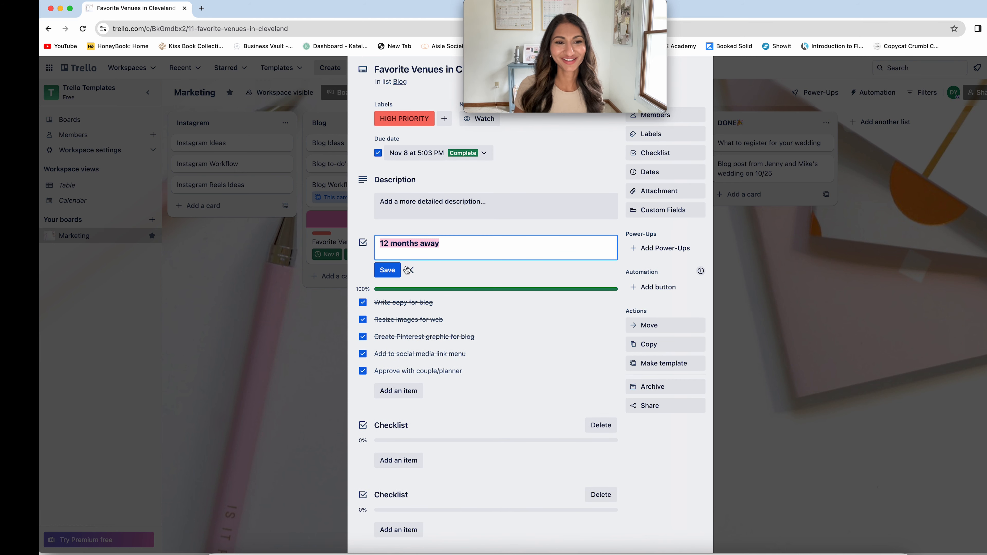
click(397, 267)
Rename the first of the two empty checklists as "9 months away" and save the title.
scroll(414, 362, down, 1)
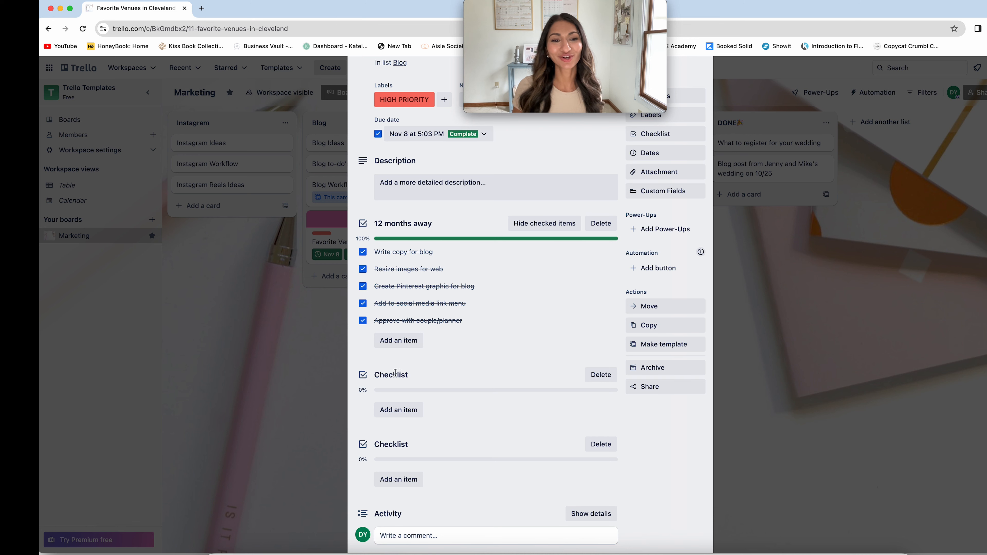
click(396, 374)
text(9)
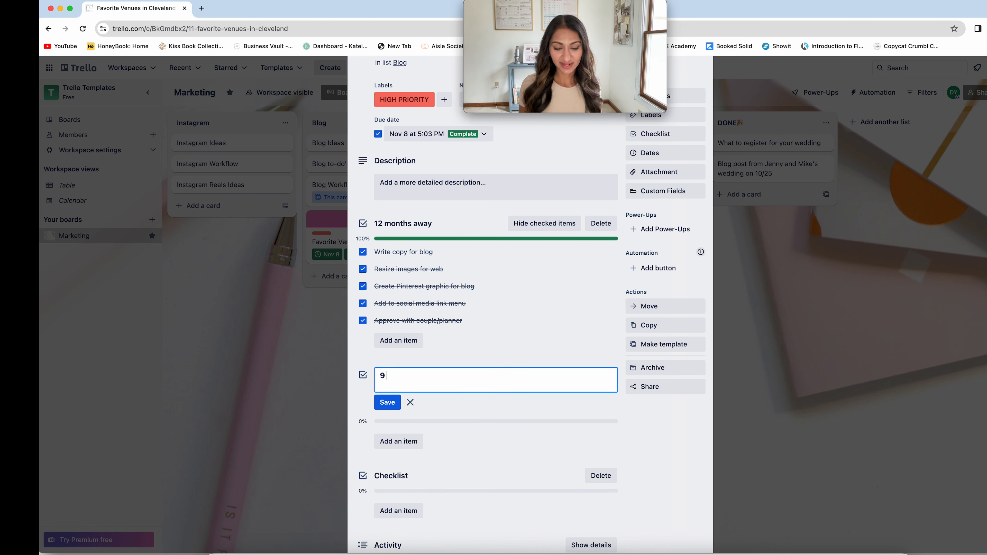
text( months away)
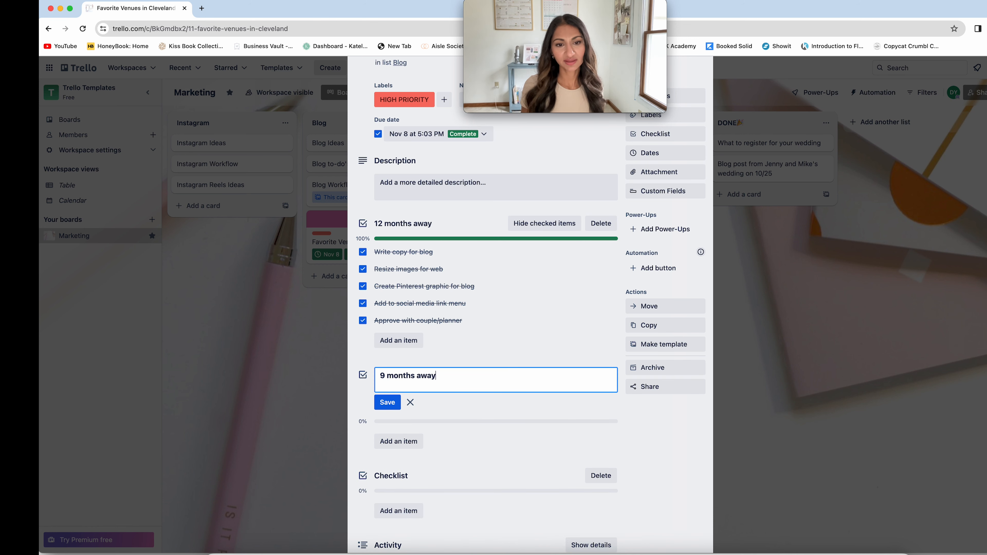
click(394, 403)
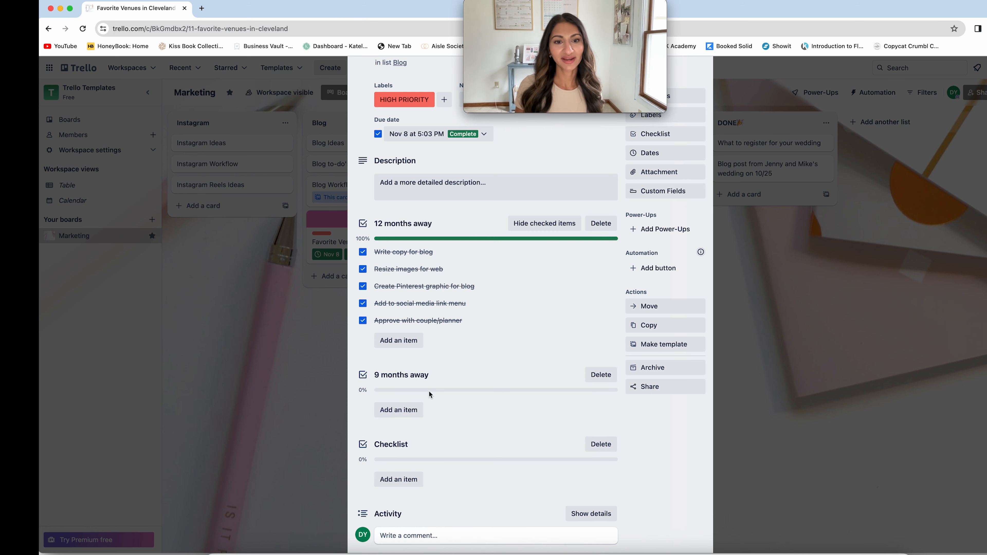
Rename the last empty checklist as "6 months away", save the title and close the card.
scroll(394, 403, down, 2)
click(393, 400)
scroll(463, 401, down, 1)
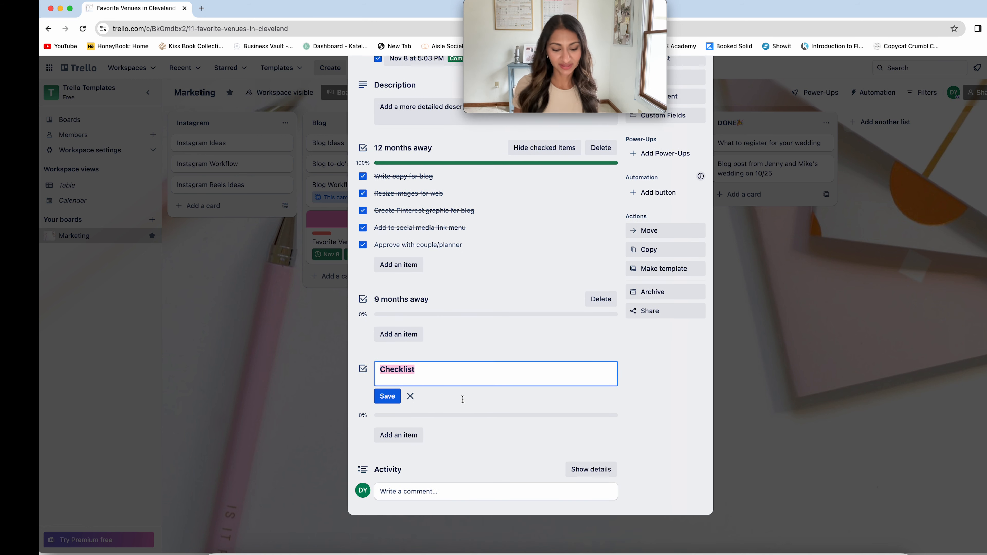
text(6 months away)
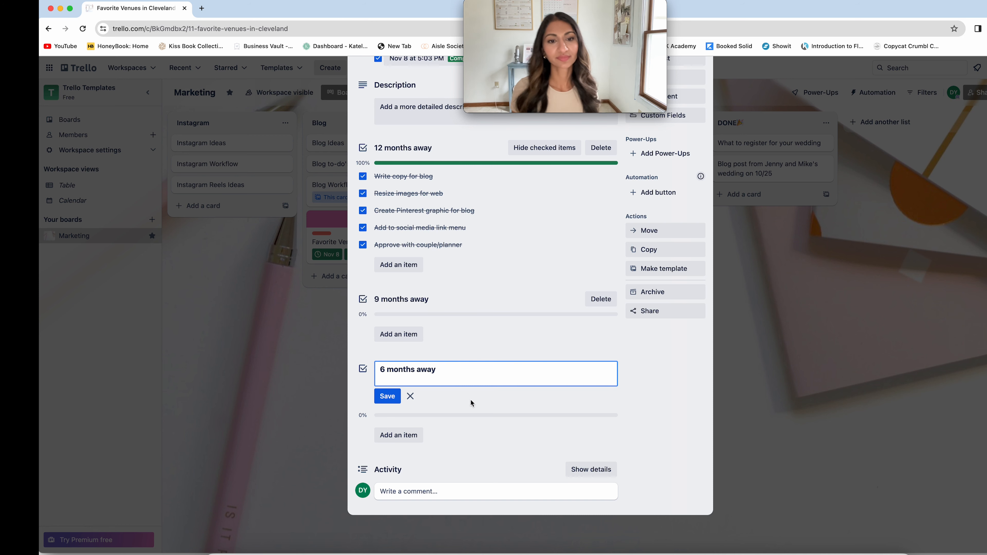
click(387, 396)
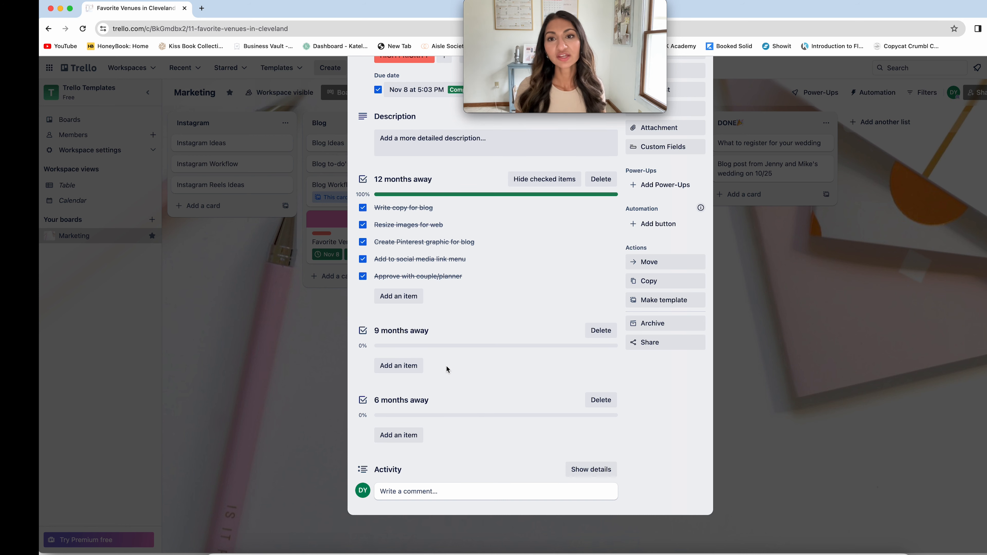
scroll(651, 237, up, 5)
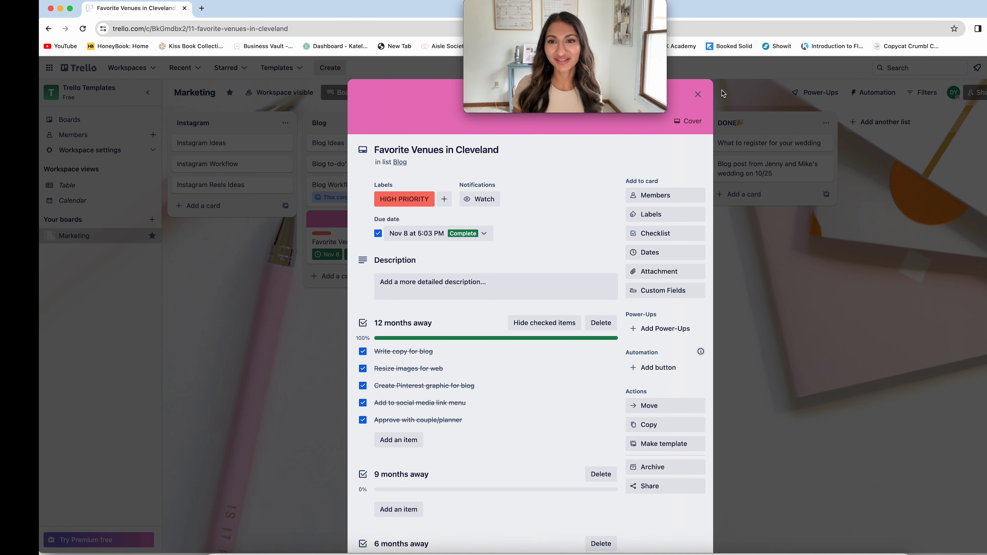
click(700, 95)
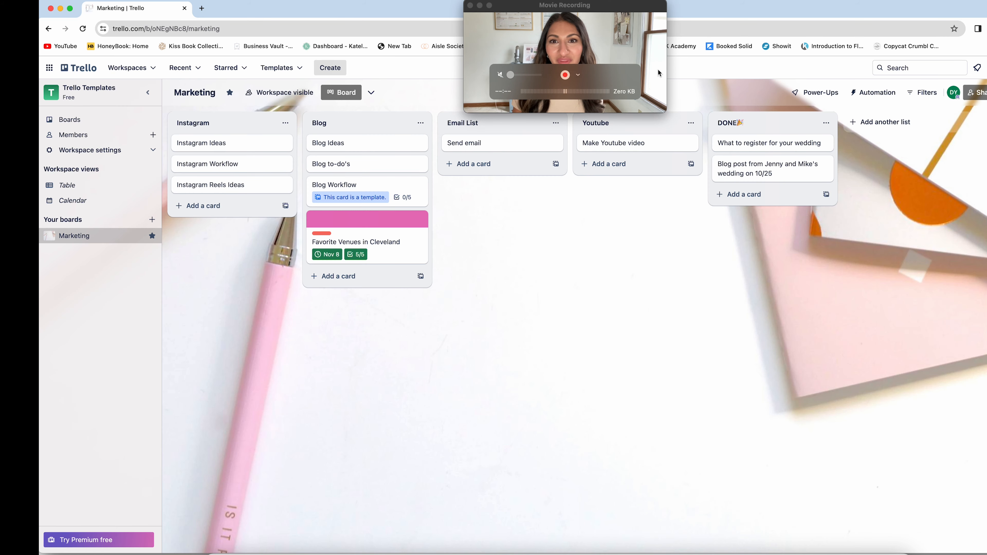
drag(658, 73, 596, 146)
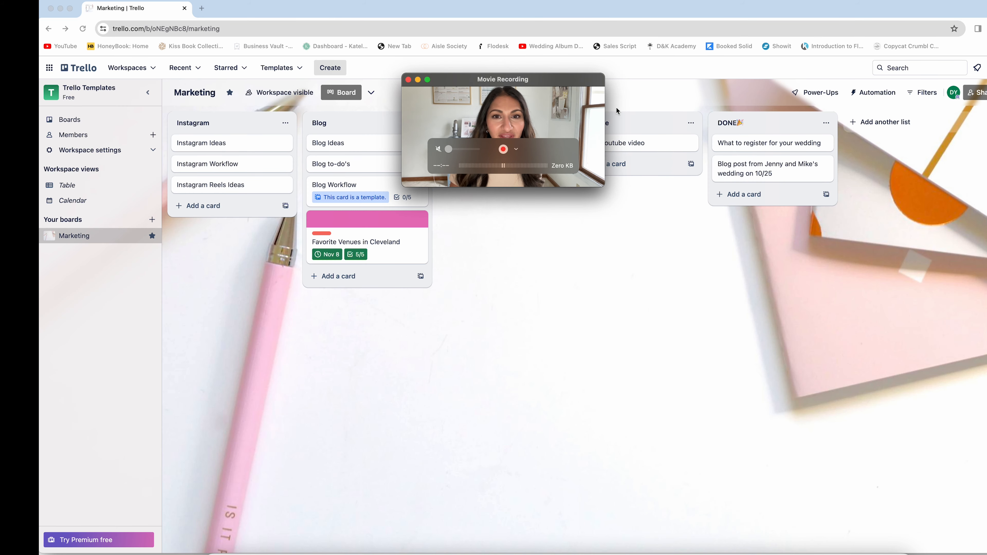
drag(606, 186, 825, 310)
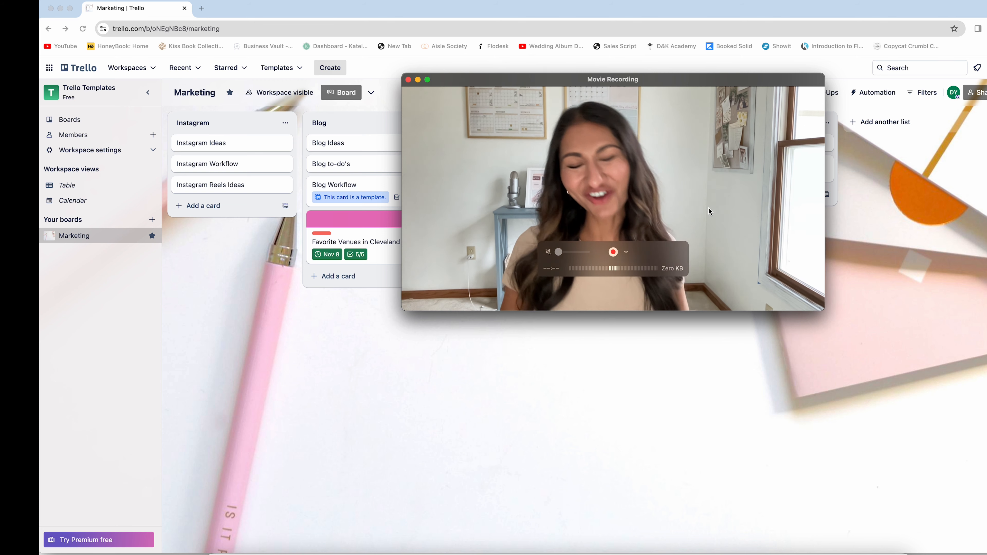